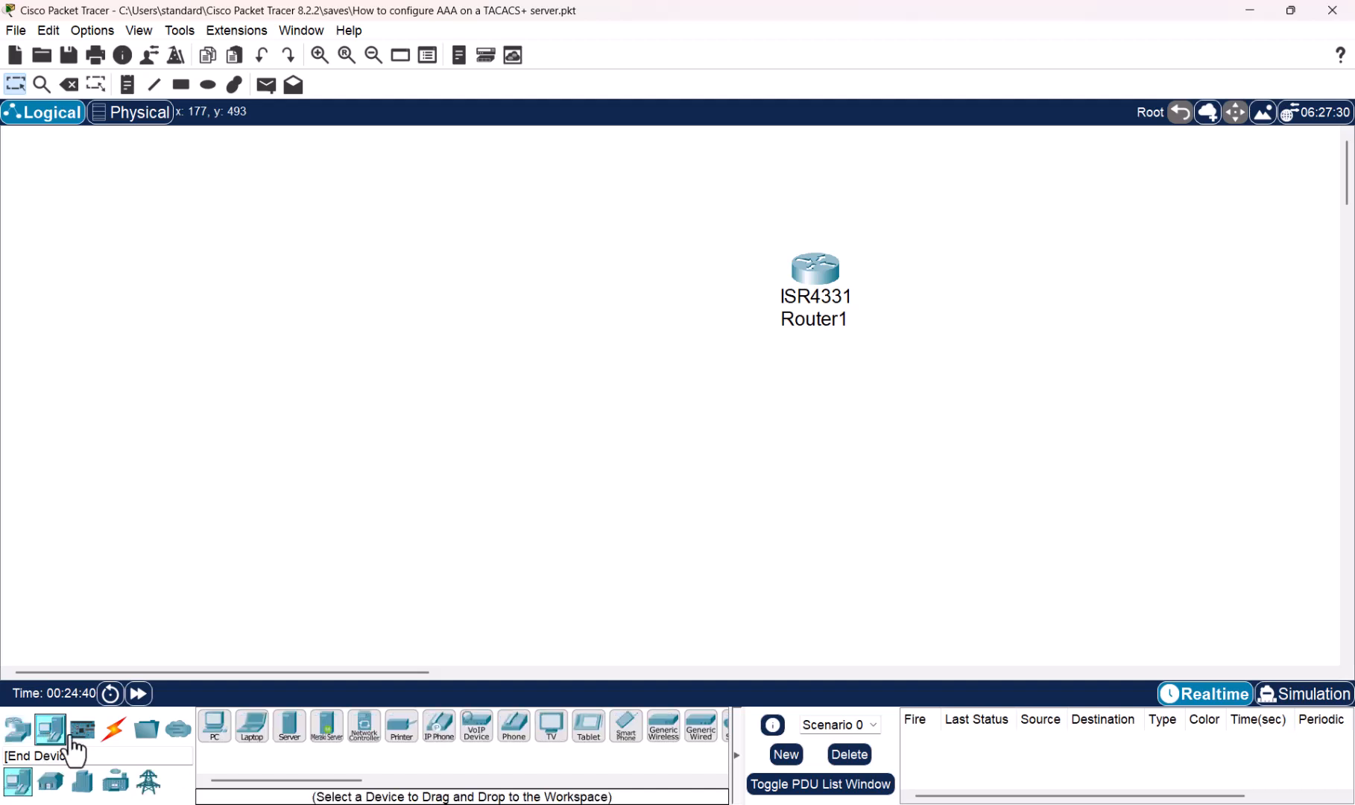
- Place a generic PC below Router1 and a generic server to the router's left
{"action": "left_click", "coordinate": [217, 730]}
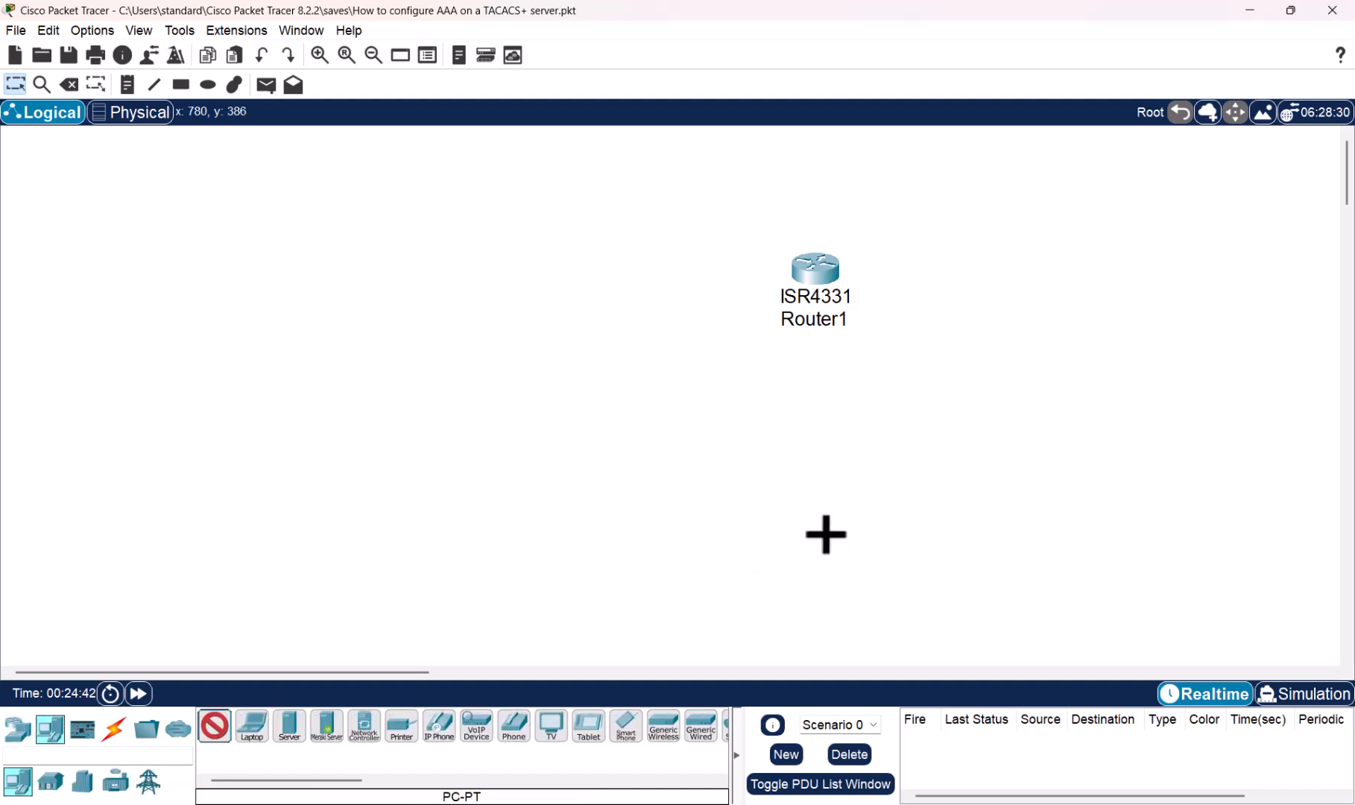
{"action": "left_click", "coordinate": [834, 540]}
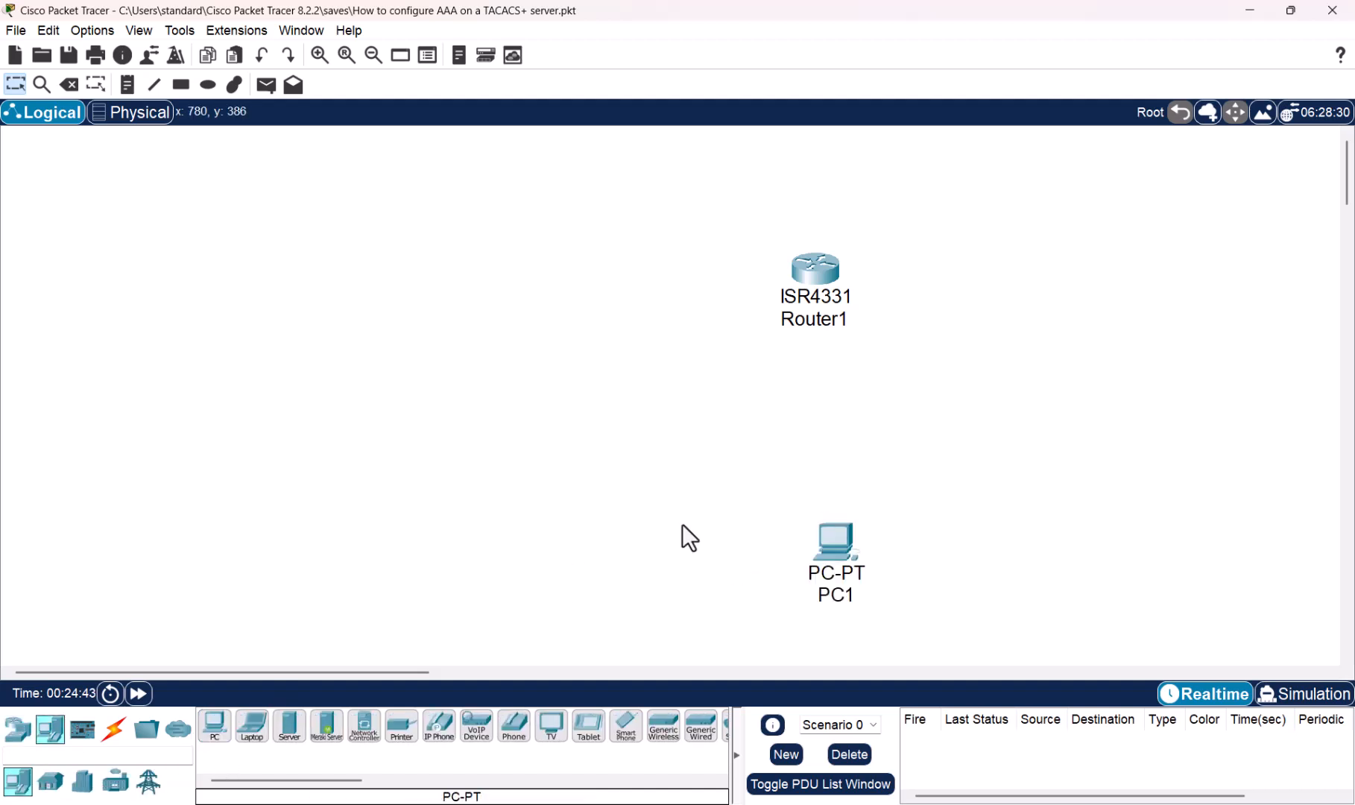
{"action": "left_click", "coordinate": [290, 729]}
{"action": "left_click", "coordinate": [407, 264]}
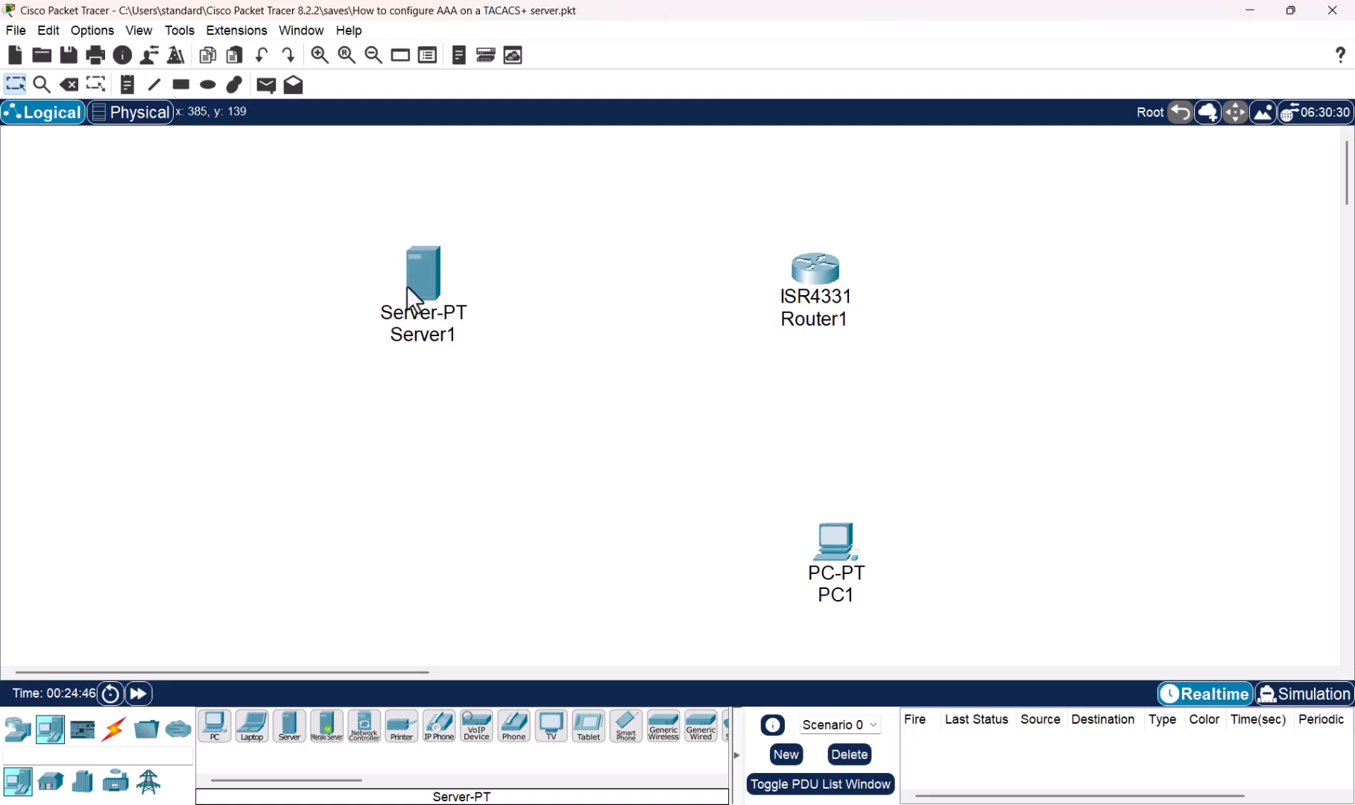
- Rename the new server to TACACS-Server
{"action": "left_click", "coordinate": [428, 337]}
{"action": "key", "text": "Caps_Lock"}
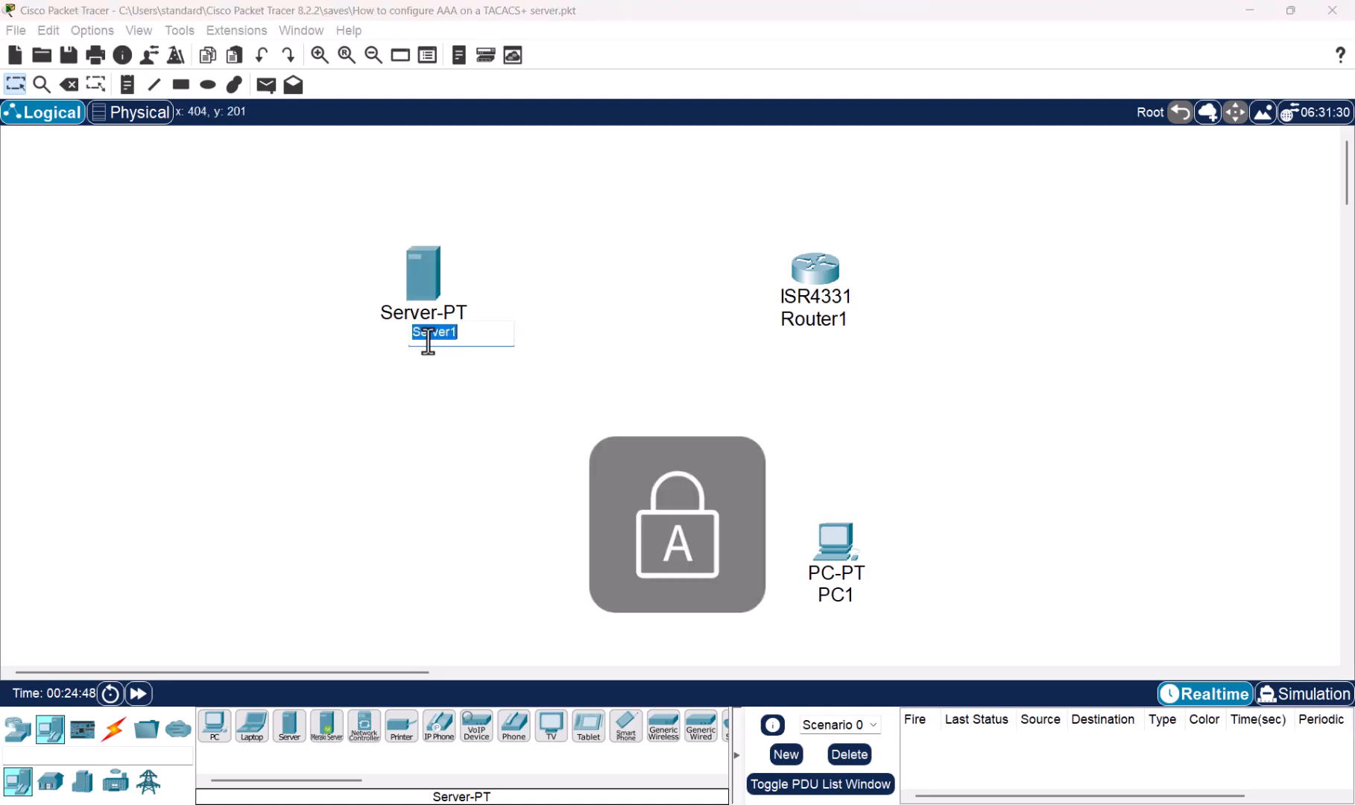
{"action": "type", "text": "TACACS"}
{"action": "key", "text": "Caps_Lock"}
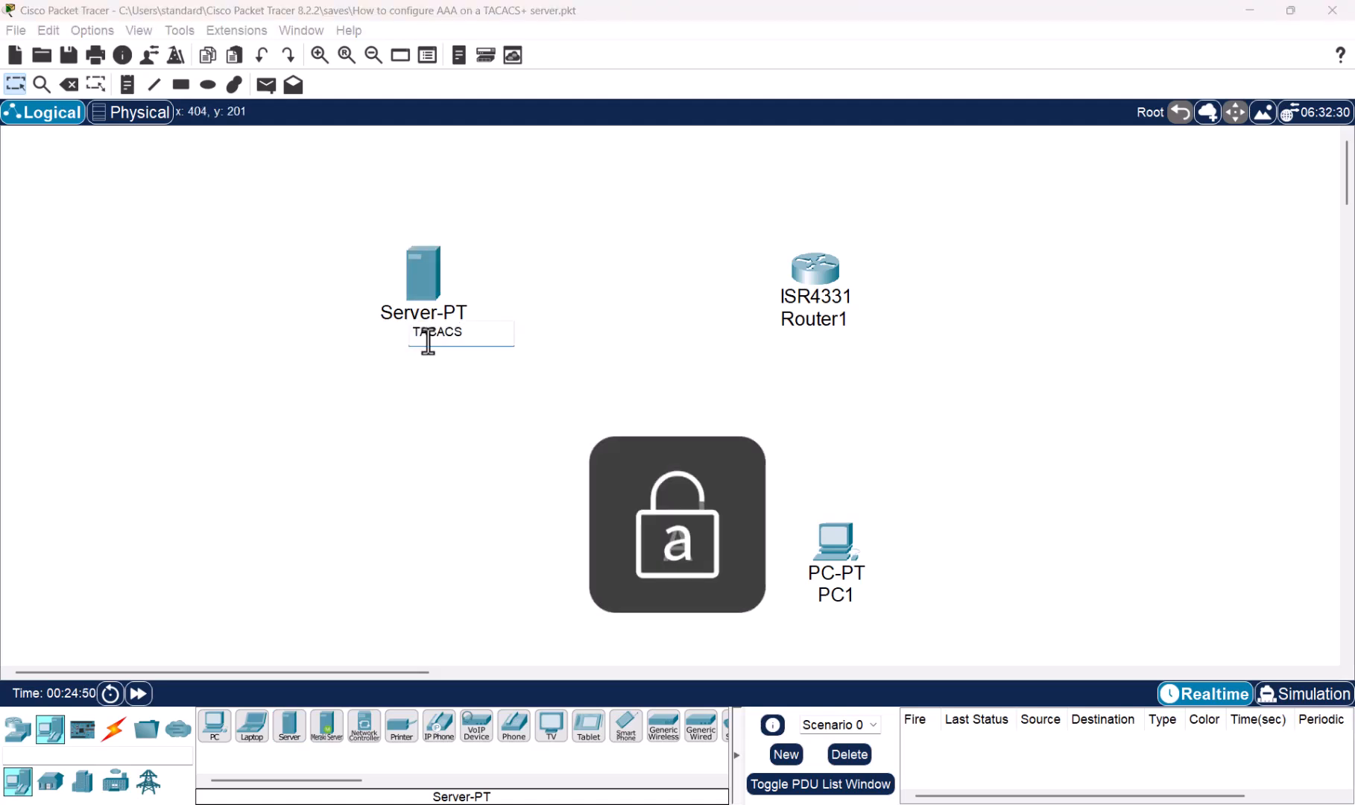
{"action": "type", "text": "-Server"}
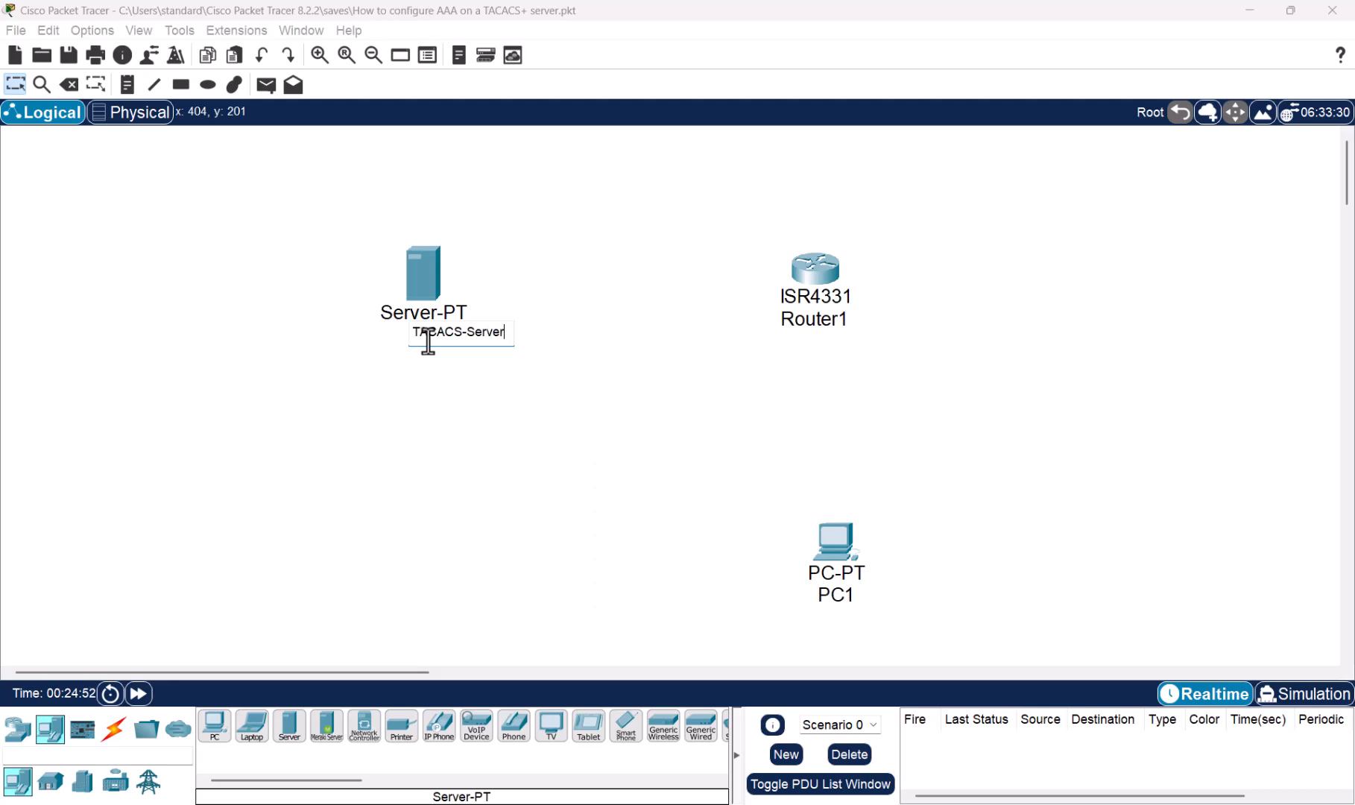
{"action": "key", "text": "Return"}
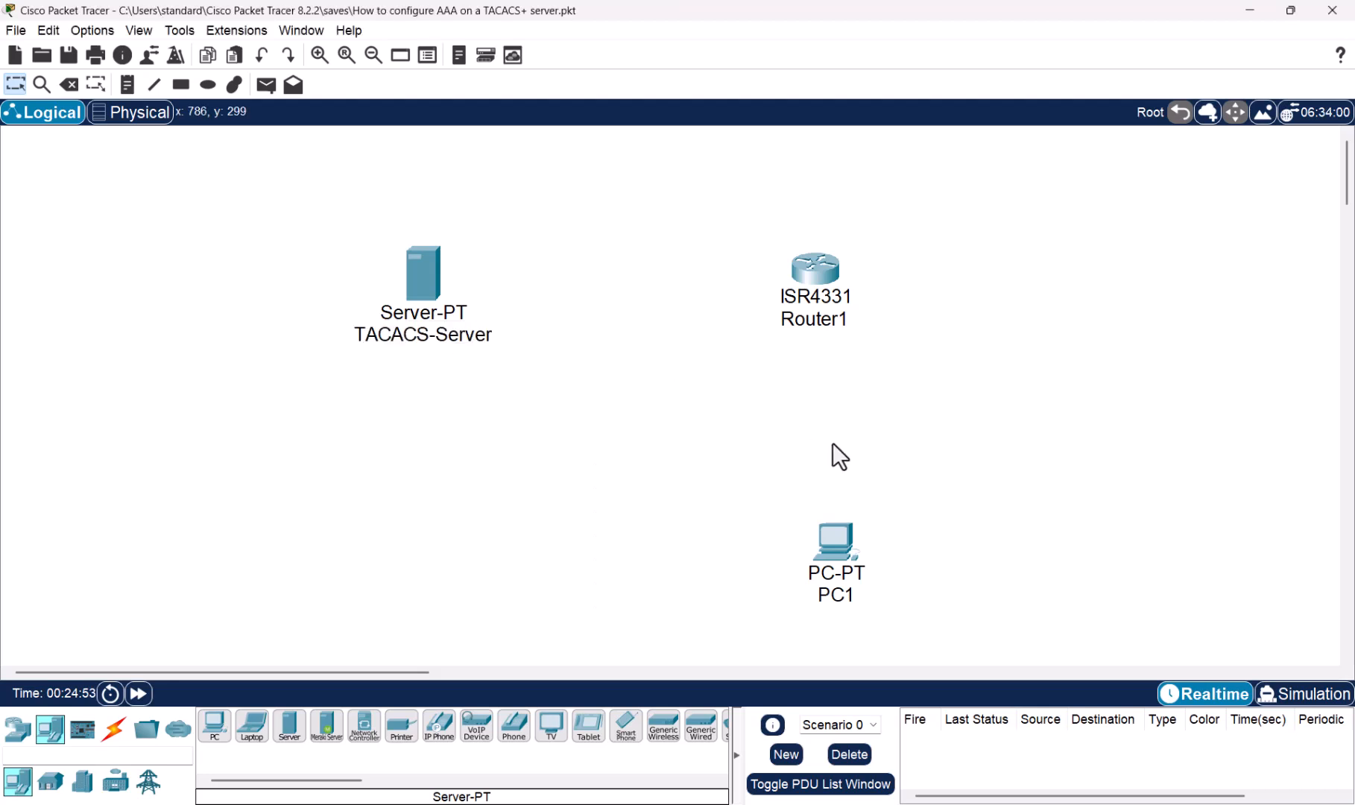
- Run a straight-through copper cable from the server's FastEthernet0 to Router1's GigabitEthernet0/0/0
{"action": "left_click", "coordinate": [115, 734]}
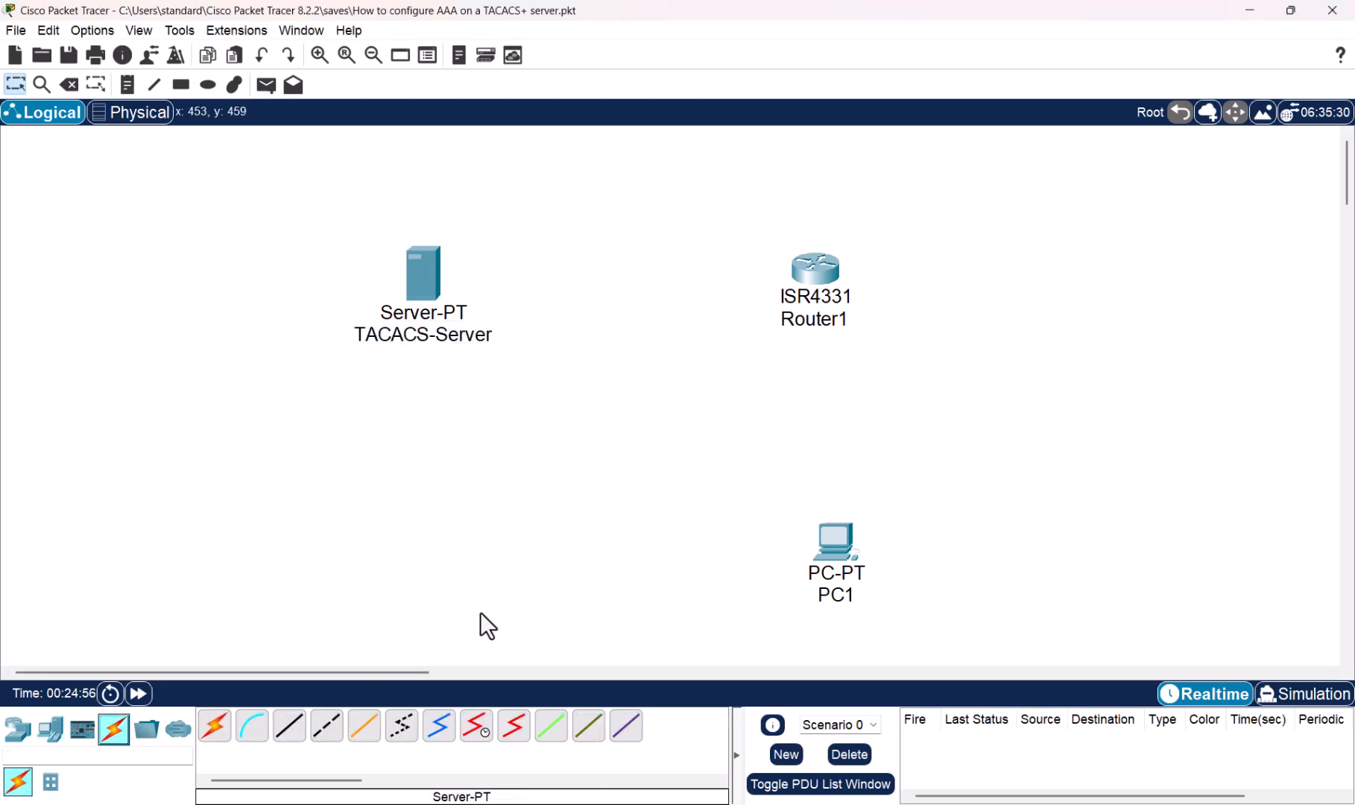
{"action": "left_click", "coordinate": [290, 727]}
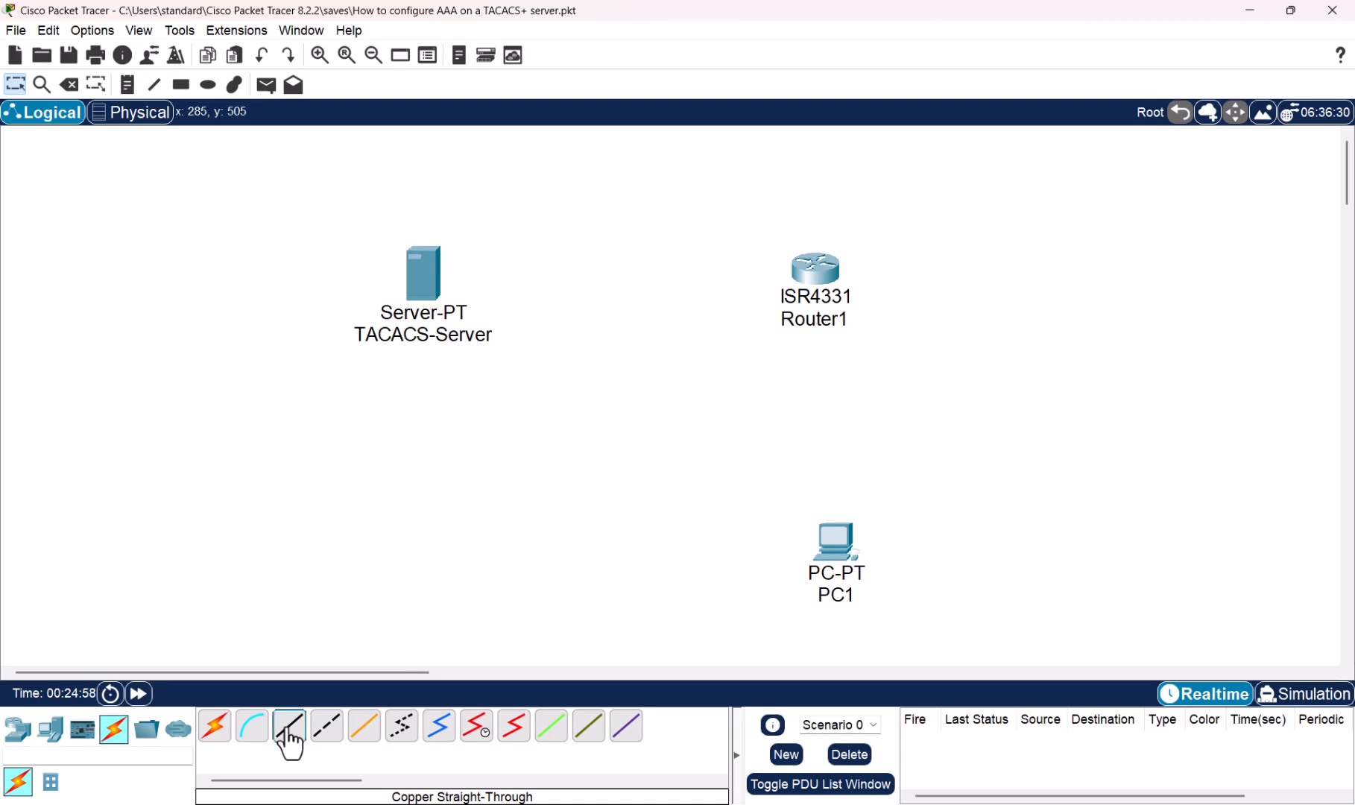
{"action": "left_click", "coordinate": [418, 278]}
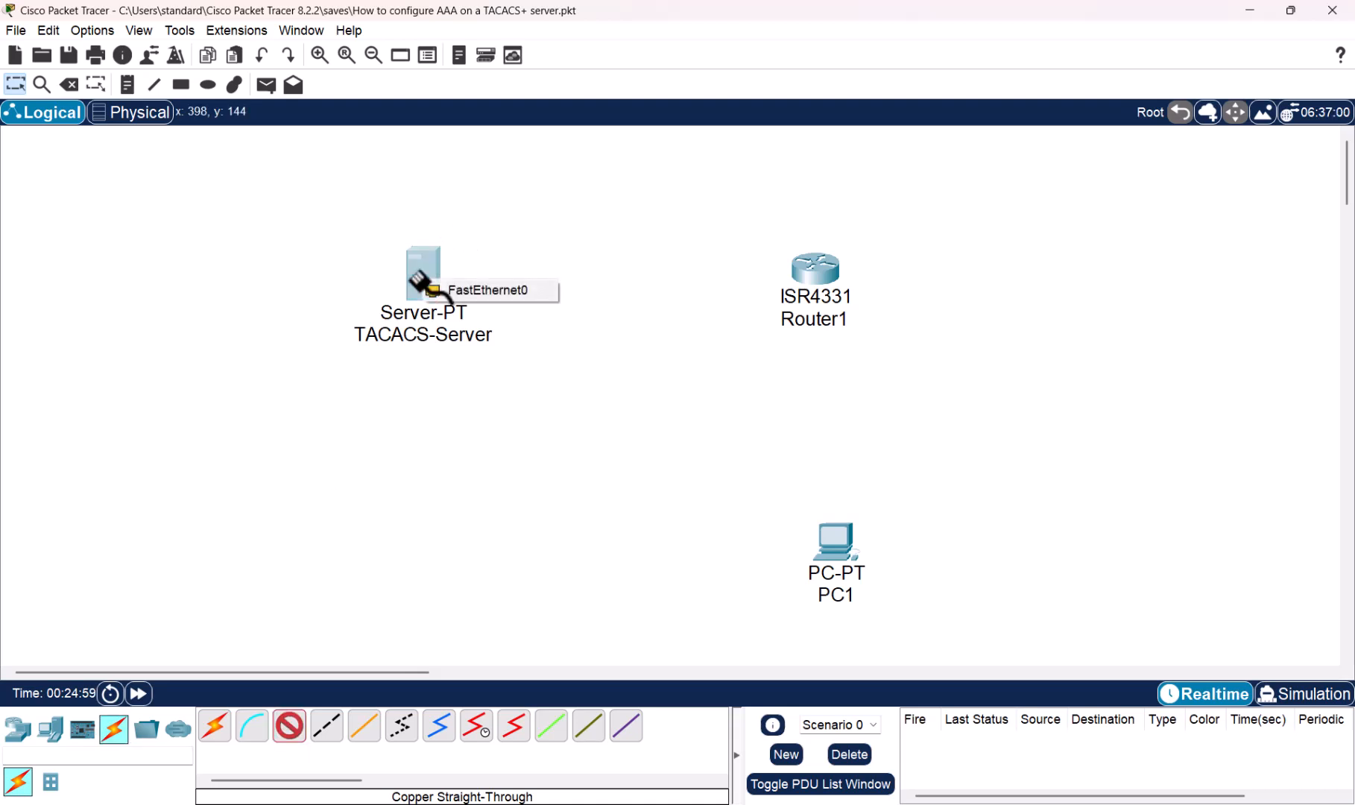
{"action": "left_click", "coordinate": [480, 290]}
{"action": "left_click", "coordinate": [812, 262]}
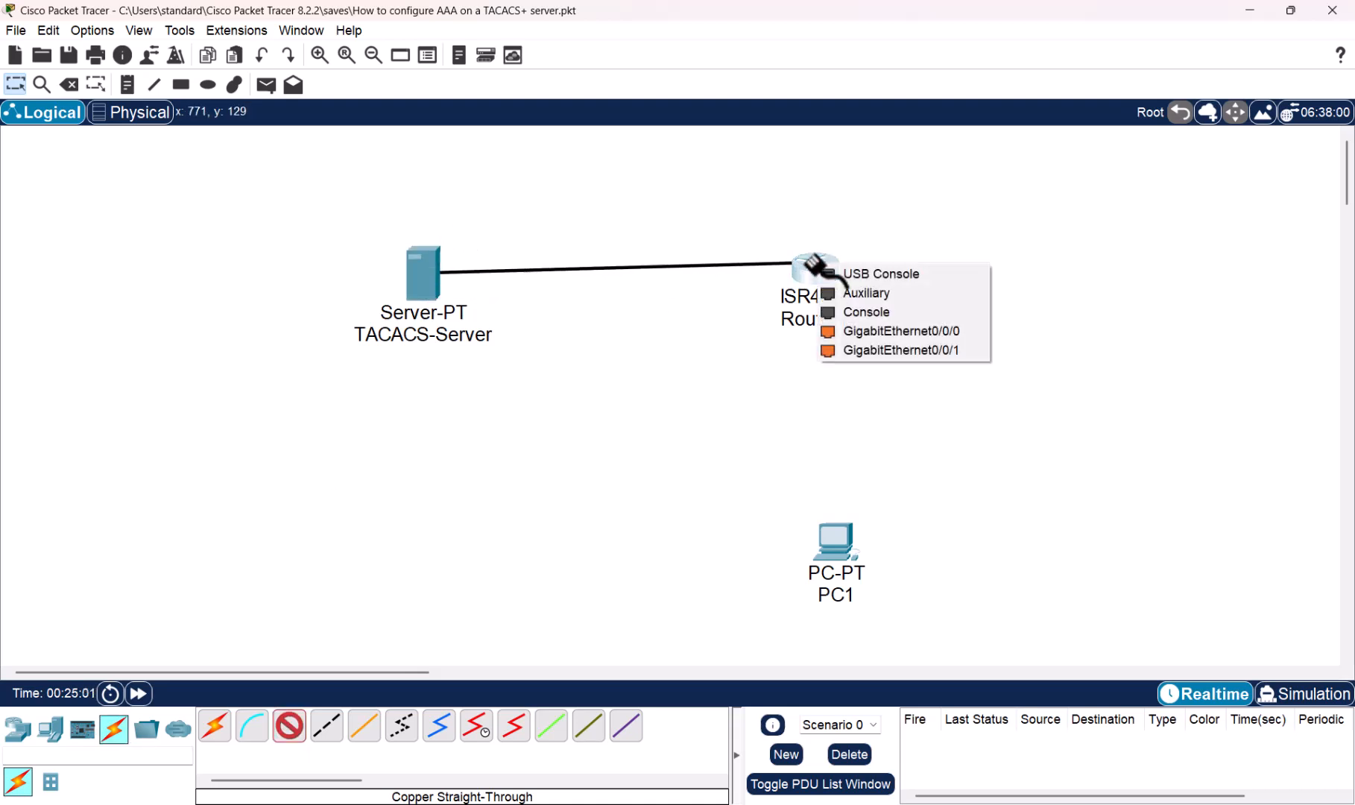
{"action": "left_click", "coordinate": [889, 330]}
- Cable Router1's GigabitEthernet0/0/1 to PC1's FastEthernet0 with straight-through copper
{"action": "left_click", "coordinate": [291, 728]}
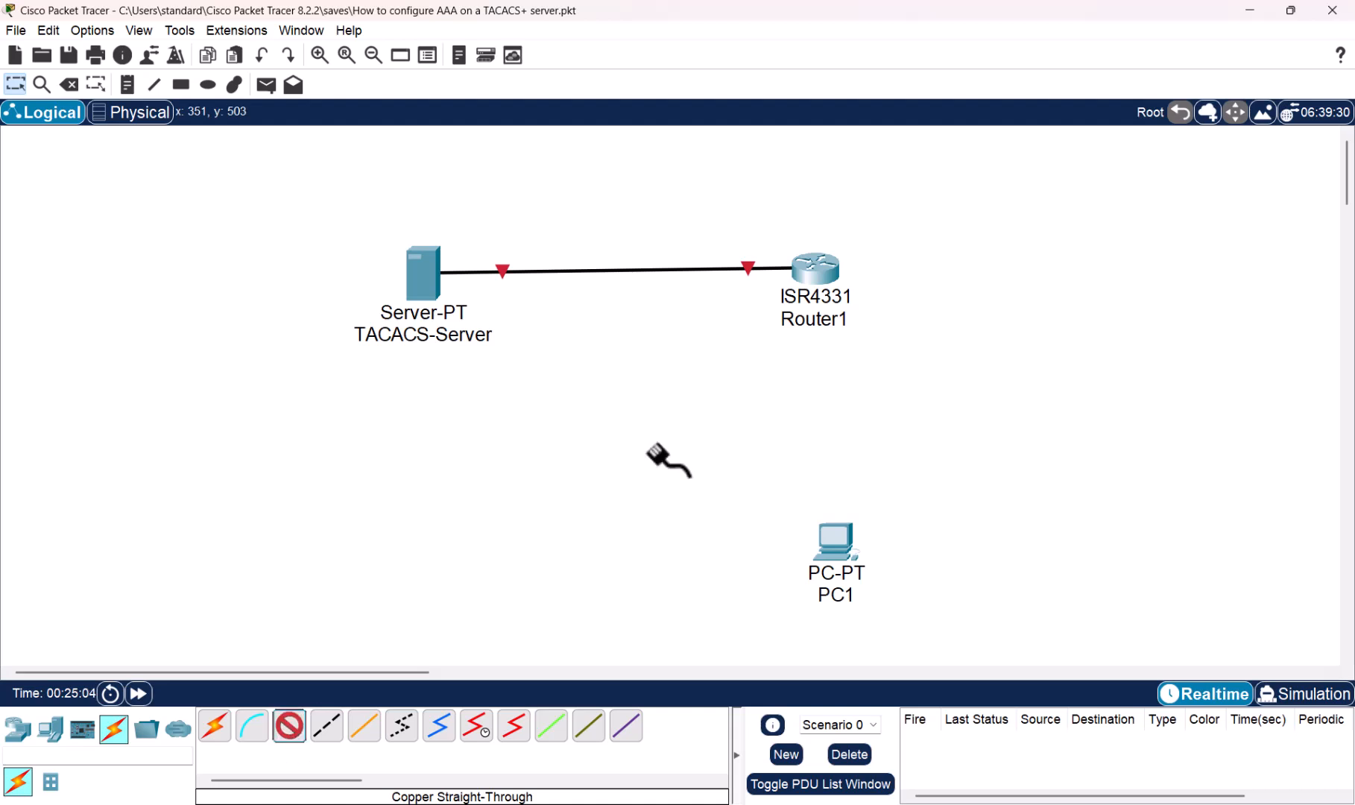
{"action": "left_click", "coordinate": [811, 275]}
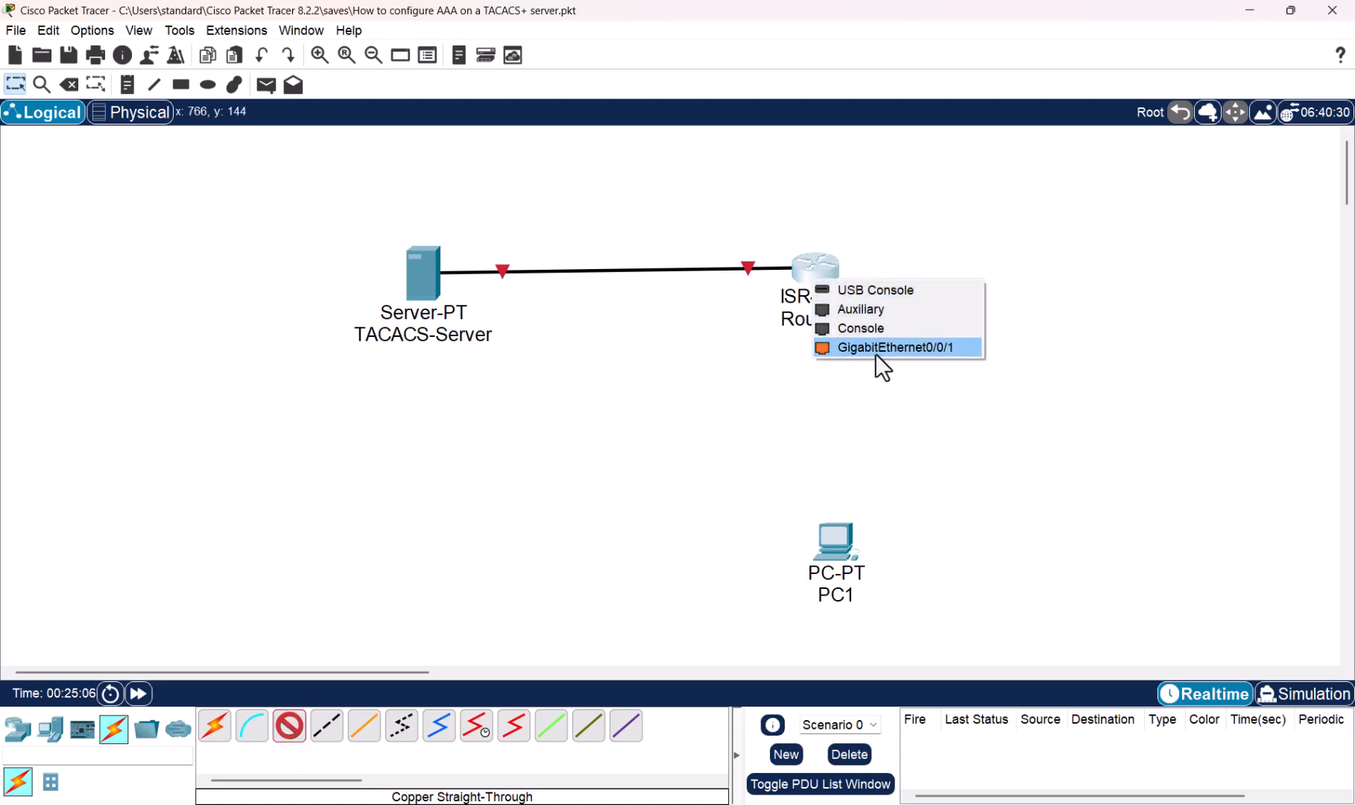
{"action": "left_click", "coordinate": [876, 351]}
{"action": "left_click", "coordinate": [843, 534]}
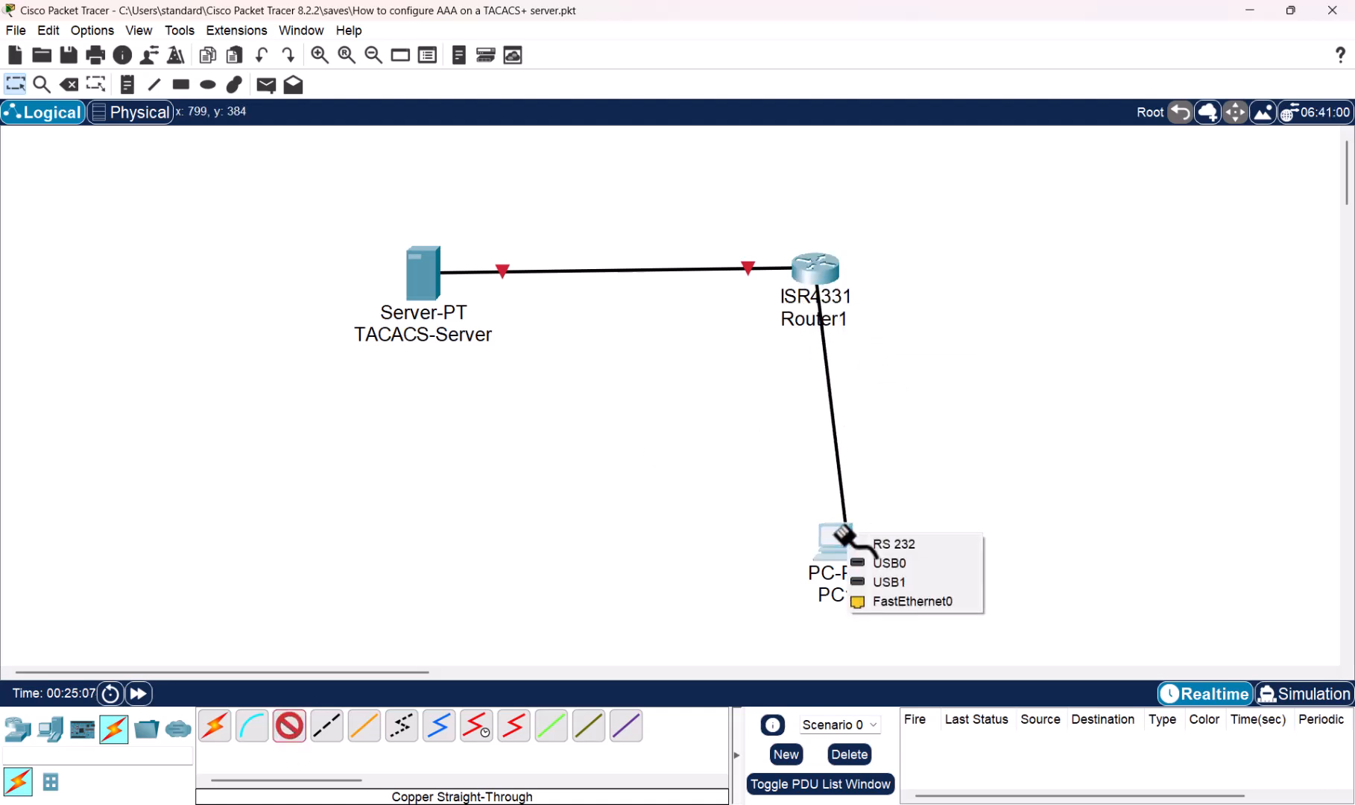
{"action": "left_click", "coordinate": [906, 599]}
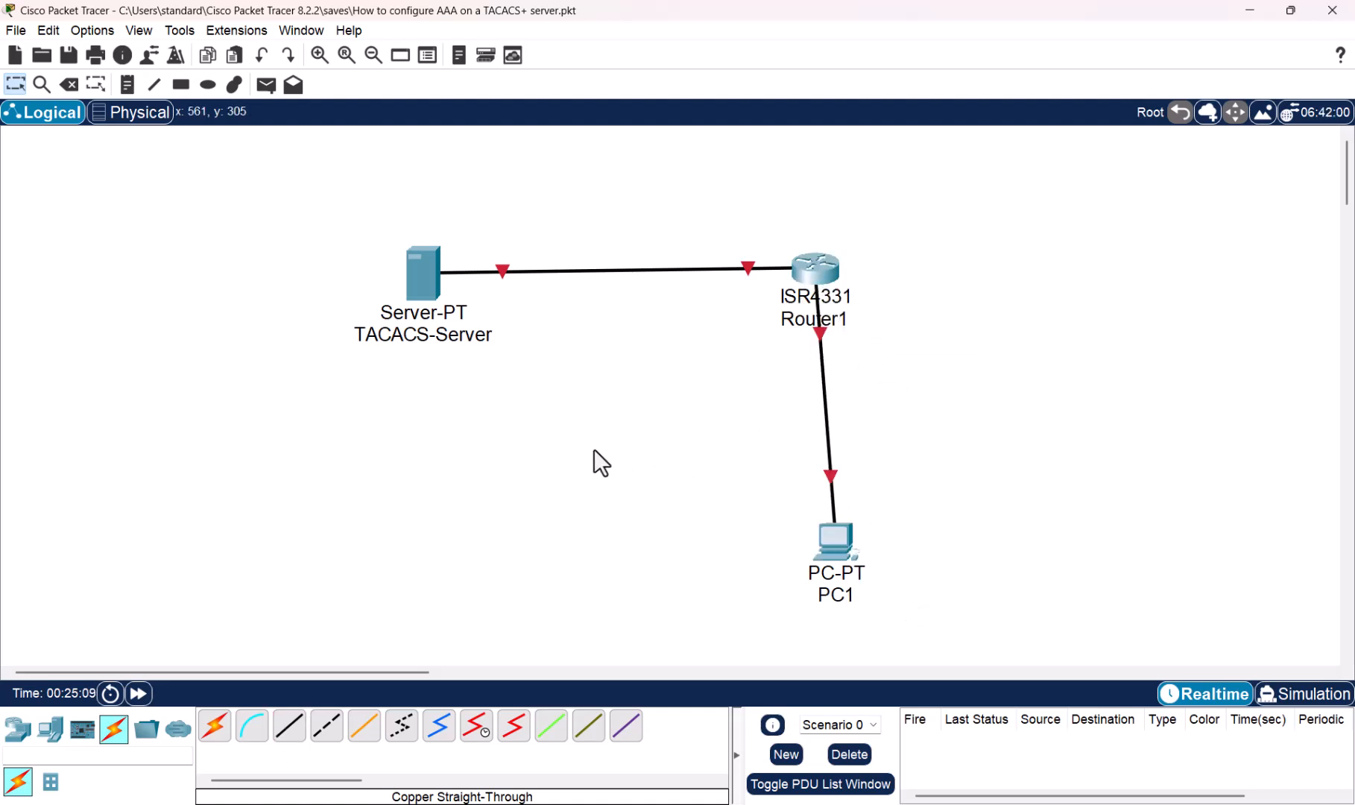
- Give TACACS-Server the IPv4 address 192.168.1.2 with mask 255.255.255.0
{"action": "left_click", "coordinate": [418, 280]}
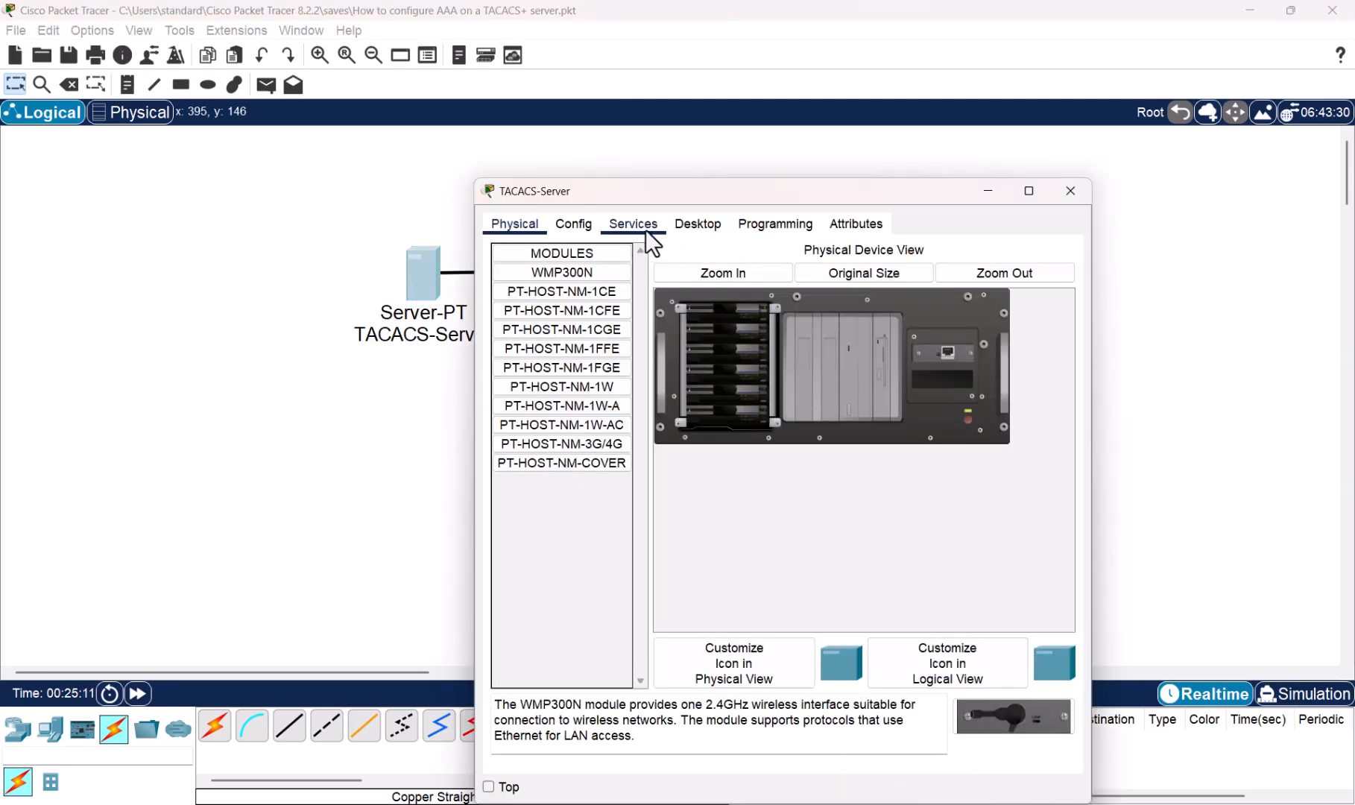
{"action": "left_click", "coordinate": [565, 224]}
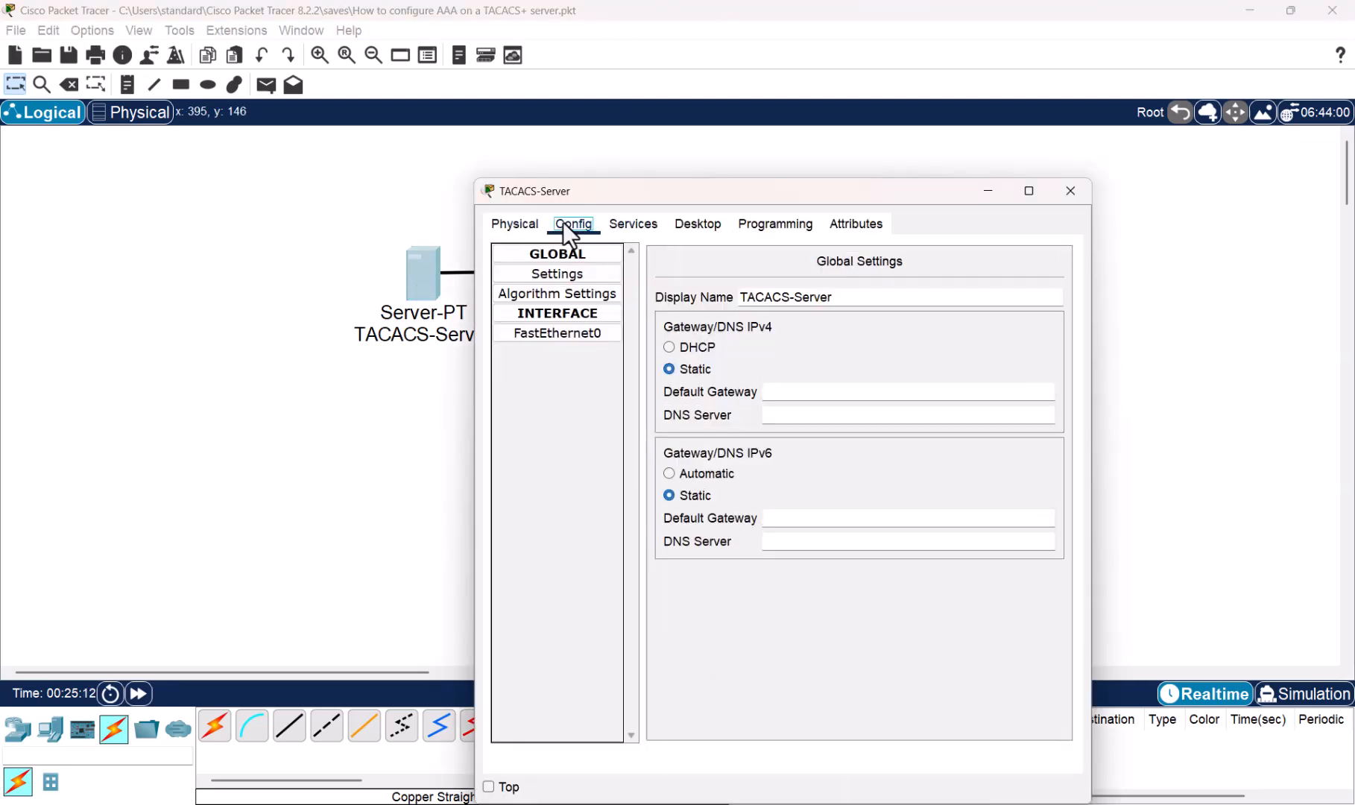
{"action": "left_click", "coordinate": [641, 225]}
{"action": "left_click", "coordinate": [699, 227]}
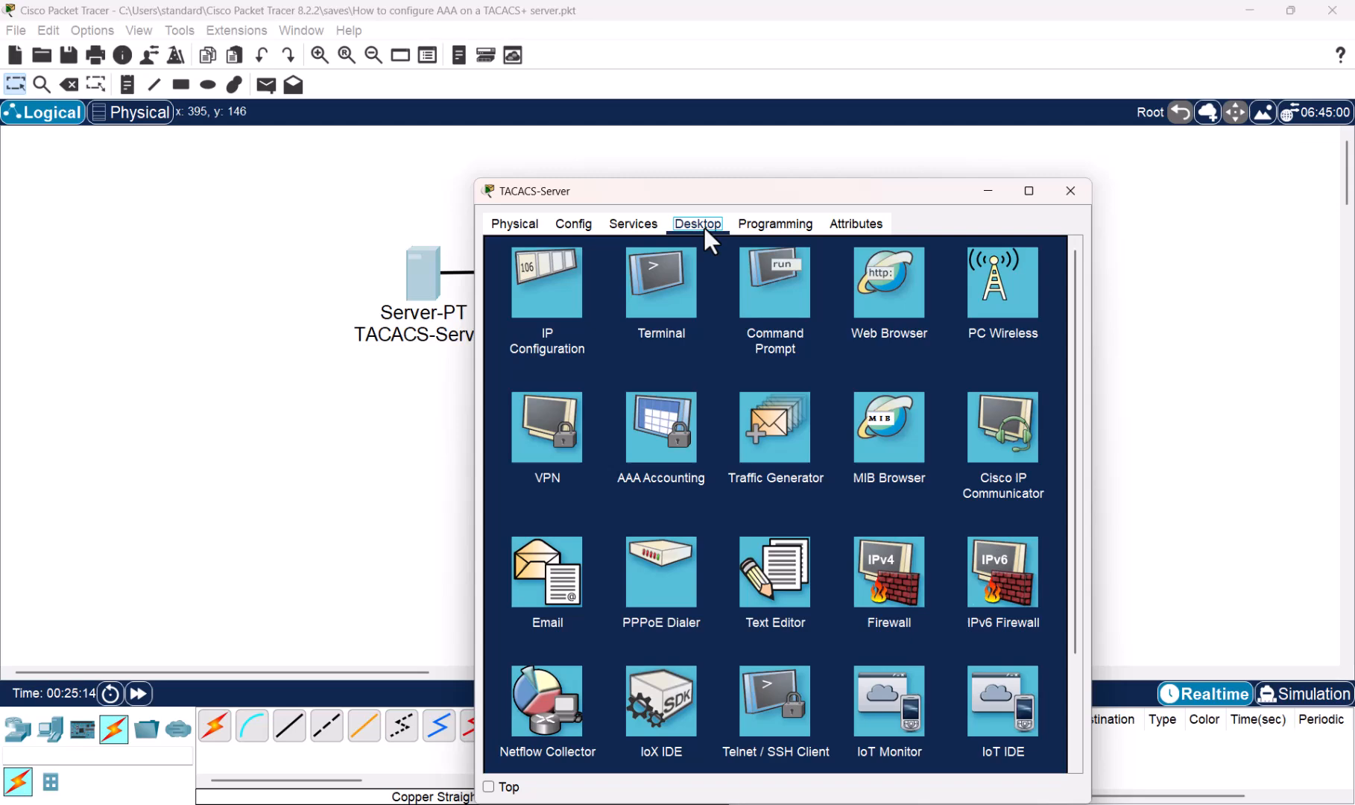
{"action": "left_click", "coordinate": [549, 305]}
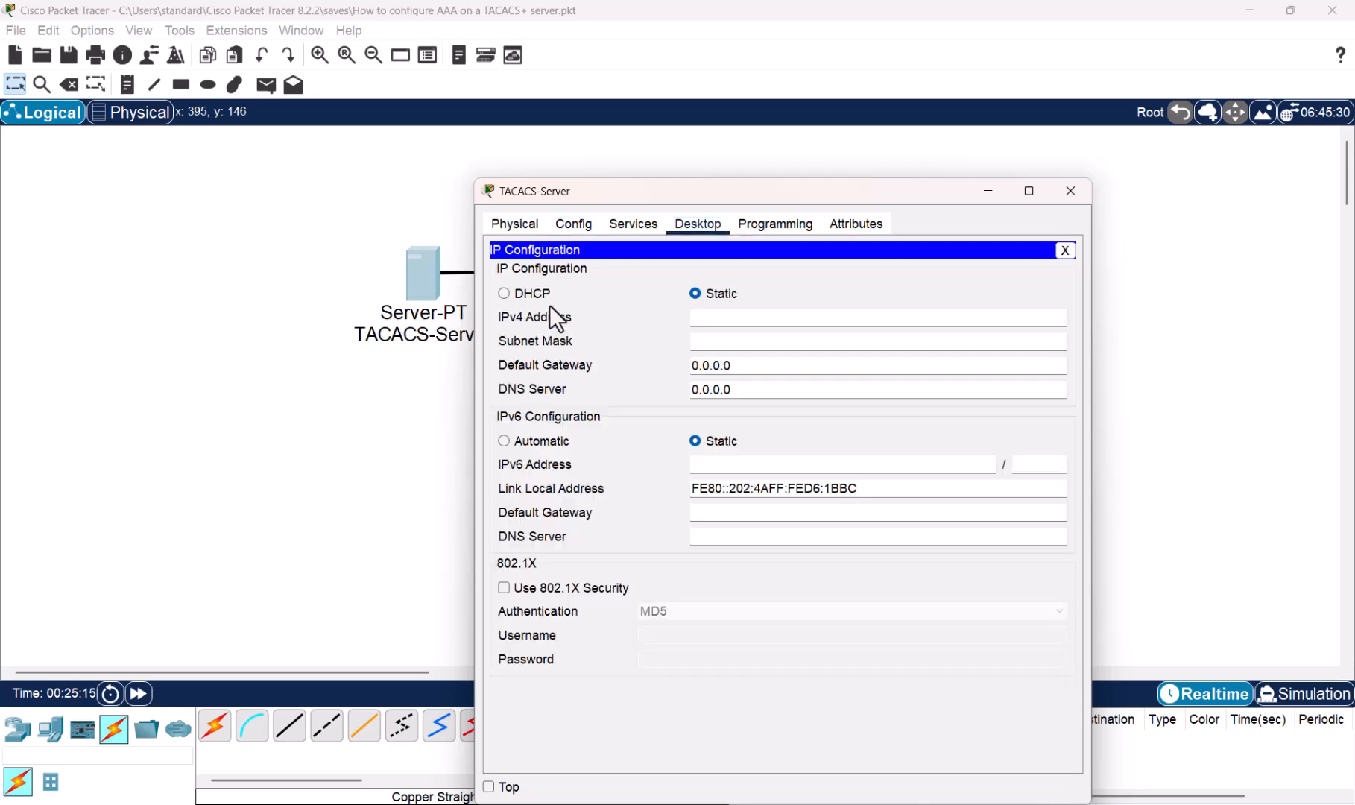
{"action": "left_click", "coordinate": [774, 316]}
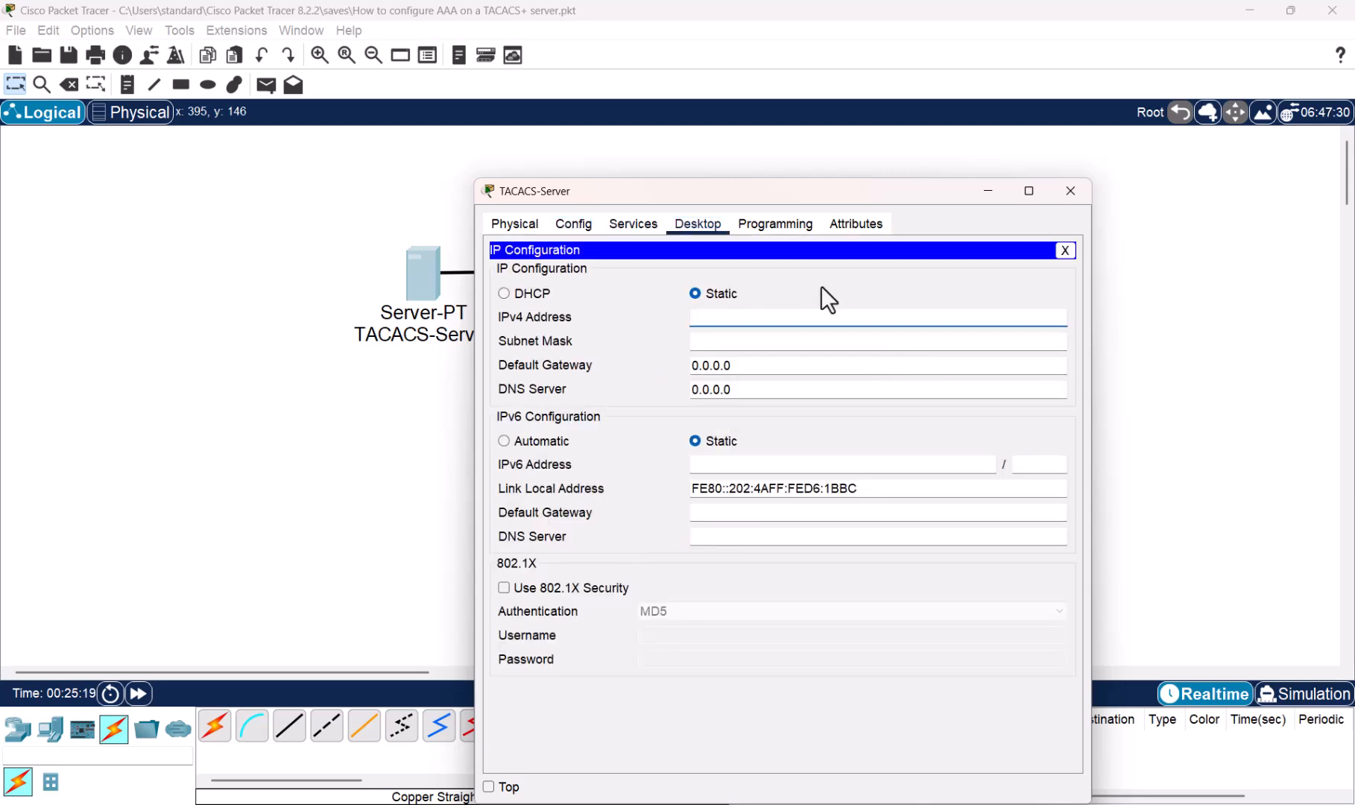
{"action": "type", "text": "192.168.1.2"}
{"action": "key", "text": "ctrl+a"}
{"action": "key", "text": "ctrl+c"}
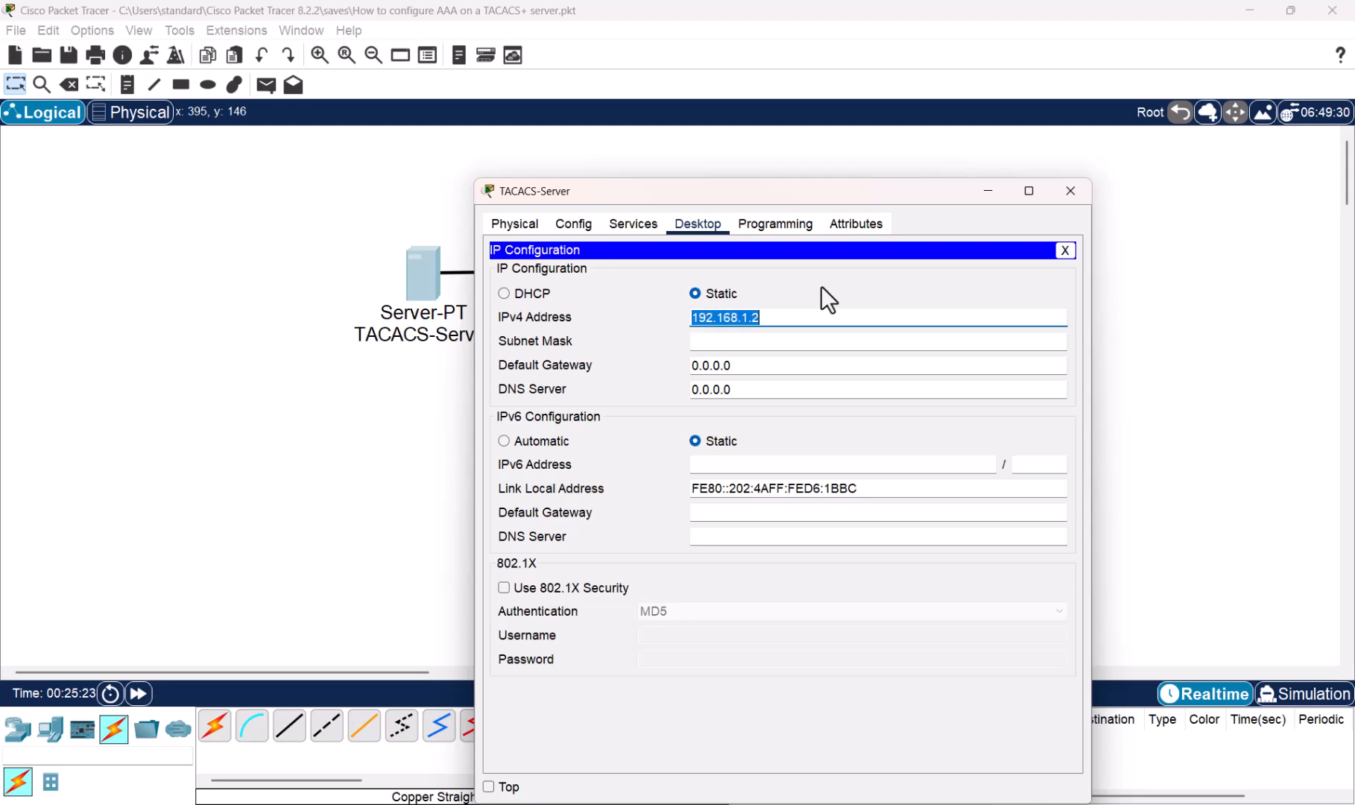
{"action": "left_click", "coordinate": [756, 342]}
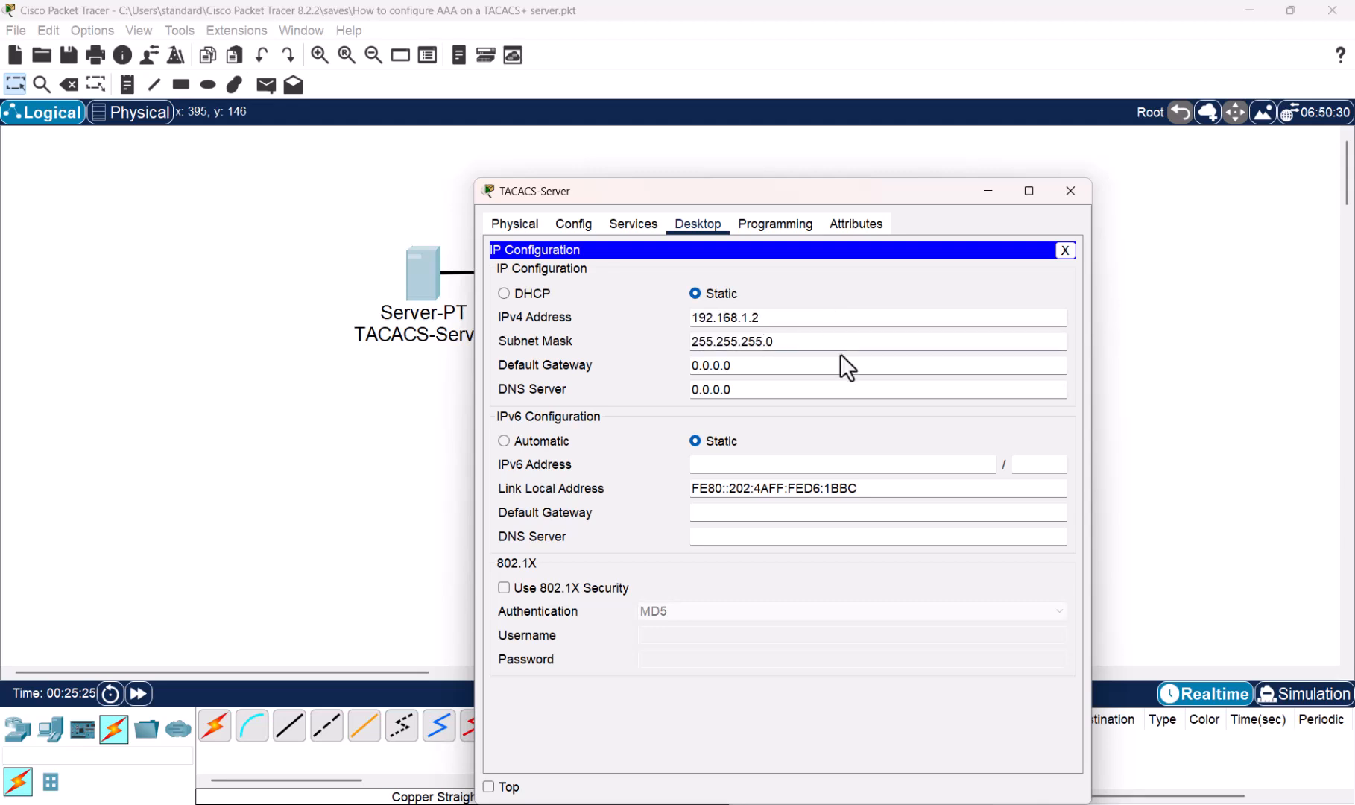
- Set the server's default gateway to 192.168.1.1 and close its window
{"action": "left_click", "coordinate": [729, 367]}
{"action": "key", "text": "ctrl+a"}
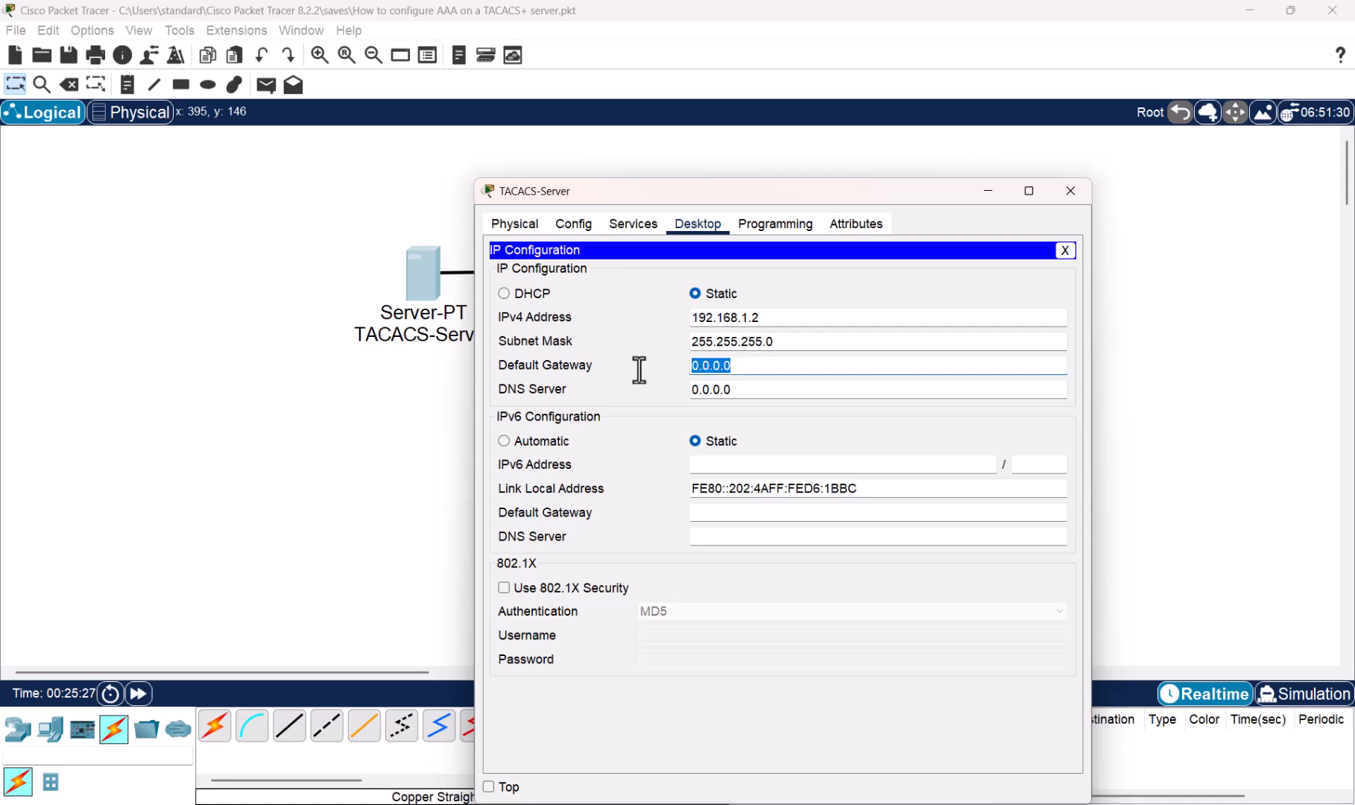
{"action": "key", "text": "ctrl+v"}
{"action": "key", "text": "BackSpace"}
{"action": "type", "text": "1"}
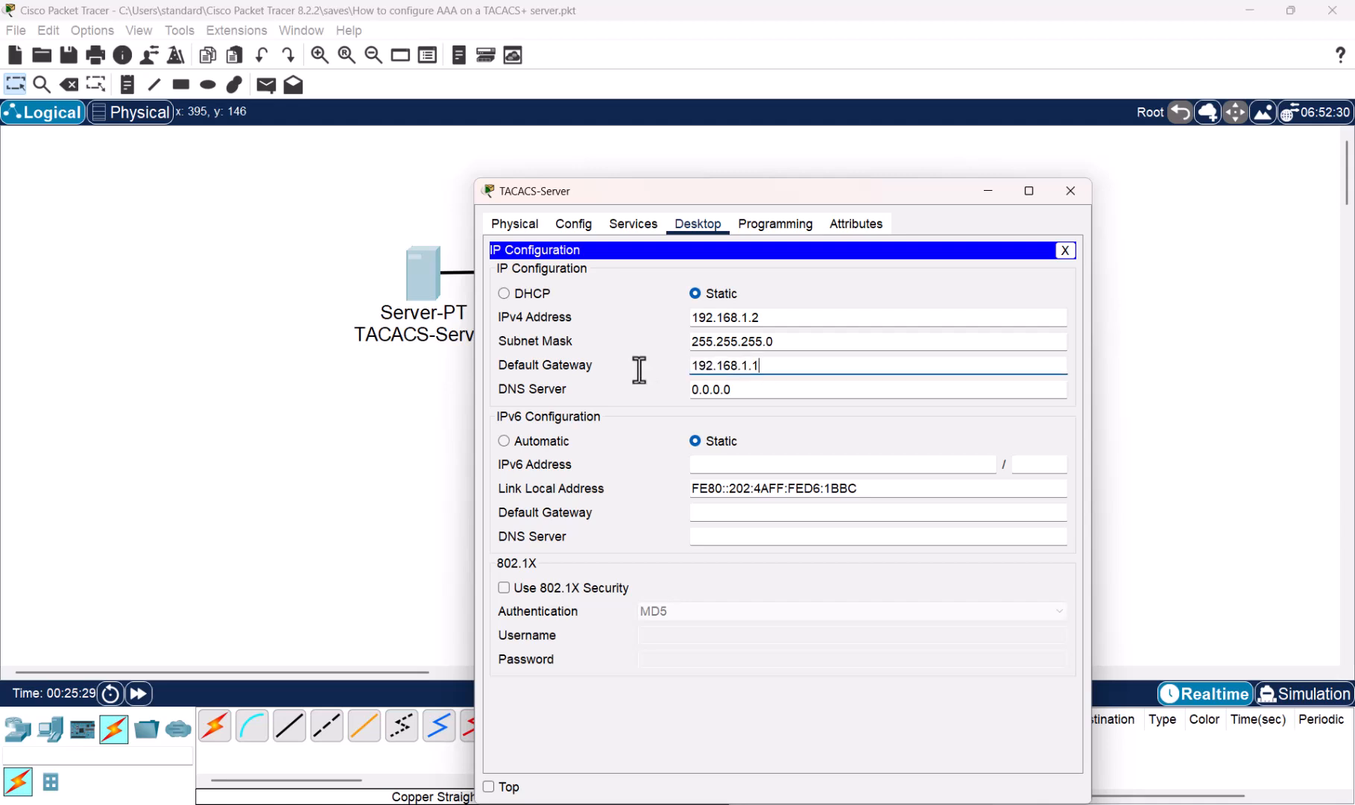
{"action": "left_click", "coordinate": [918, 292]}
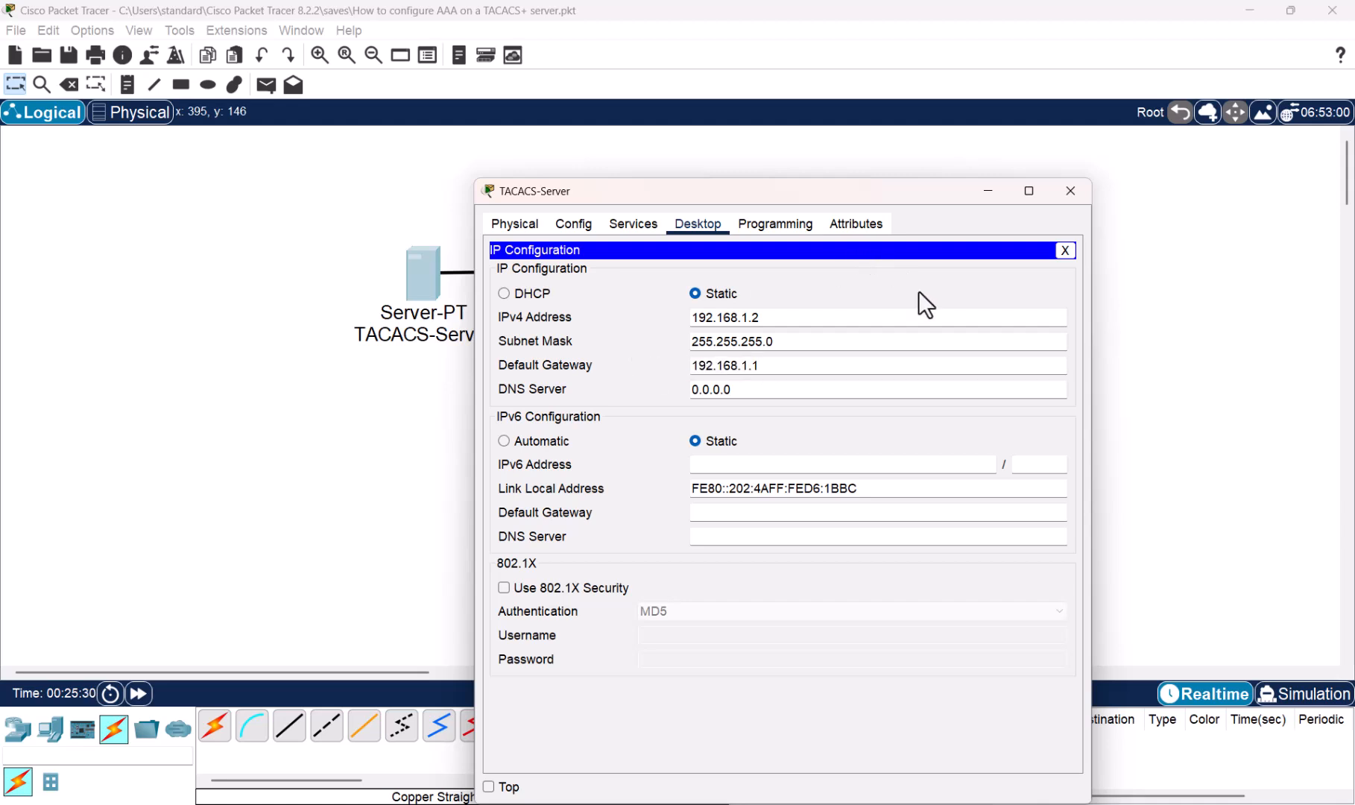
{"action": "left_click", "coordinate": [1078, 192]}
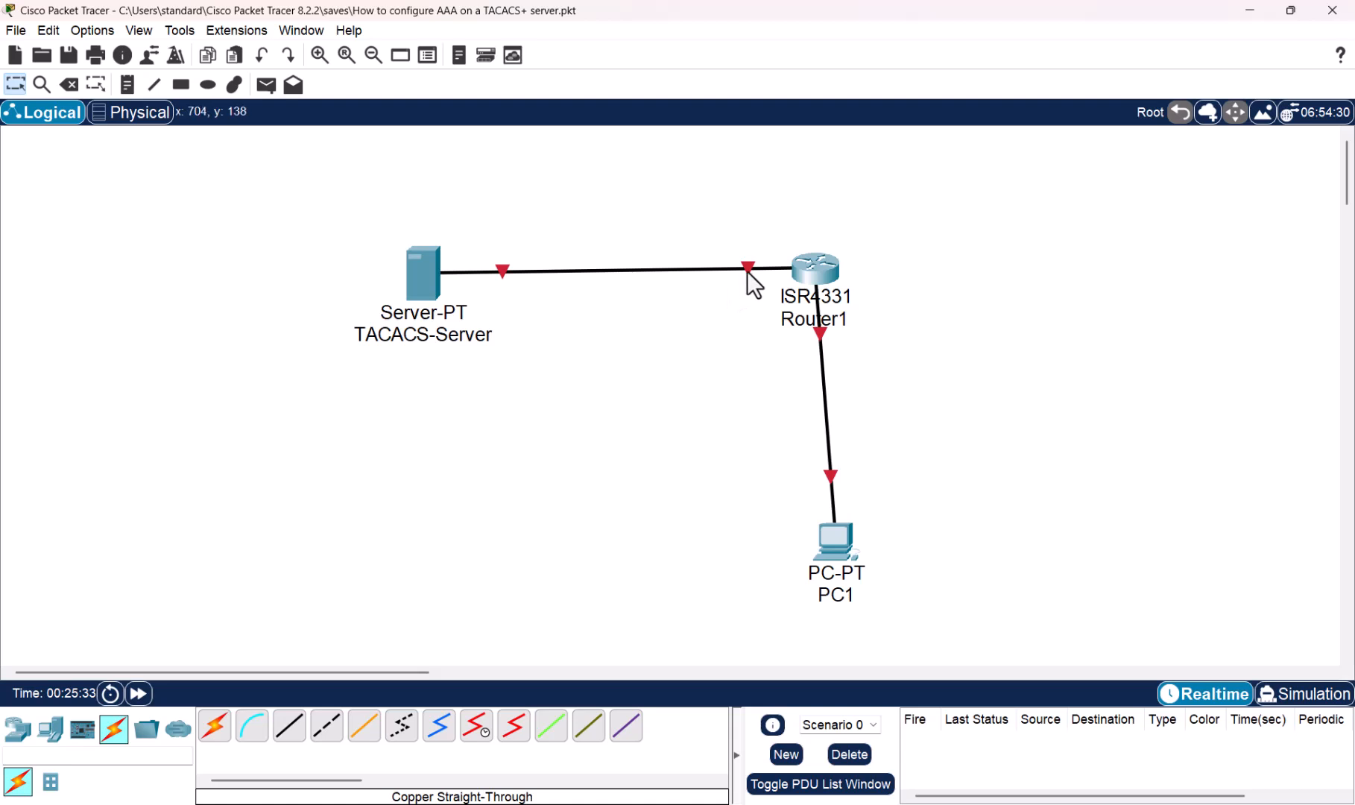
- In Router1's CLI, skip the setup dialog and enter global configuration mode
{"action": "mouse_move", "coordinate": [748, 271]}
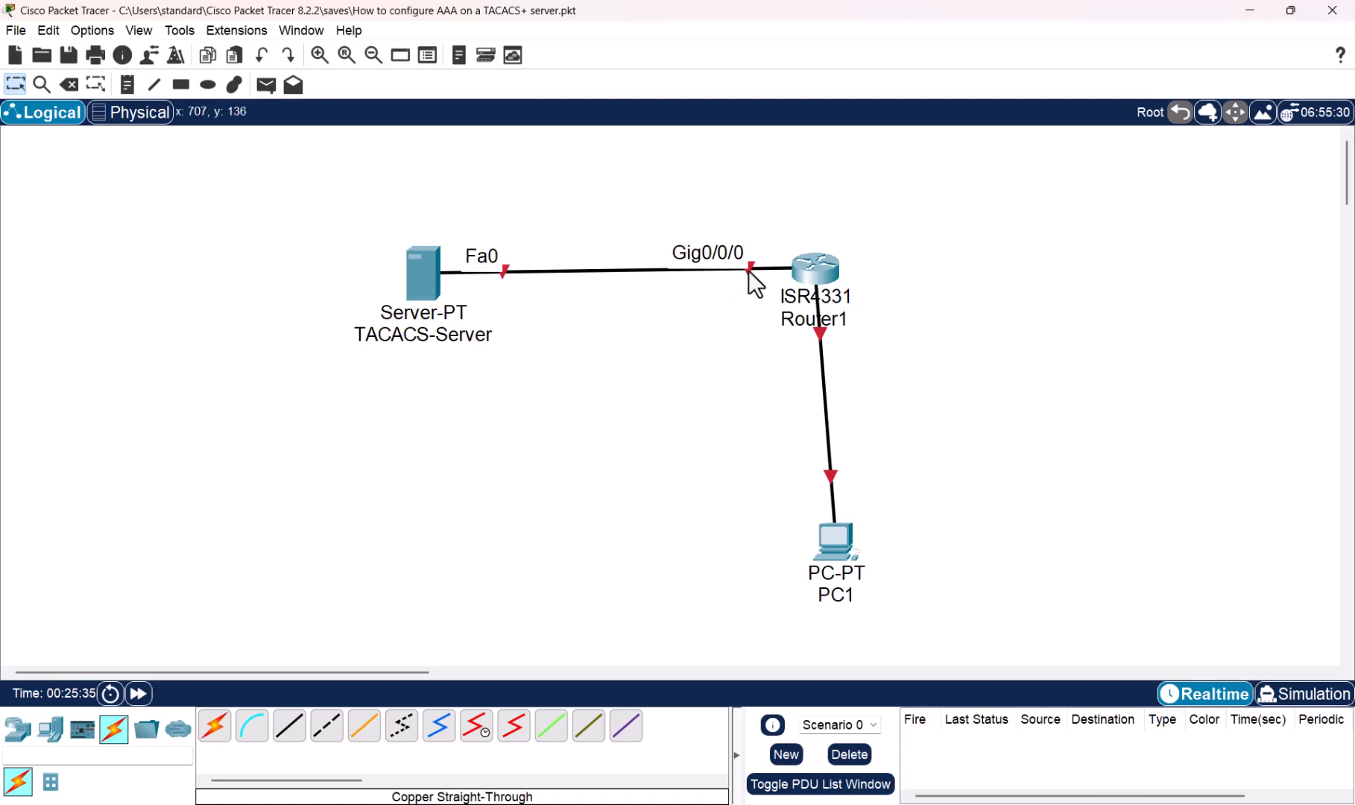
{"action": "left_click", "coordinate": [822, 275]}
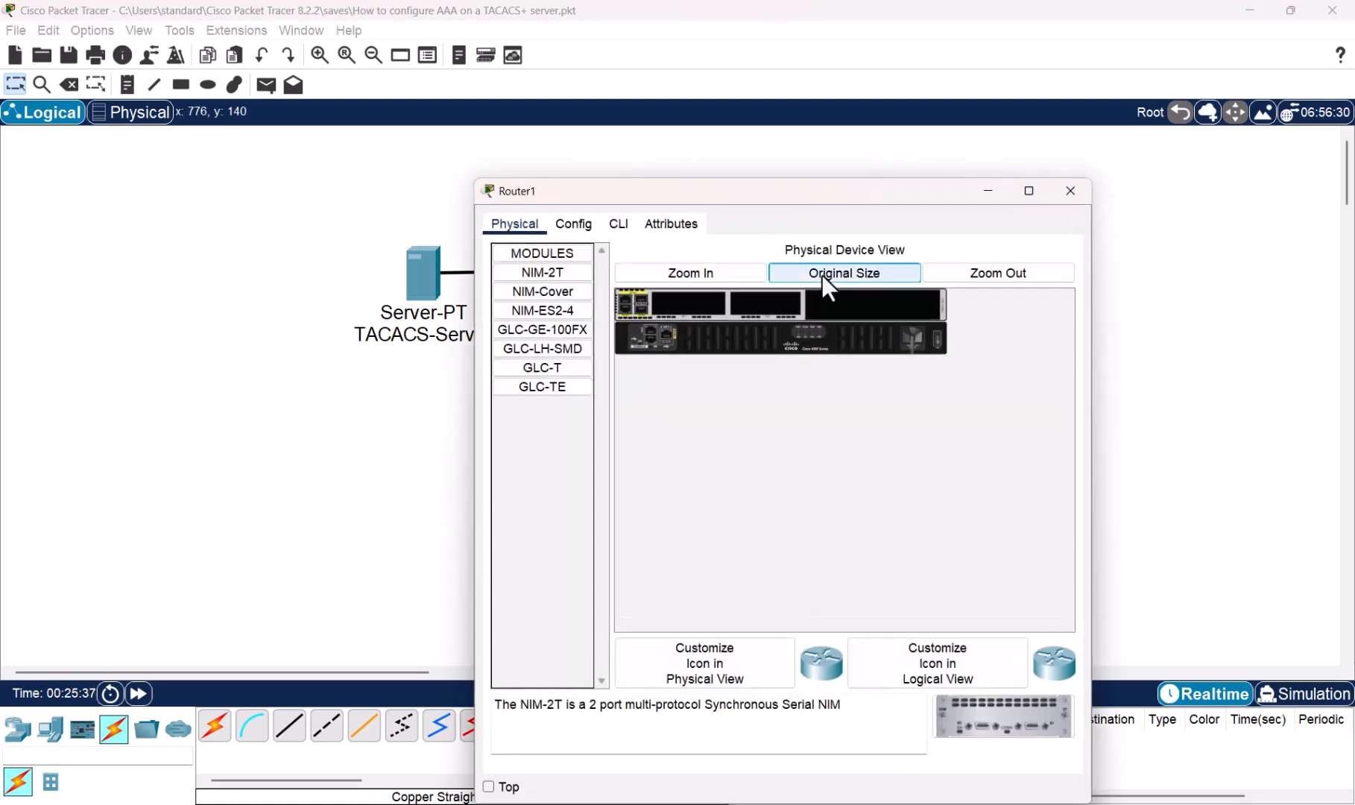
{"action": "left_click", "coordinate": [617, 225]}
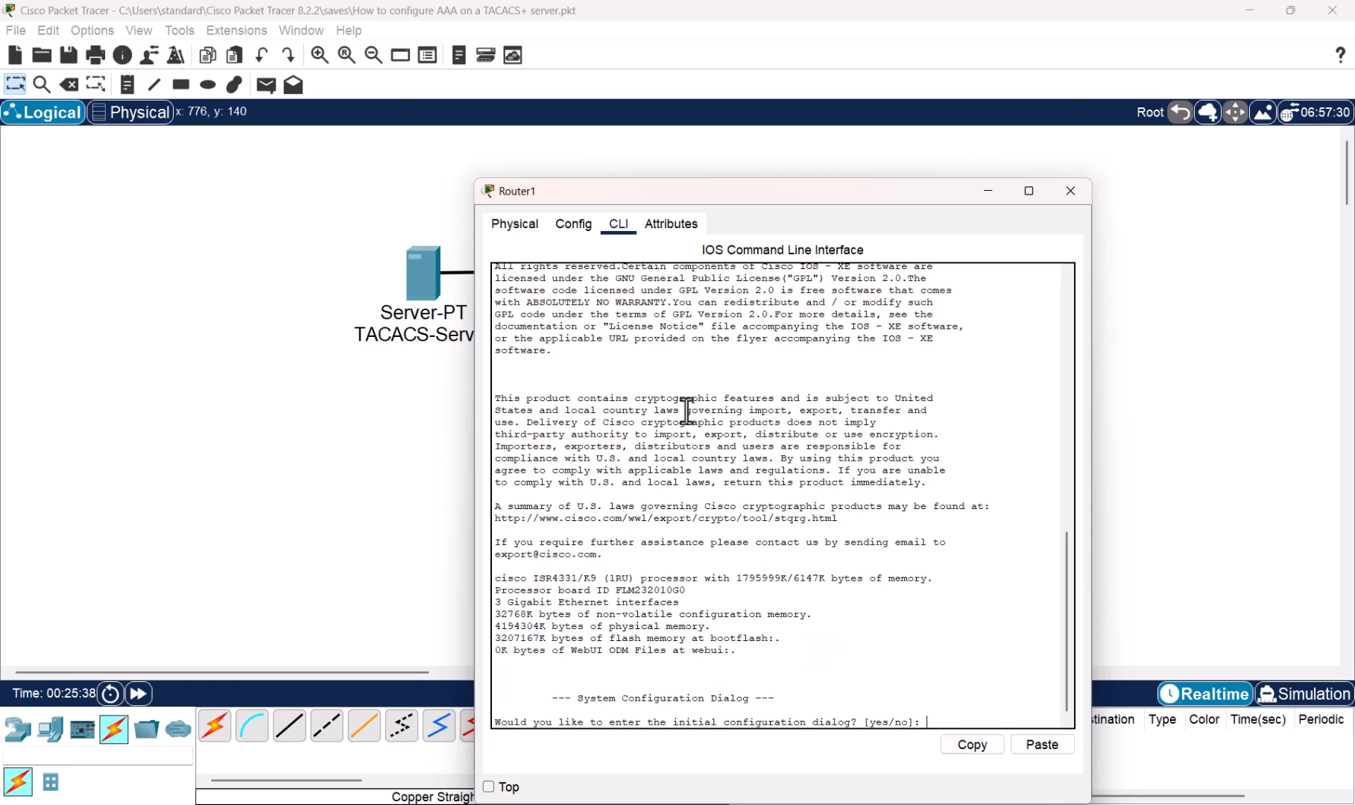
{"action": "type", "text": "no"}
{"action": "key", "text": "Return"}
{"action": "key", "text": "Return"}
{"action": "type", "text": "en"}
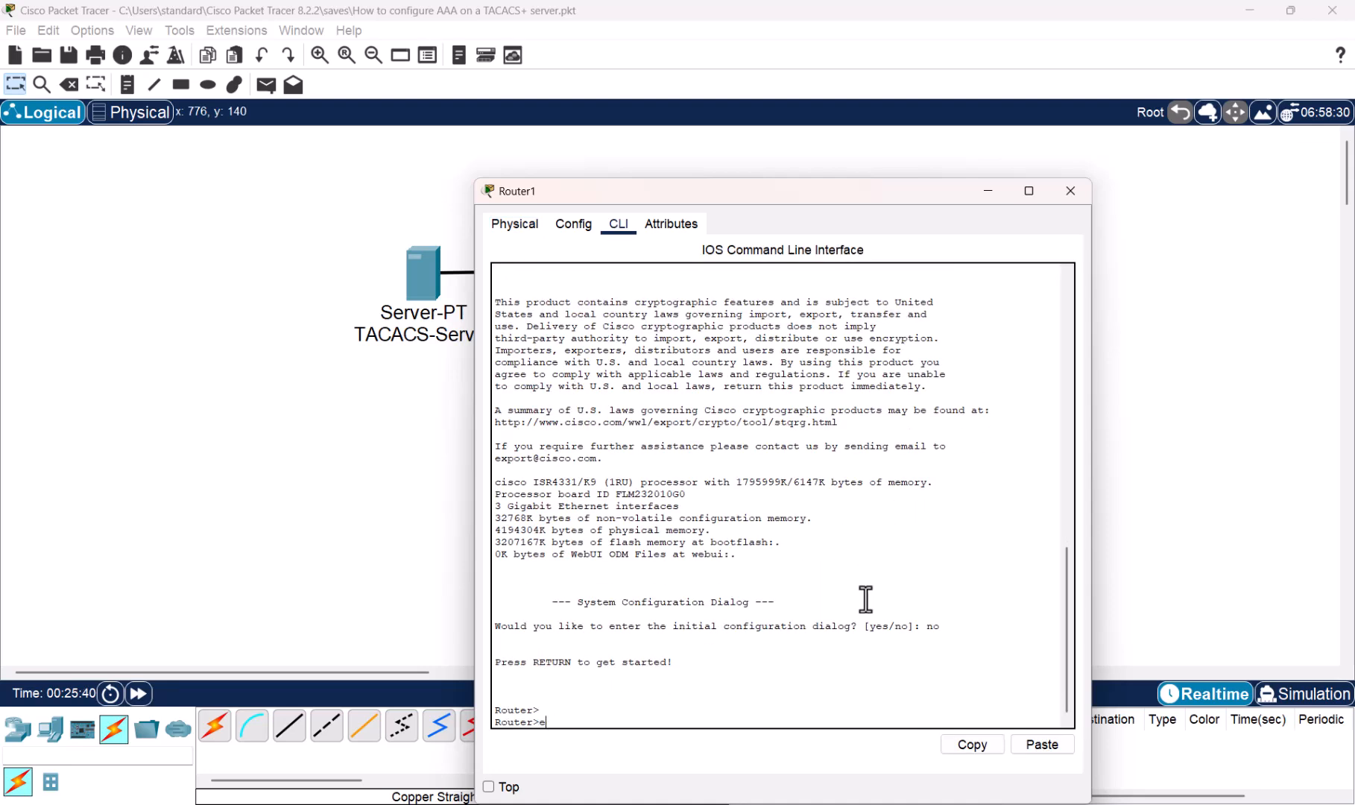
{"action": "key", "text": "Return"}
{"action": "type", "text": "con;f t"}
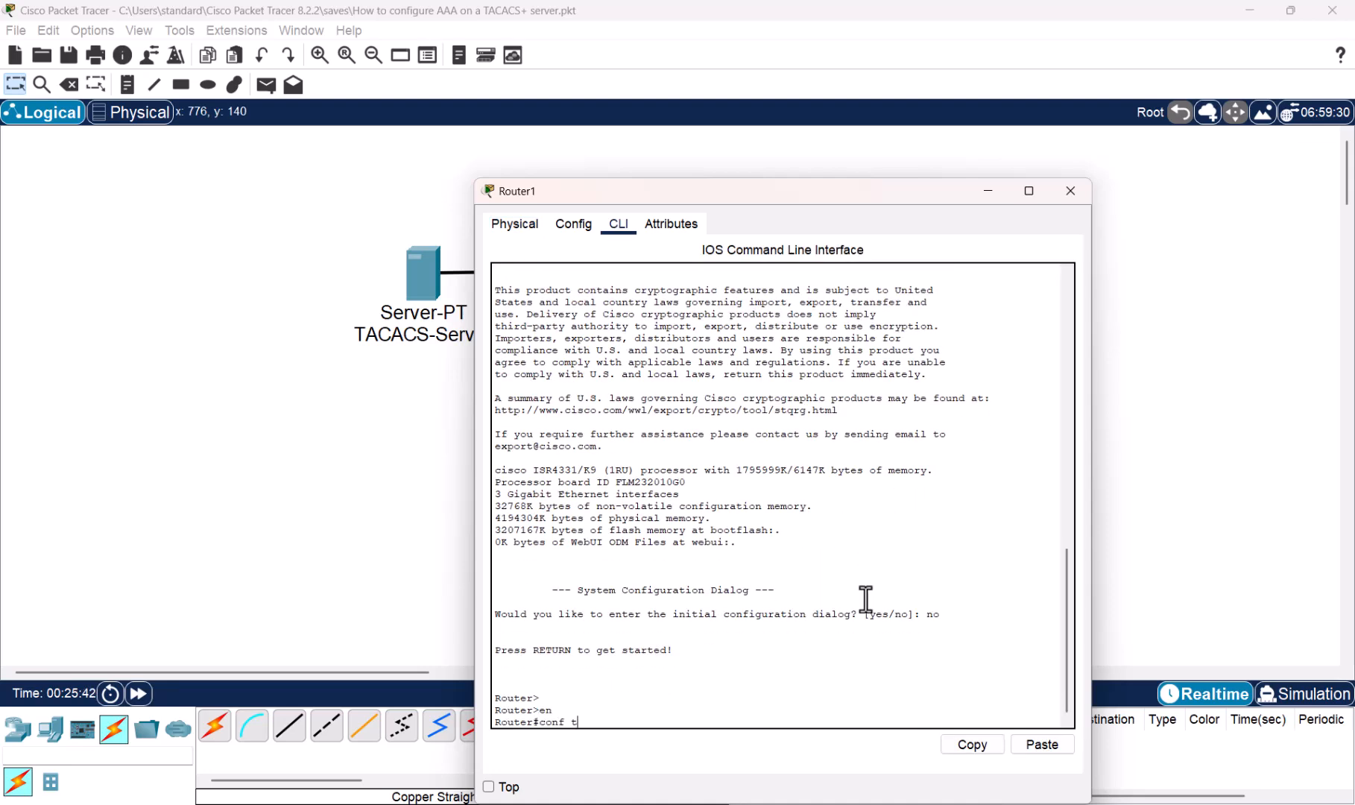
{"action": "key", "text": "Return"}
- Address GigabitEthernet0/0/0 as 192.168.1.1/24 and bring it up with no shutdown
{"action": "type", "text": "inter"}
{"action": "key", "text": "Tab"}
{"action": "type", "text": "gi"}
{"action": "key", "text": "Tab"}
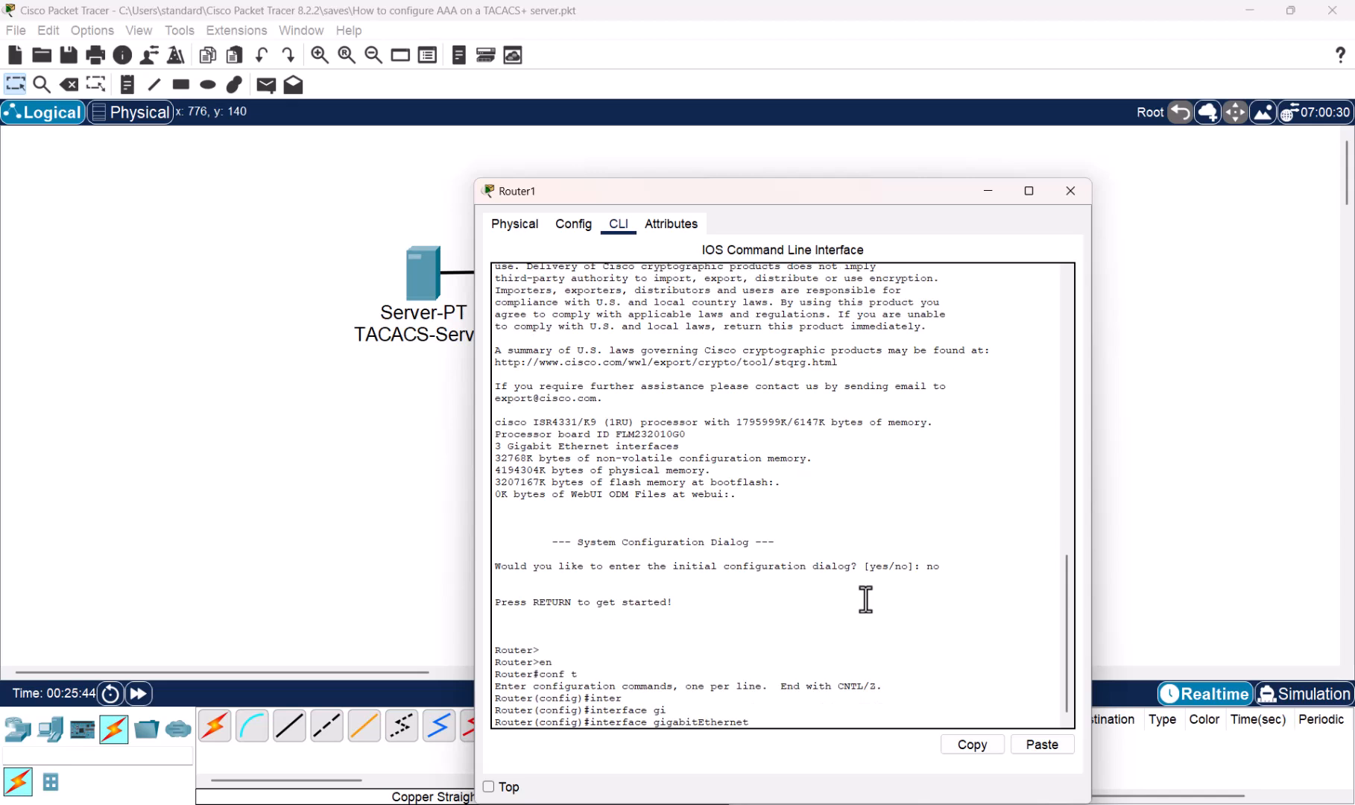
{"action": "type", "text": "0/0/0"}
{"action": "key", "text": "Return"}
{"action": "type", "text": "ip add"}
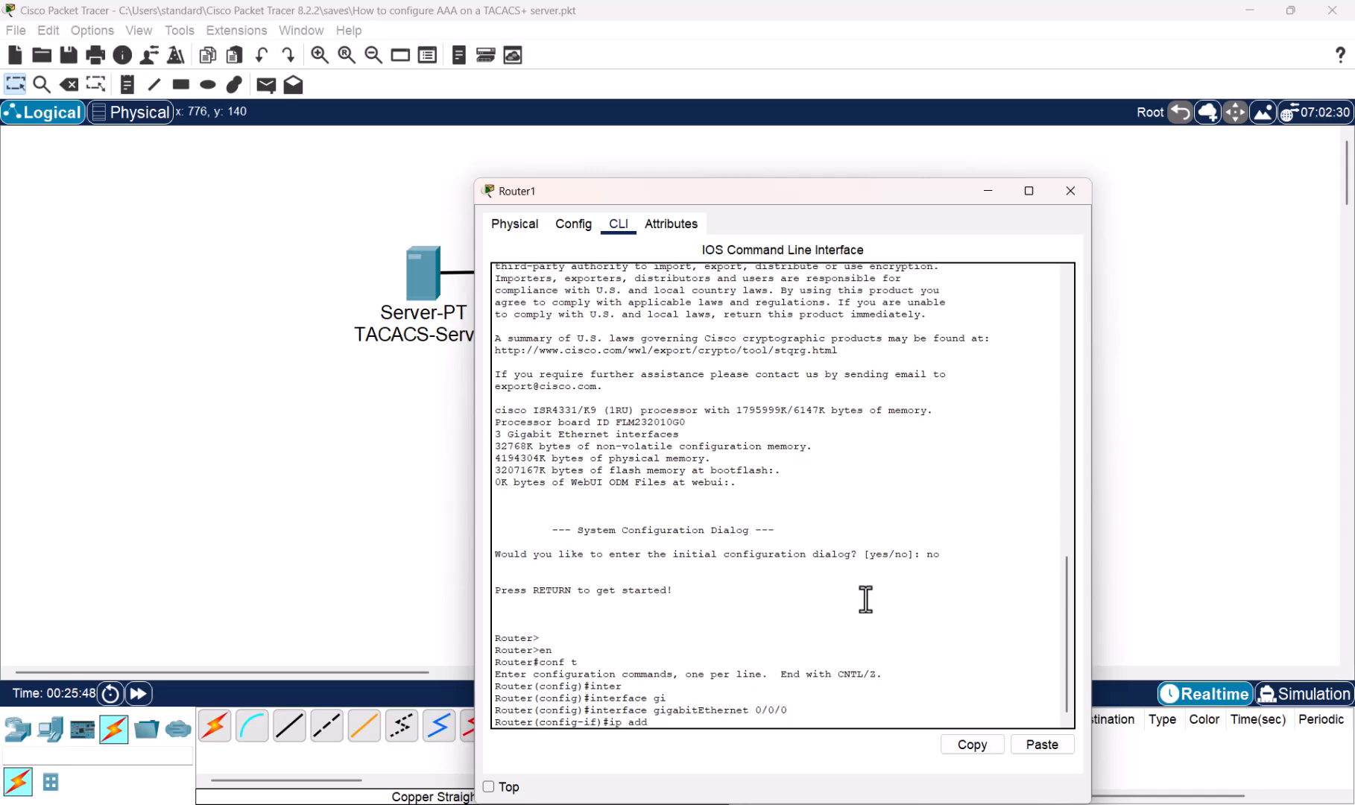
{"action": "key", "text": "Tab"}
{"action": "type", "text": "192.168.1.1 2"}
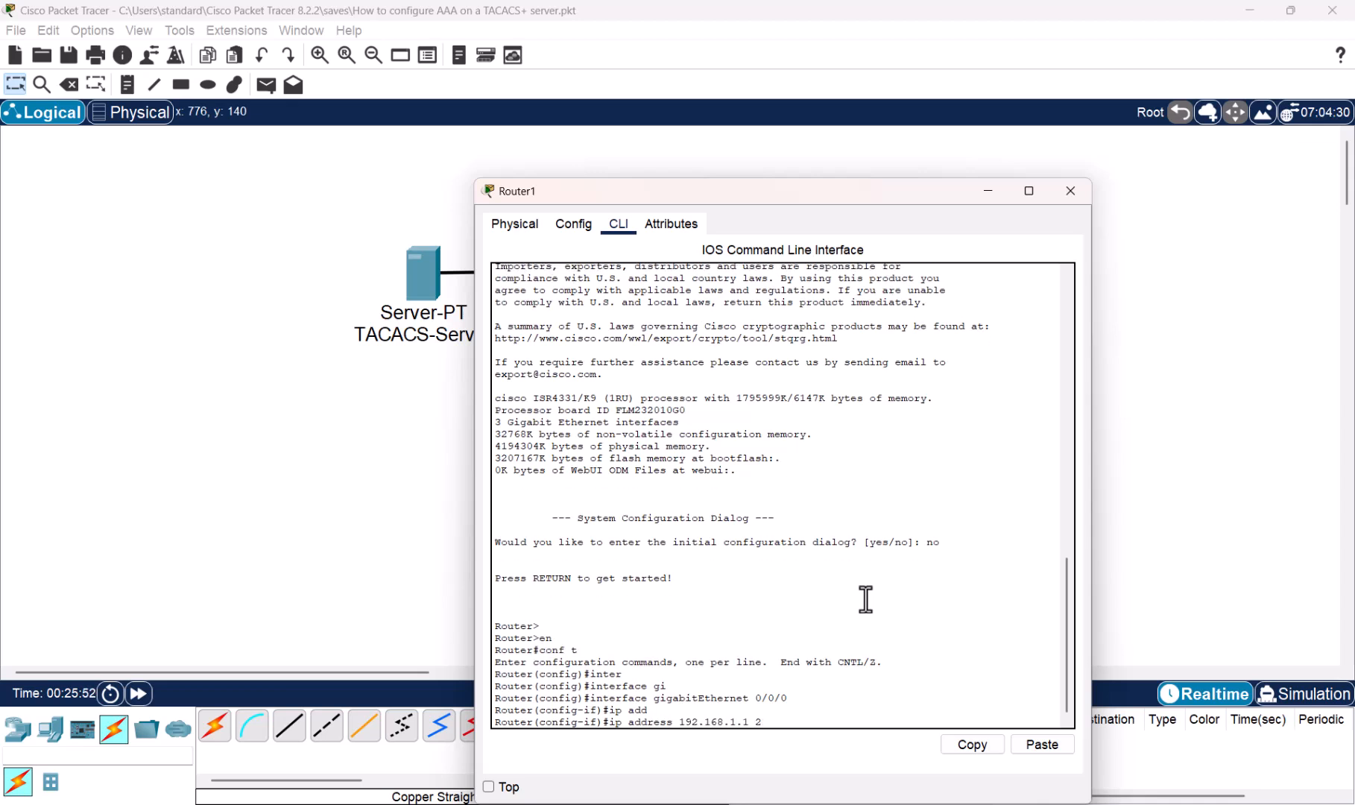
{"action": "type", "text": "55.255.255.0"}
{"action": "key", "text": "Return"}
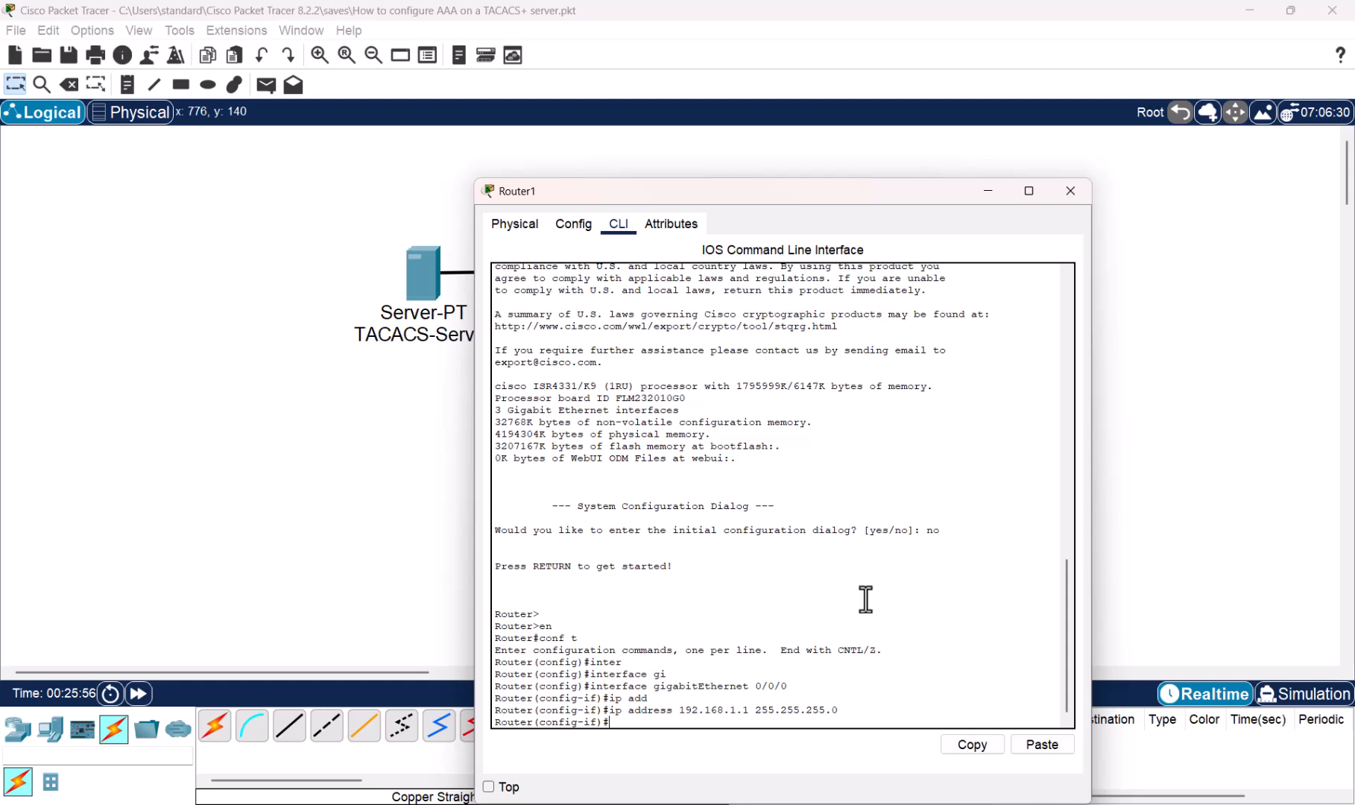
{"action": "type", "text": "no shu"}
{"action": "key", "text": "Tab"}
{"action": "key", "text": "Return"}
{"action": "key", "text": "Return"}
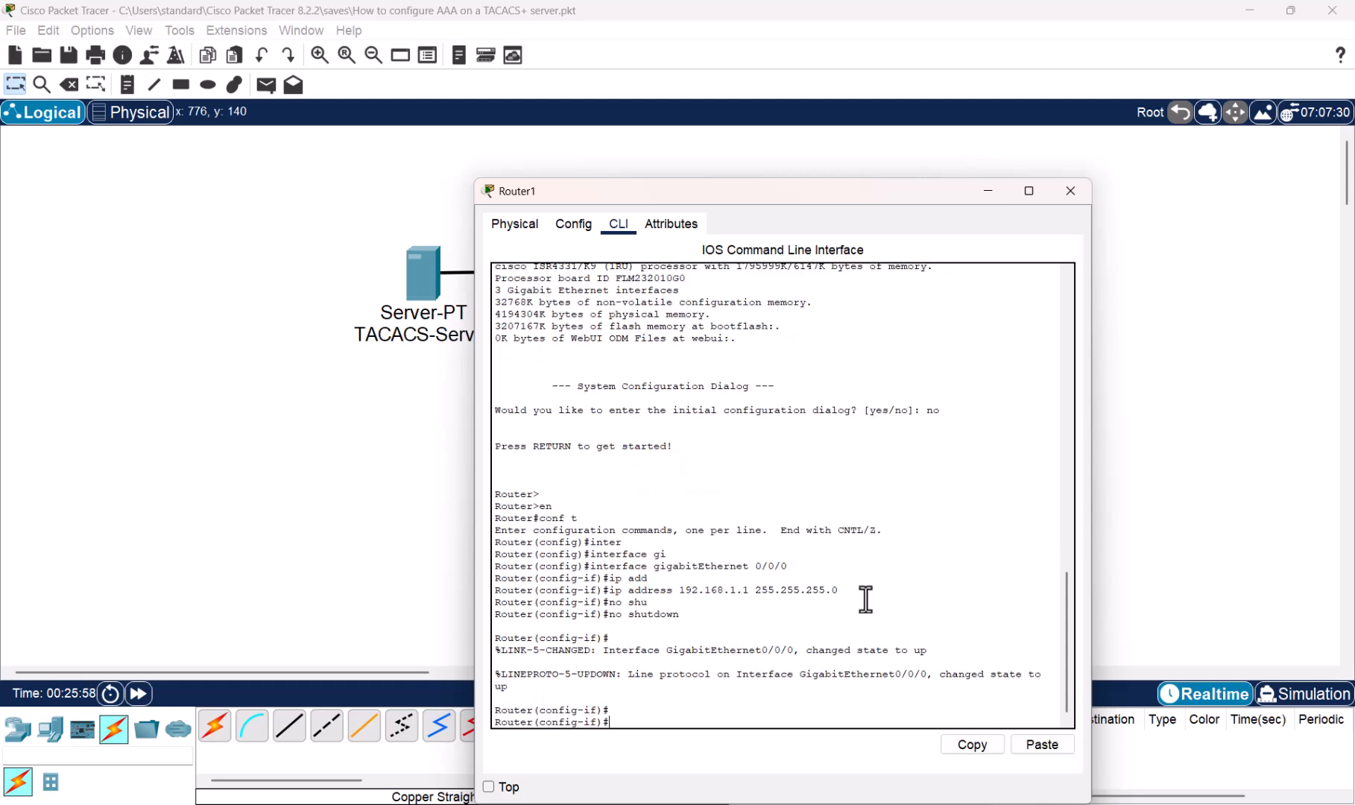
{"action": "type", "text": "exit"}
{"action": "key", "text": "Return"}
- Address GigabitEthernet0/0/1 as 172.16.1.1 255.255.255.0, enable it, and close the router window
{"action": "type", "text": "inter"}
{"action": "key", "text": "Tab"}
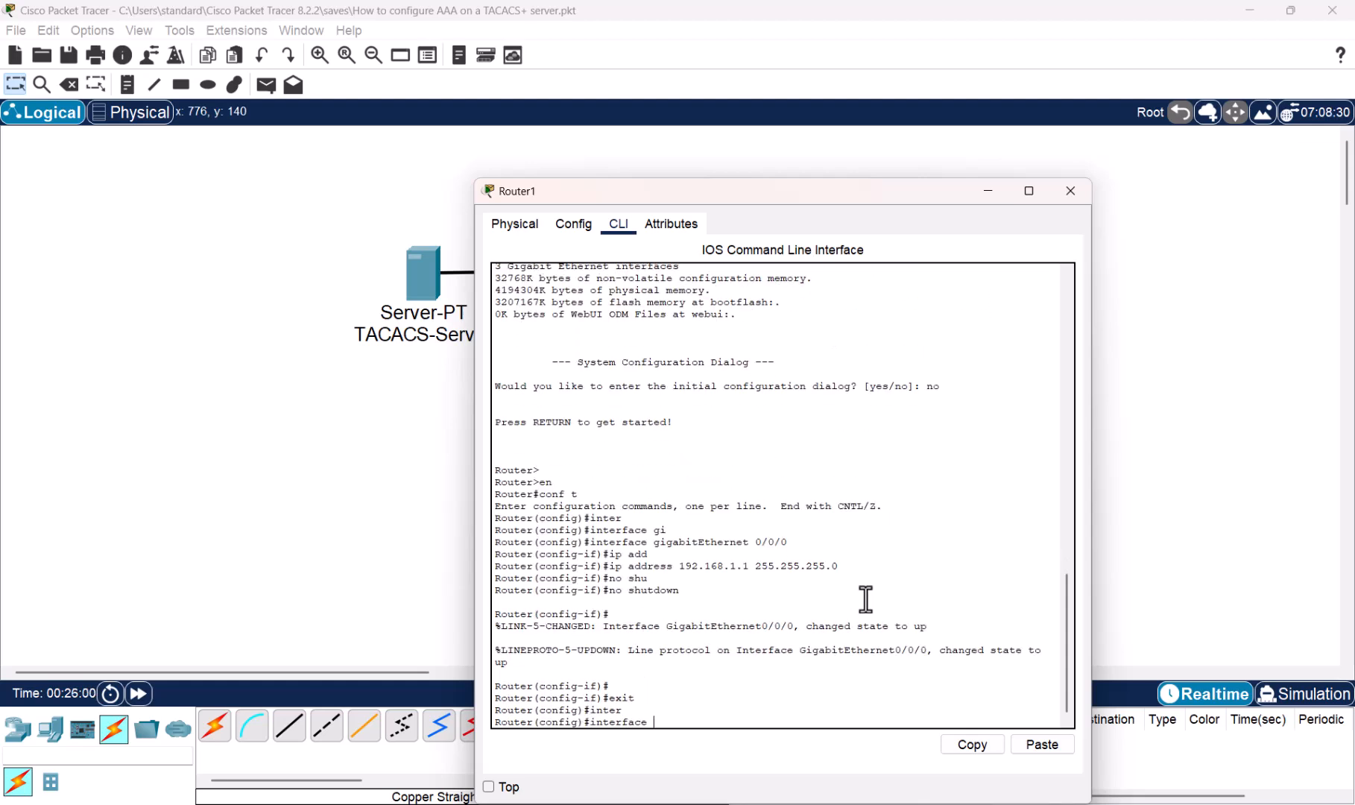
{"action": "type", "text": "gi"}
{"action": "key", "text": "Tab"}
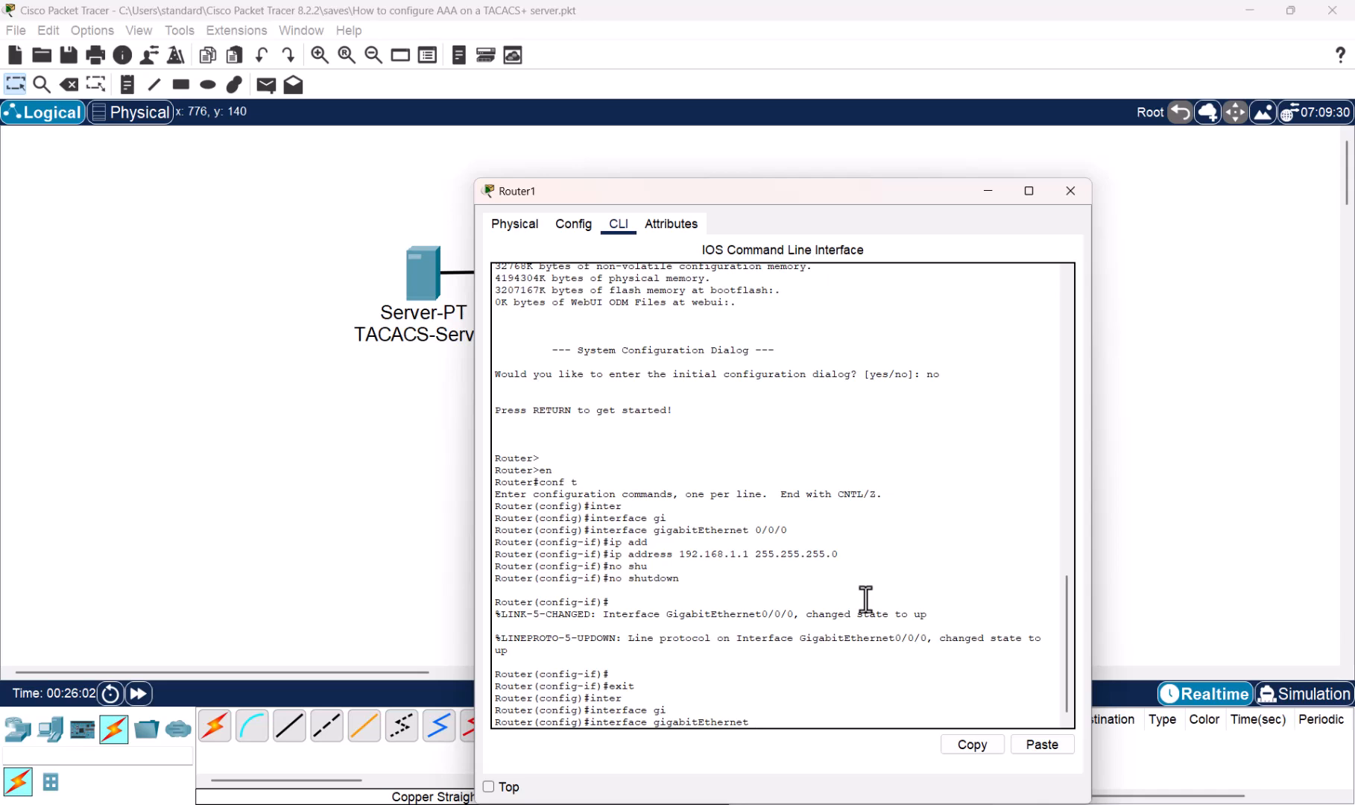
{"action": "type", "text": "0/0/1"}
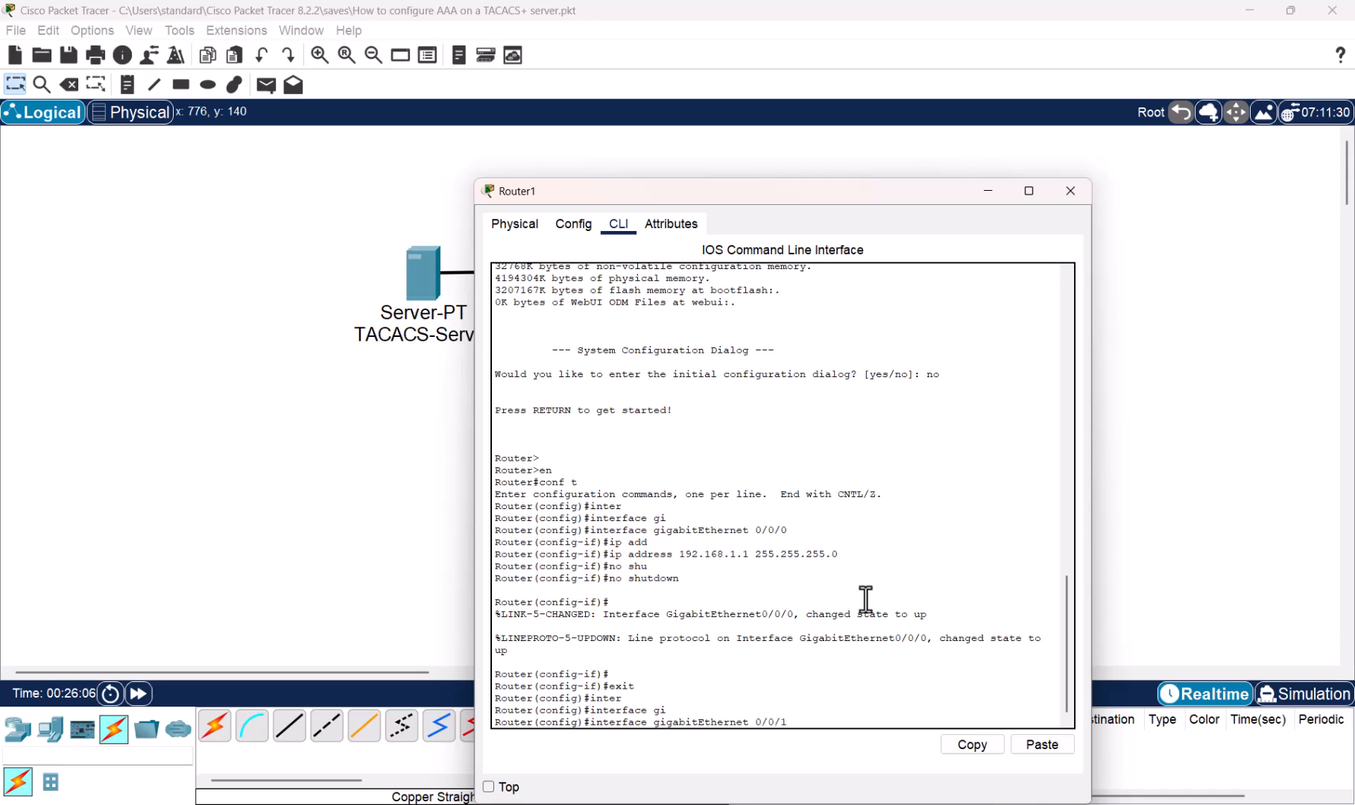
{"action": "key", "text": "Return"}
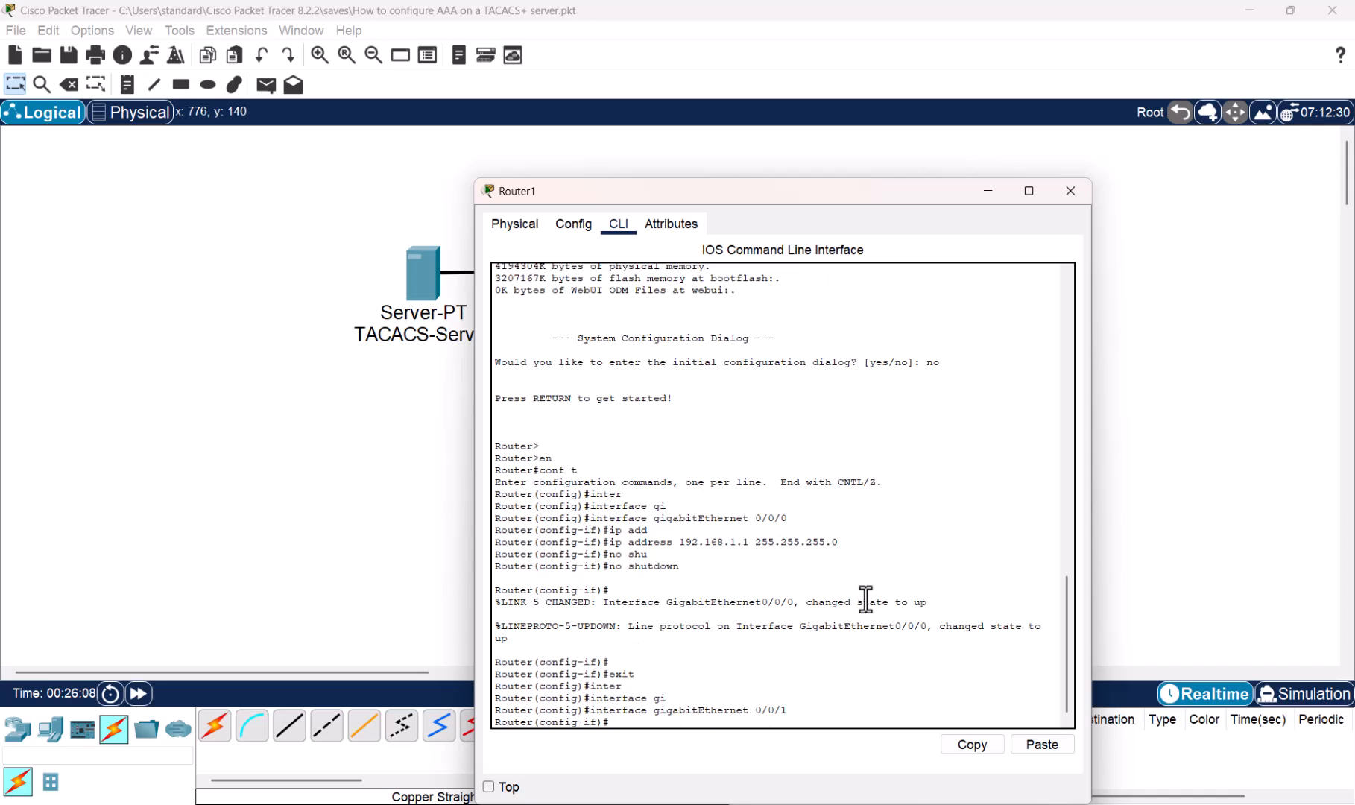
{"action": "type", "text": "ip add"}
{"action": "key", "text": "Tab"}
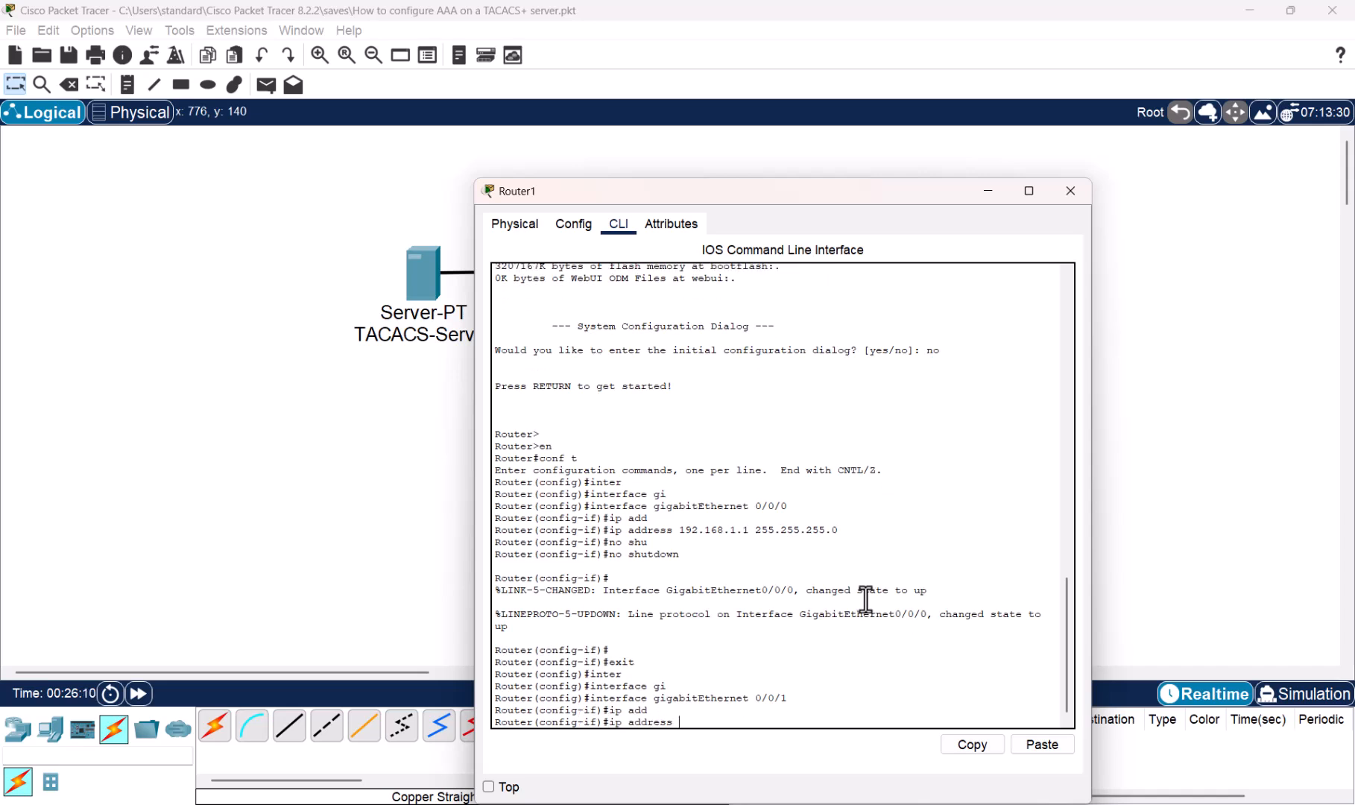
{"action": "type", "text": "172.16.1.1 255.255.255.0"}
{"action": "key", "text": "Return"}
{"action": "type", "text": "no"}
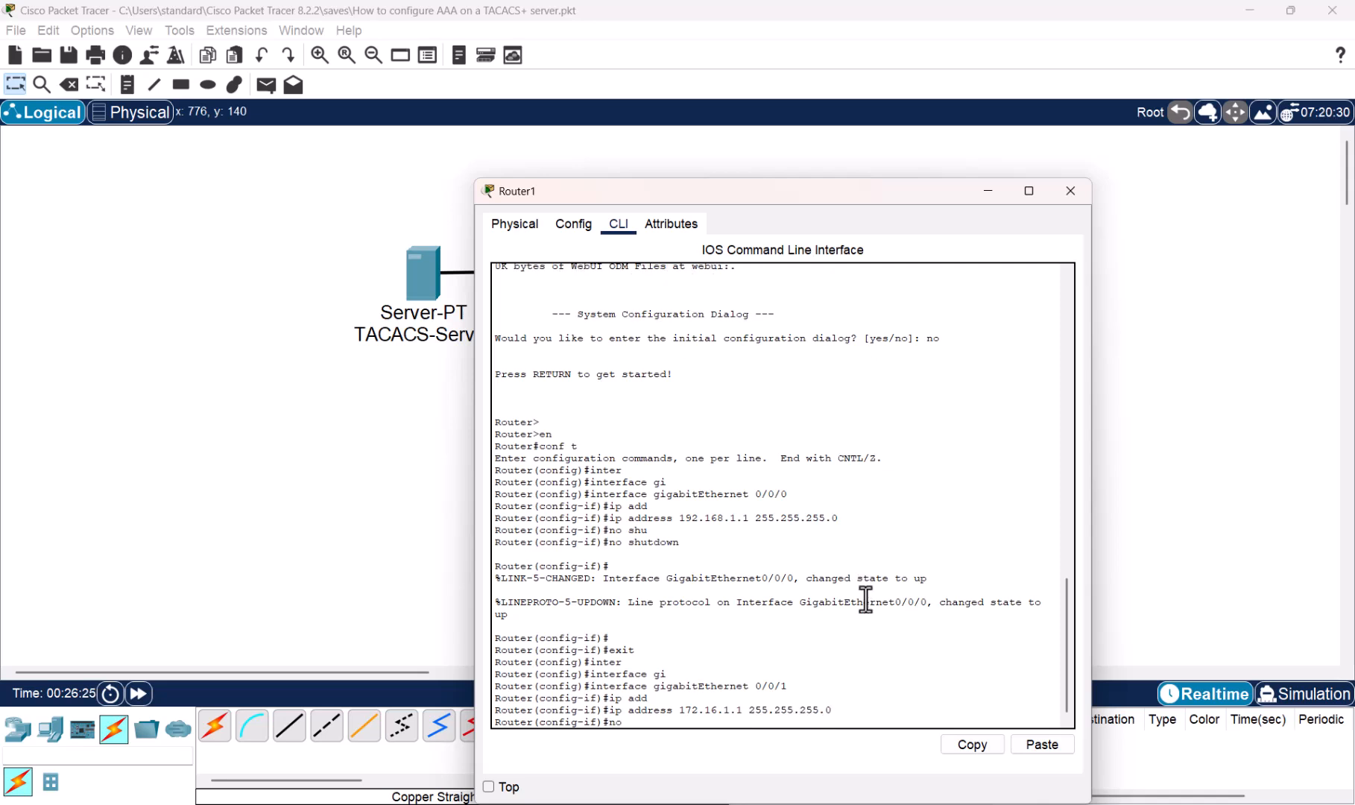
{"action": "type", "text": " shu"}
{"action": "key", "text": "Tab"}
{"action": "key", "text": "Return"}
{"action": "key", "text": "Return"}
{"action": "key", "text": "Return"}
{"action": "key", "text": "Return"}
{"action": "key", "text": "Return"}
{"action": "key", "text": "Return"}
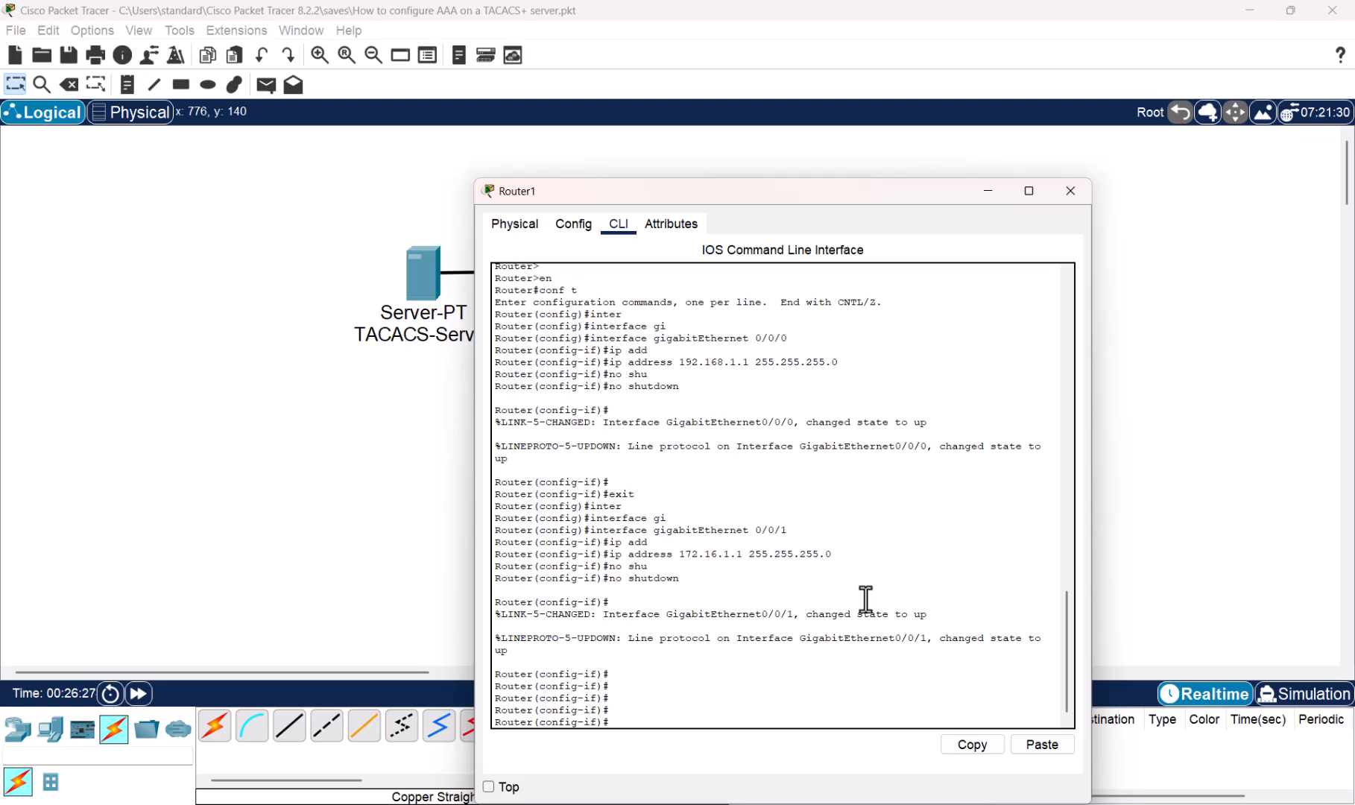
{"action": "key", "text": "alt+F4"}
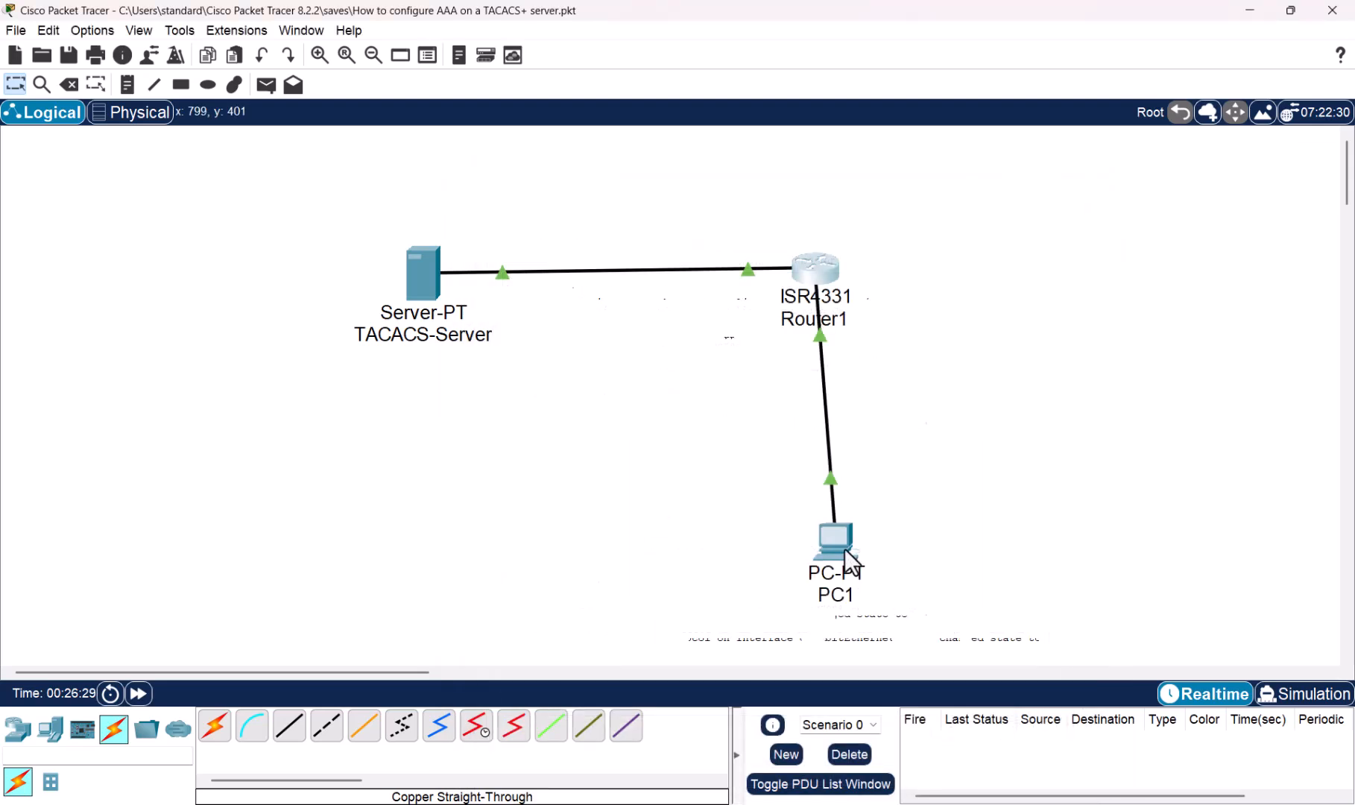
- Give PC1 the IPv4 address 172.16.1.10 with subnet mask 255.255.255.0
{"action": "double_click", "coordinate": [833, 553]}
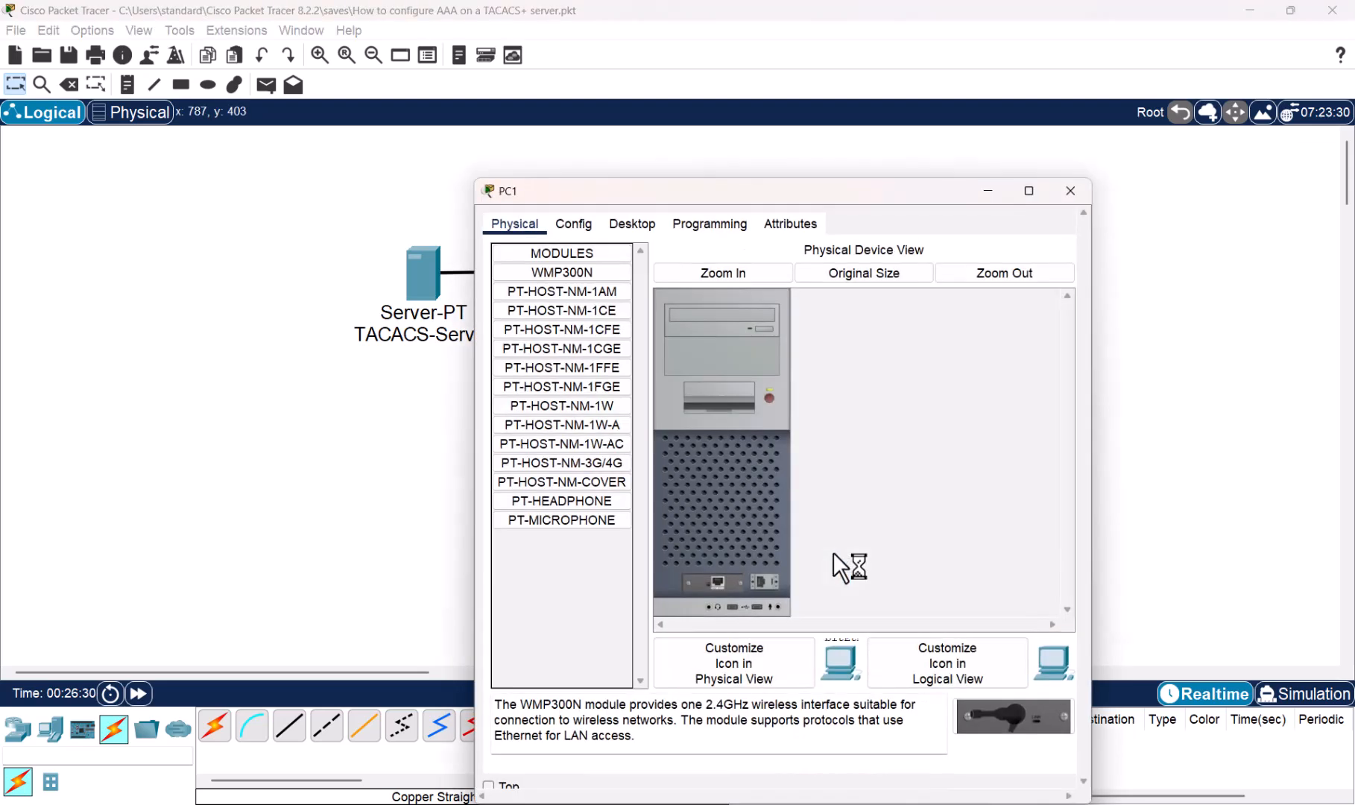
{"action": "left_click", "coordinate": [631, 227]}
{"action": "left_click", "coordinate": [552, 287]}
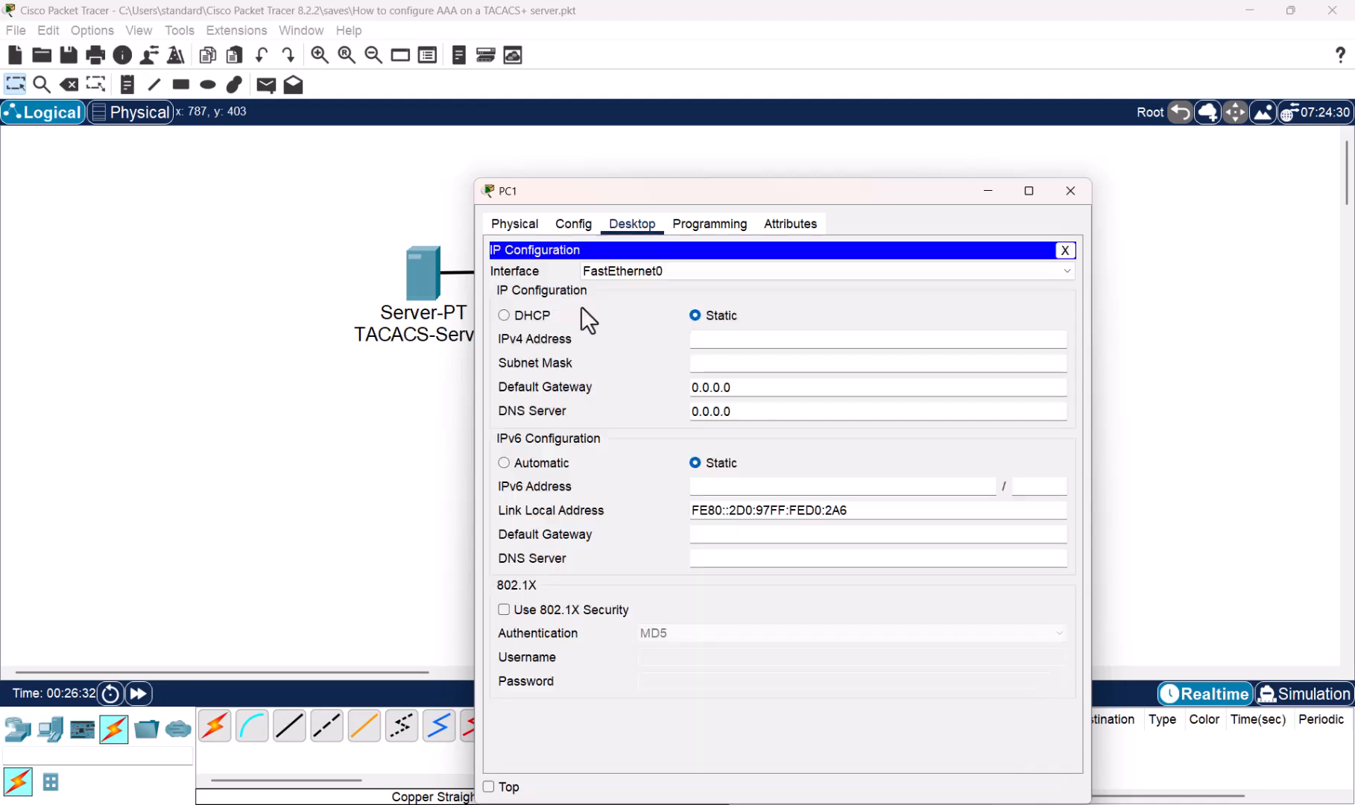
{"action": "left_click", "coordinate": [754, 339]}
{"action": "type", "text": "172.16.1.10"}
{"action": "double_click", "coordinate": [755, 339]}
{"action": "left_click", "coordinate": [747, 364]}
{"action": "left_click_drag", "start_coordinate": [738, 362], "coordinate": [787, 365]}
{"action": "type", "text": ".255.0"}
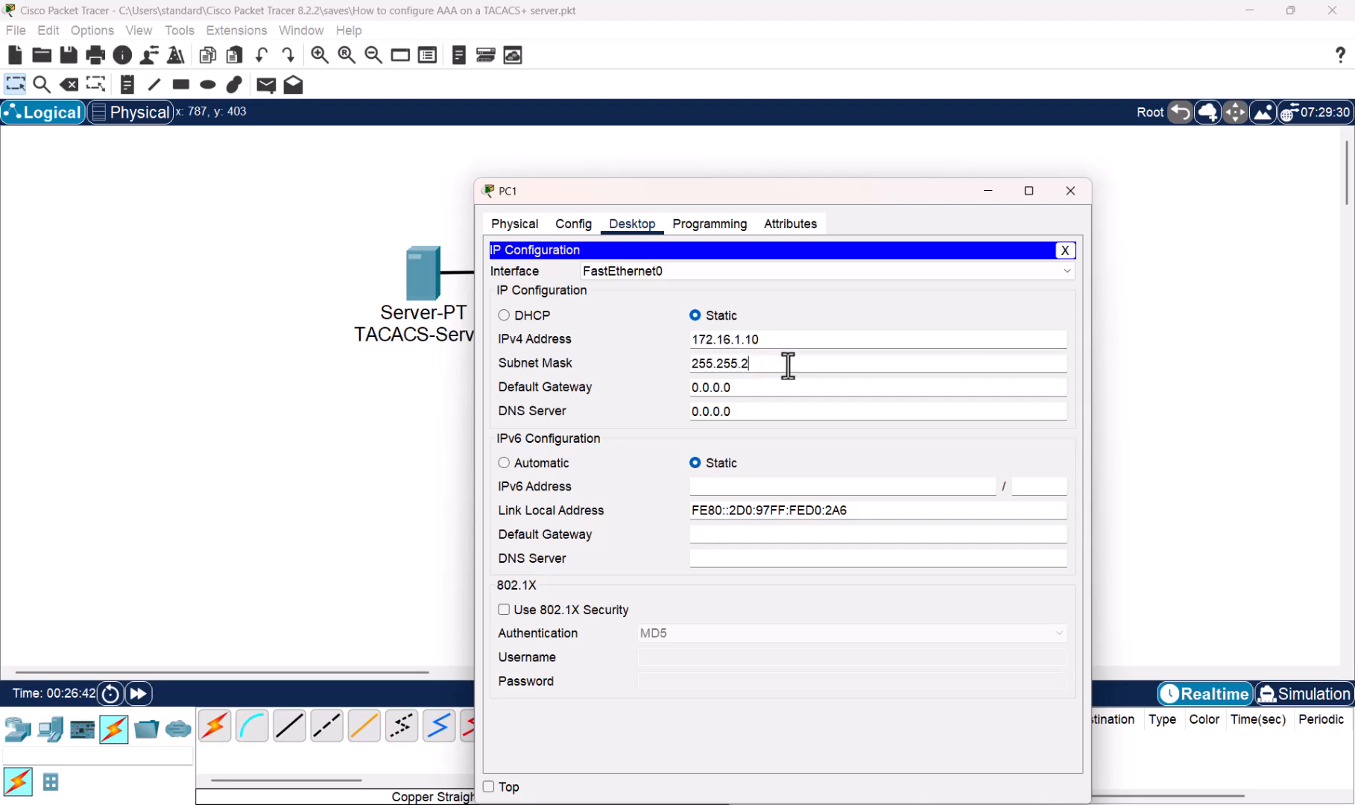
- Set PC1's default gateway to 172.16.1.1
{"action": "left_click", "coordinate": [750, 384]}
{"action": "key", "text": "ctrl+a"}
{"action": "key", "text": "BackSpace"}
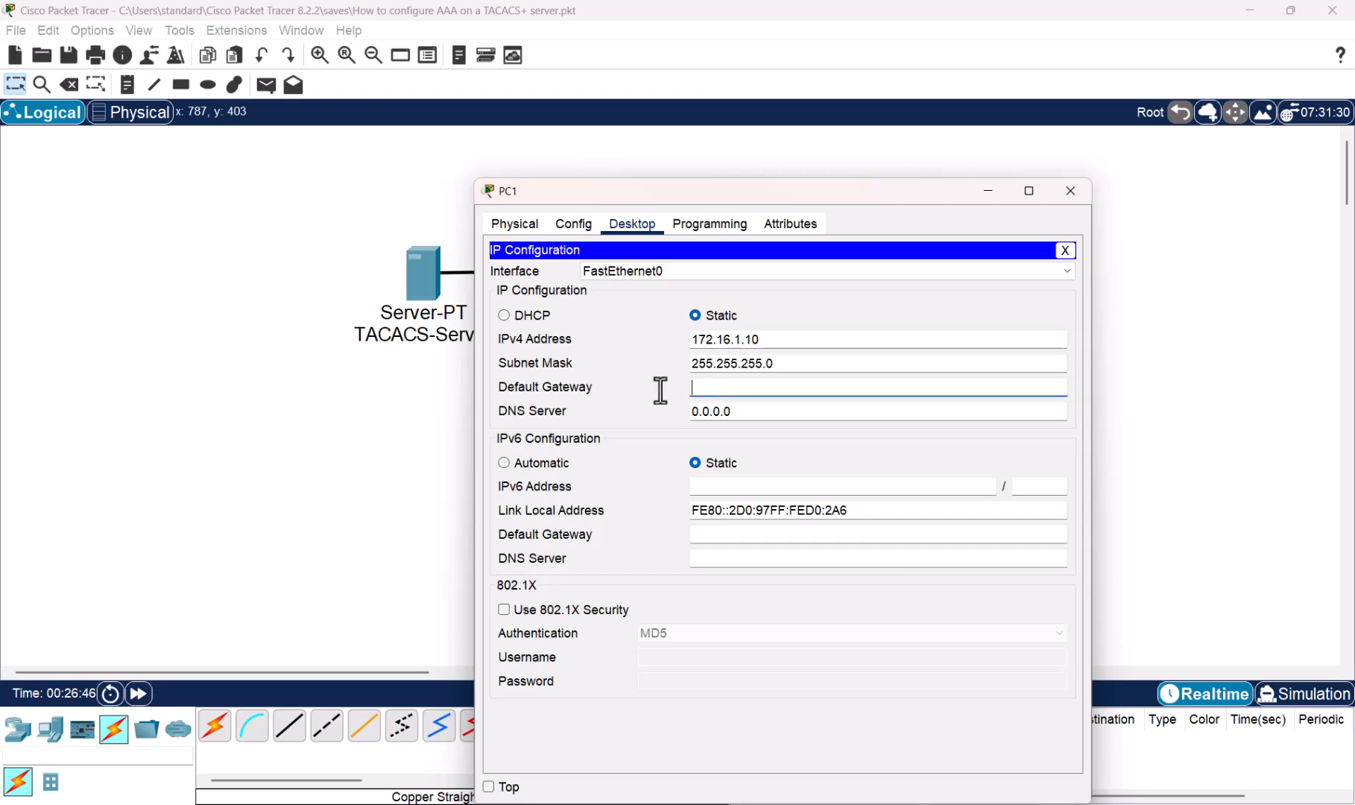
{"action": "type", "text": "172.16.1.1"}
- Save the network, then turn on TACACS-Server's AAA service using port 49
{"action": "left_click", "coordinate": [1070, 191]}
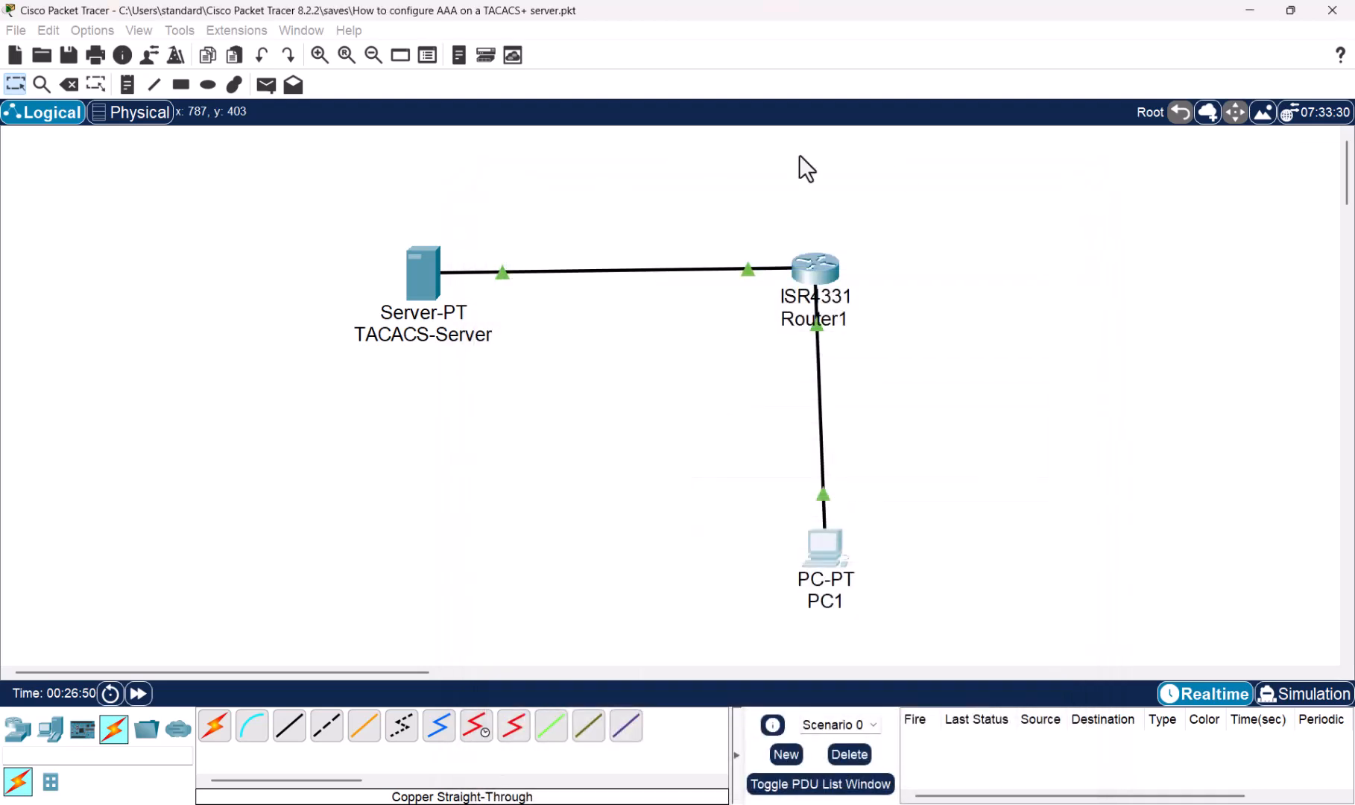
{"action": "key", "text": "ctrl+s"}
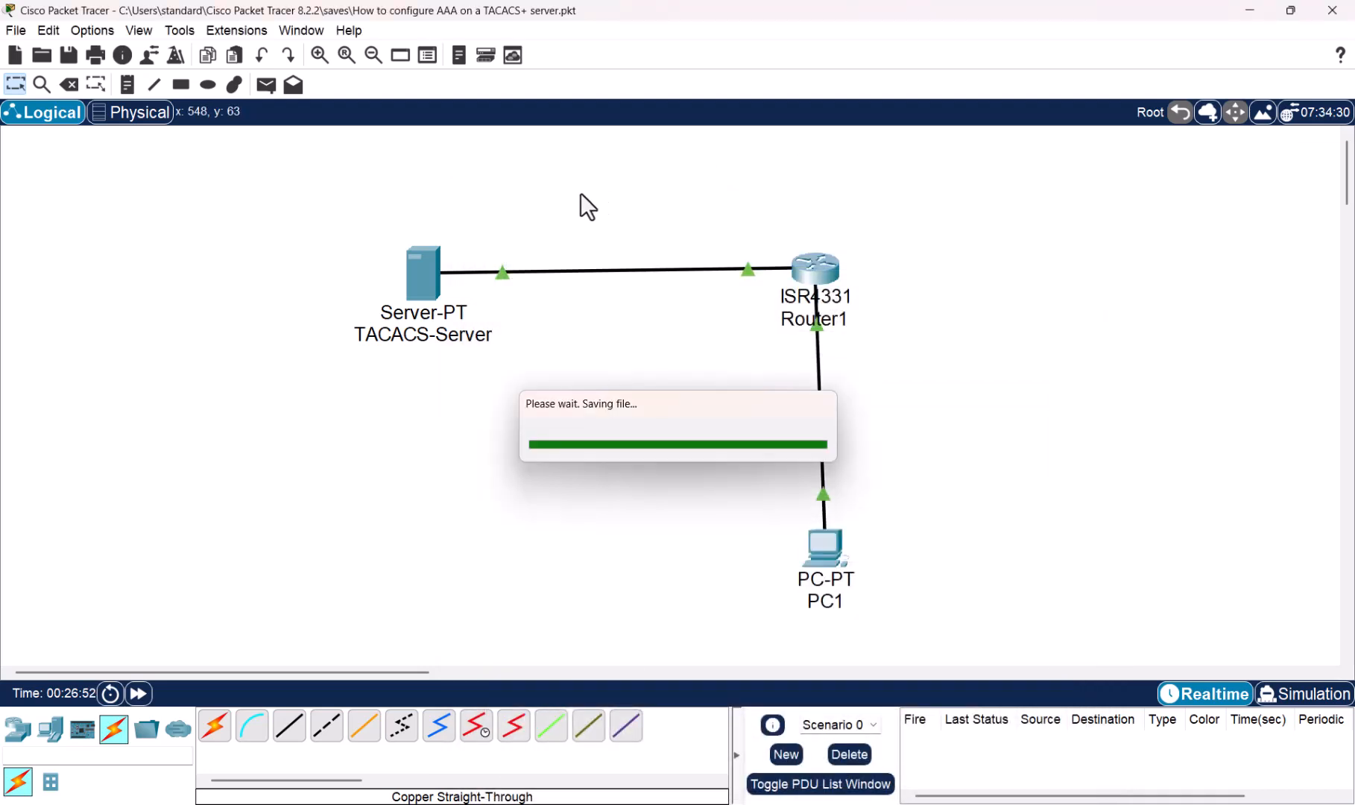
{"action": "left_click", "coordinate": [415, 276]}
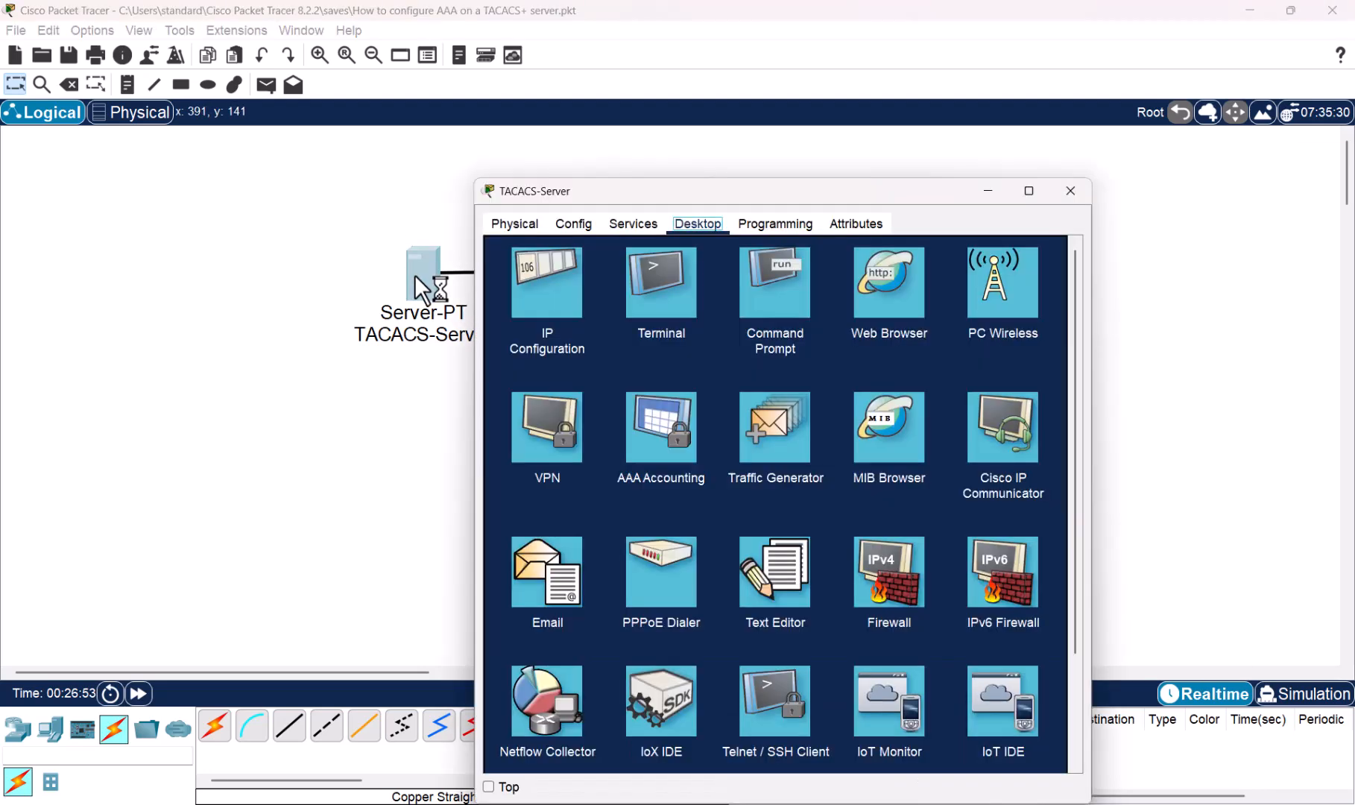
{"action": "left_click", "coordinate": [641, 225]}
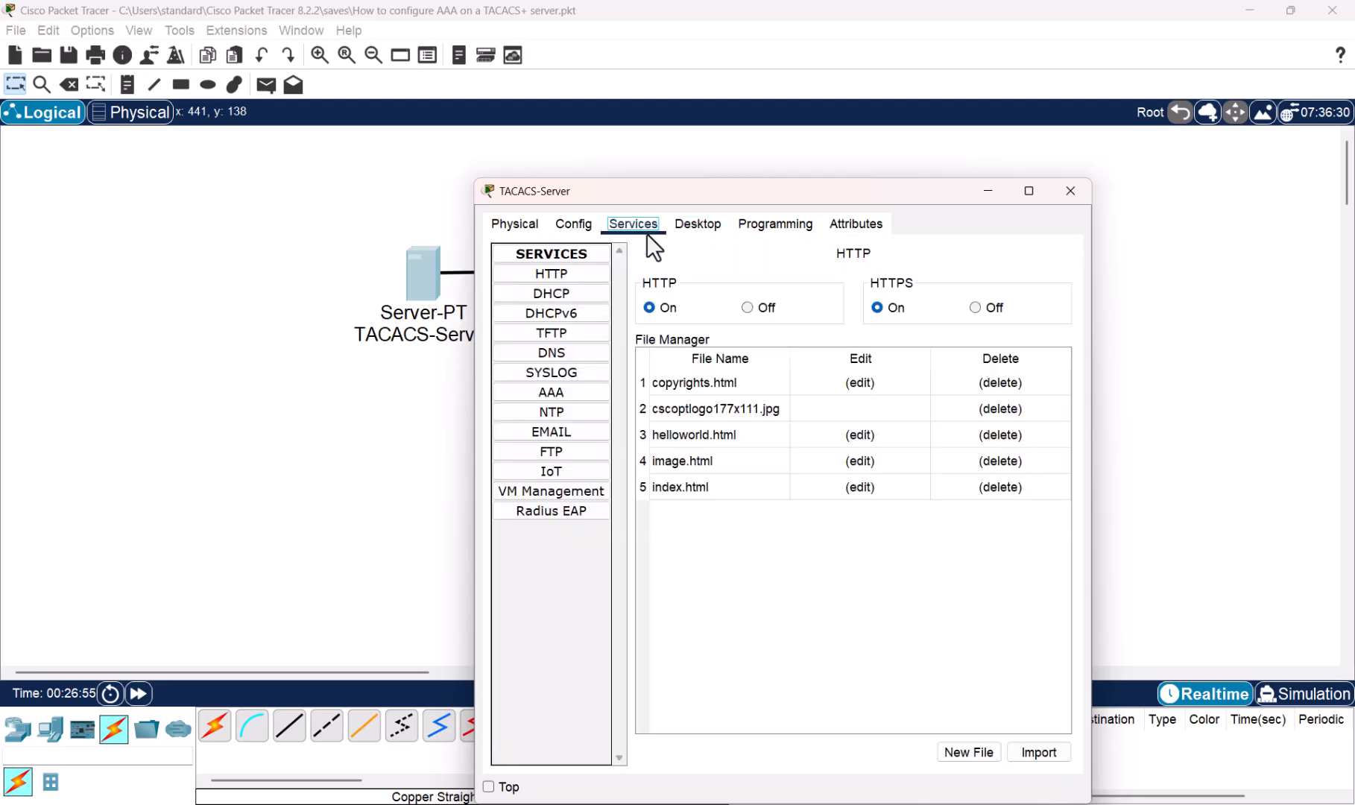
{"action": "left_click", "coordinate": [578, 390]}
{"action": "left_click", "coordinate": [738, 289]}
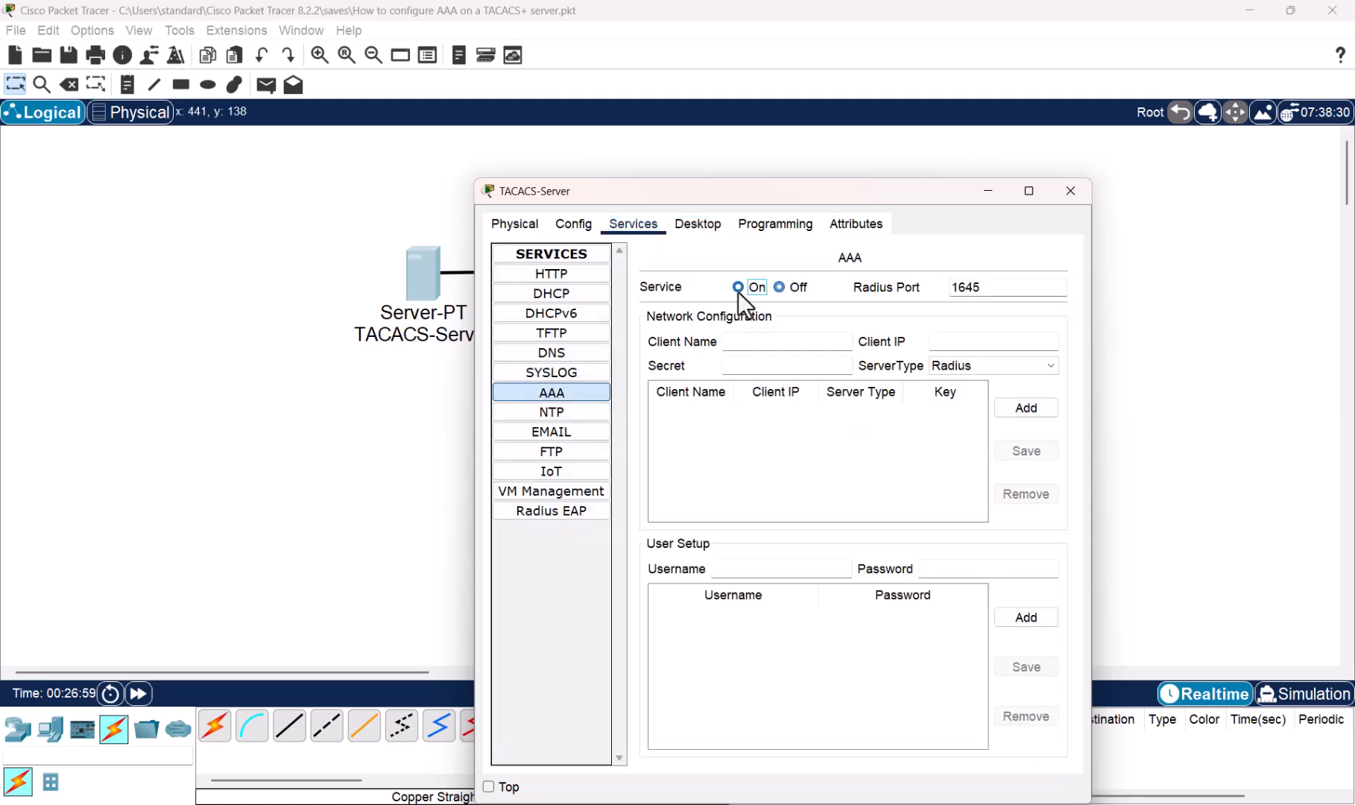
{"action": "left_click_drag", "start_coordinate": [980, 291], "coordinate": [930, 291]}
{"action": "type", "text": "49"}
- Add client ROUTER1 at 192.168.1.1, type Tacacs, with the shared secret key
{"action": "left_click", "coordinate": [781, 344]}
{"action": "key", "text": "Caps_Lock"}
{"action": "type", "text": "ROUTER"}
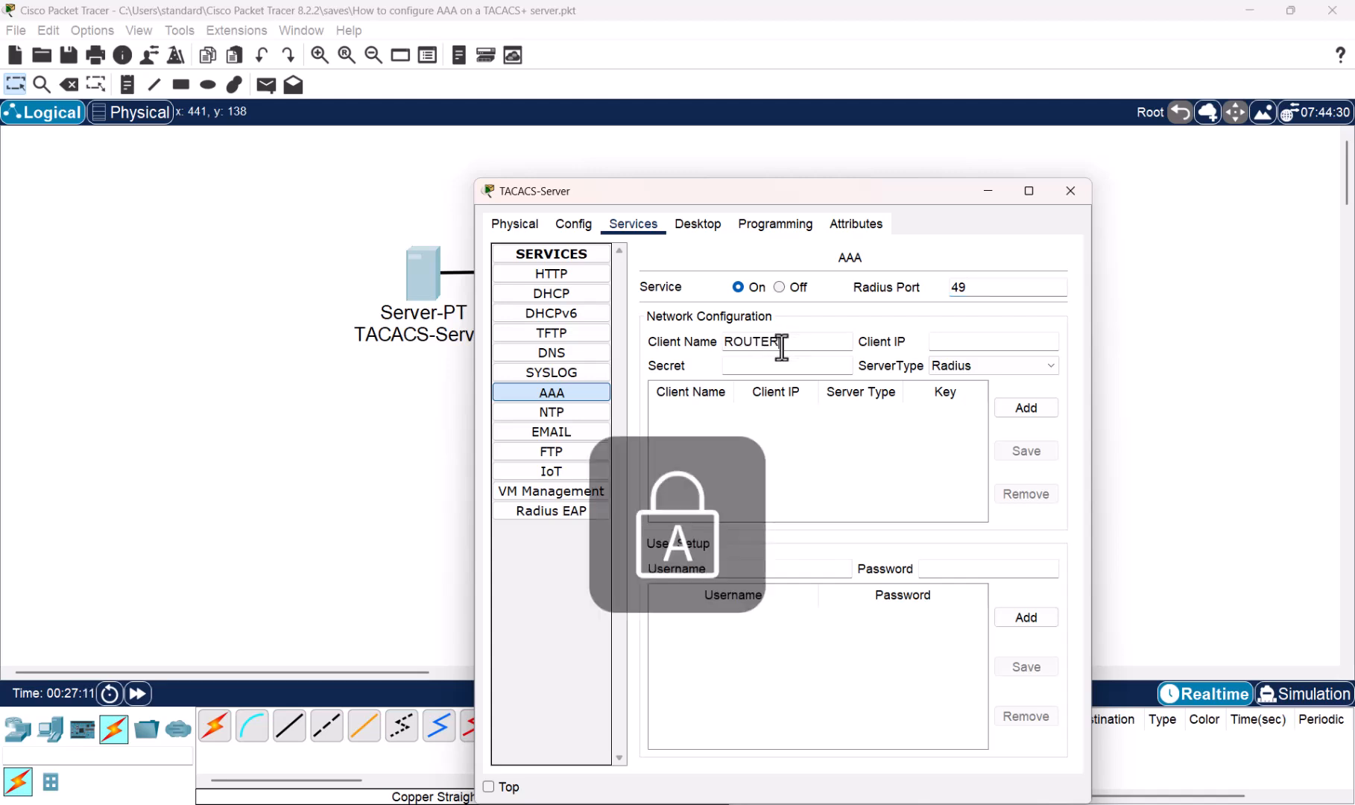
{"action": "key", "text": "Caps_Lock"}
{"action": "key", "text": "Caps_Lock"}
{"action": "key", "text": "Caps_Lock"}
{"action": "key", "text": "Tab"}
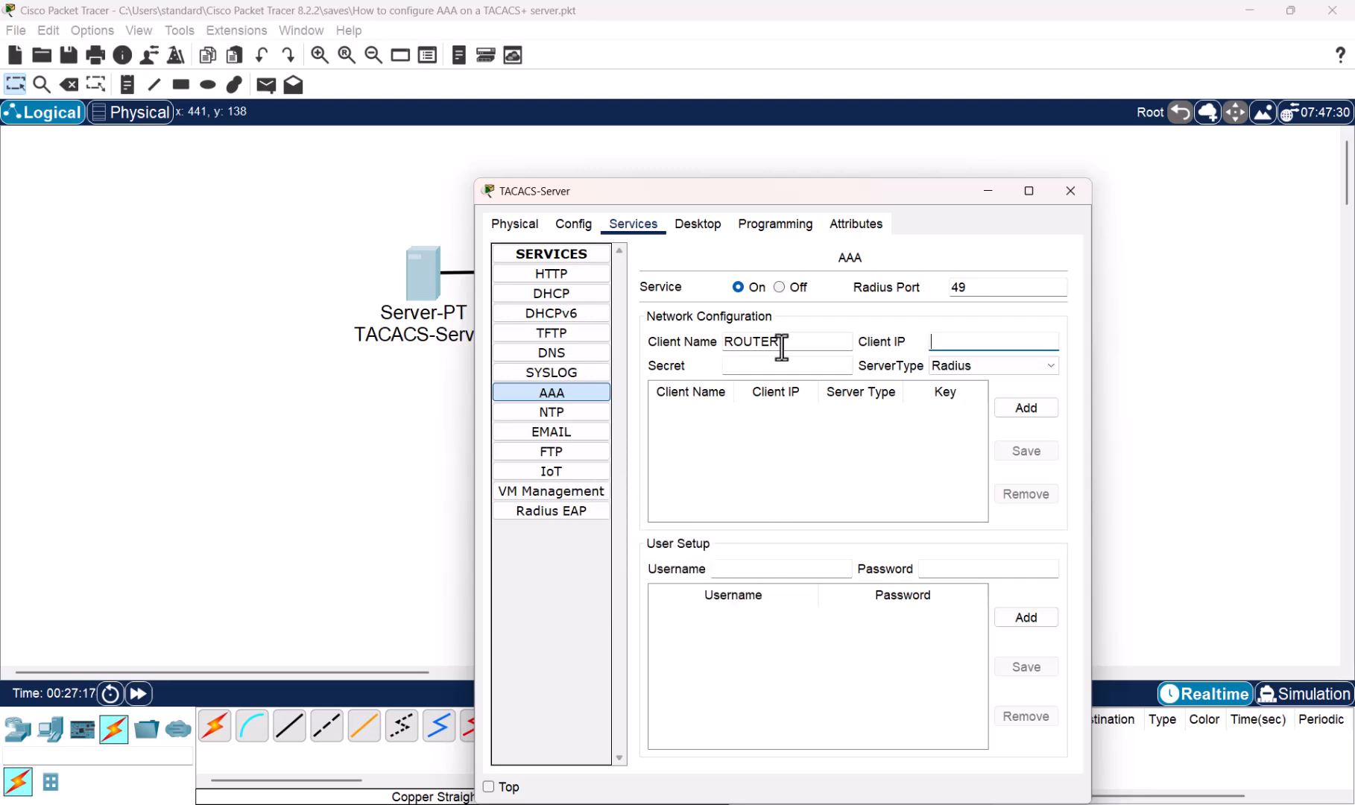
{"action": "type", "text": "192.168.1.1"}
{"action": "left_click", "coordinate": [759, 364]}
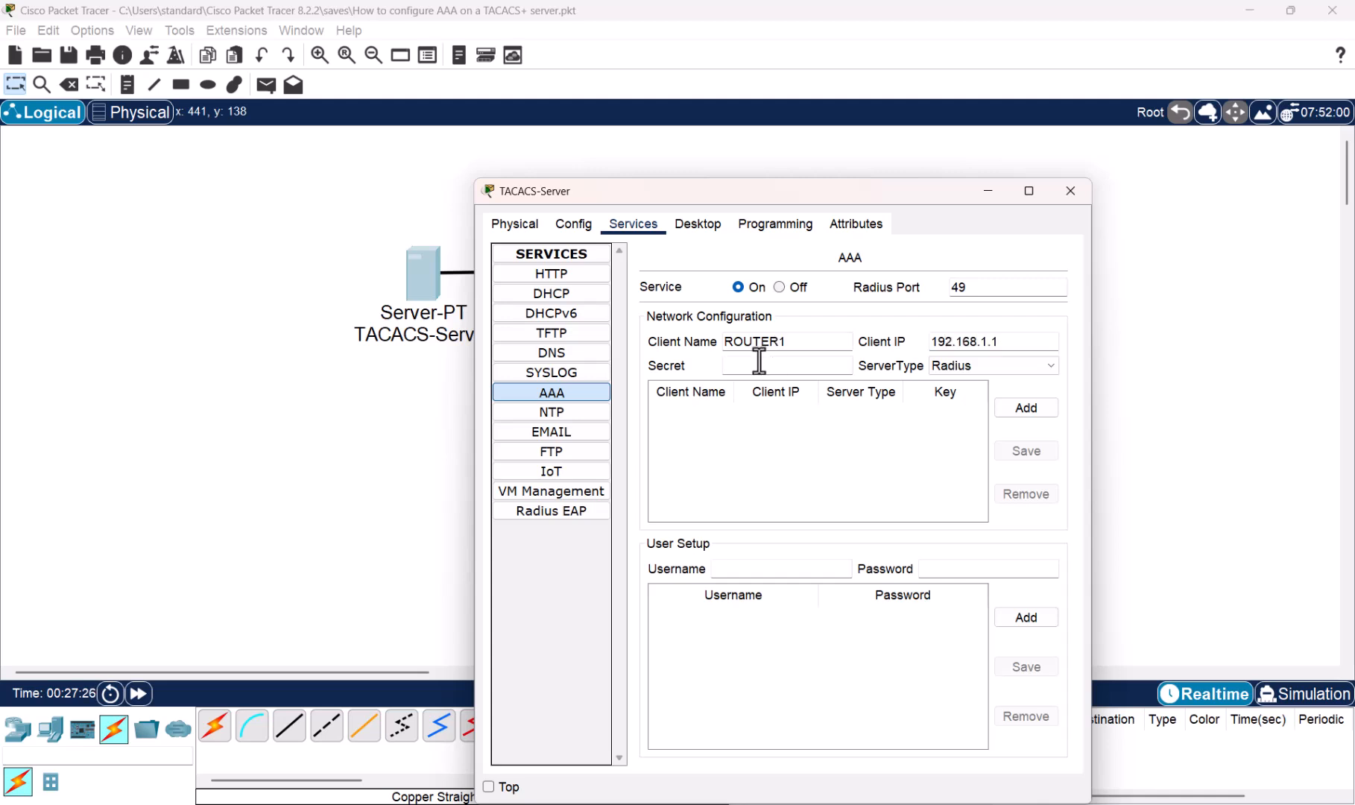
{"action": "type", "text": "secret"}
{"action": "left_click", "coordinate": [1037, 362]}
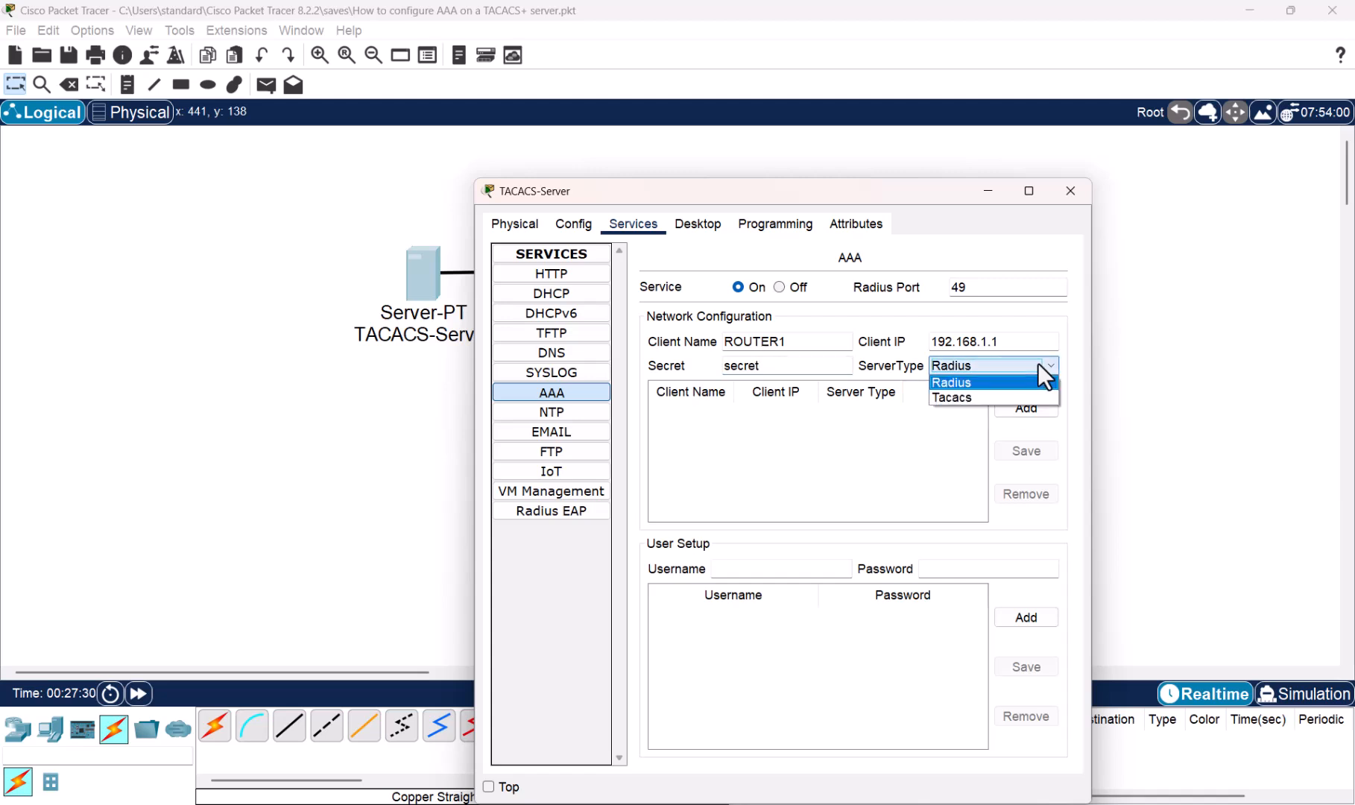
{"action": "left_click", "coordinate": [973, 398]}
{"action": "left_click", "coordinate": [1036, 412]}
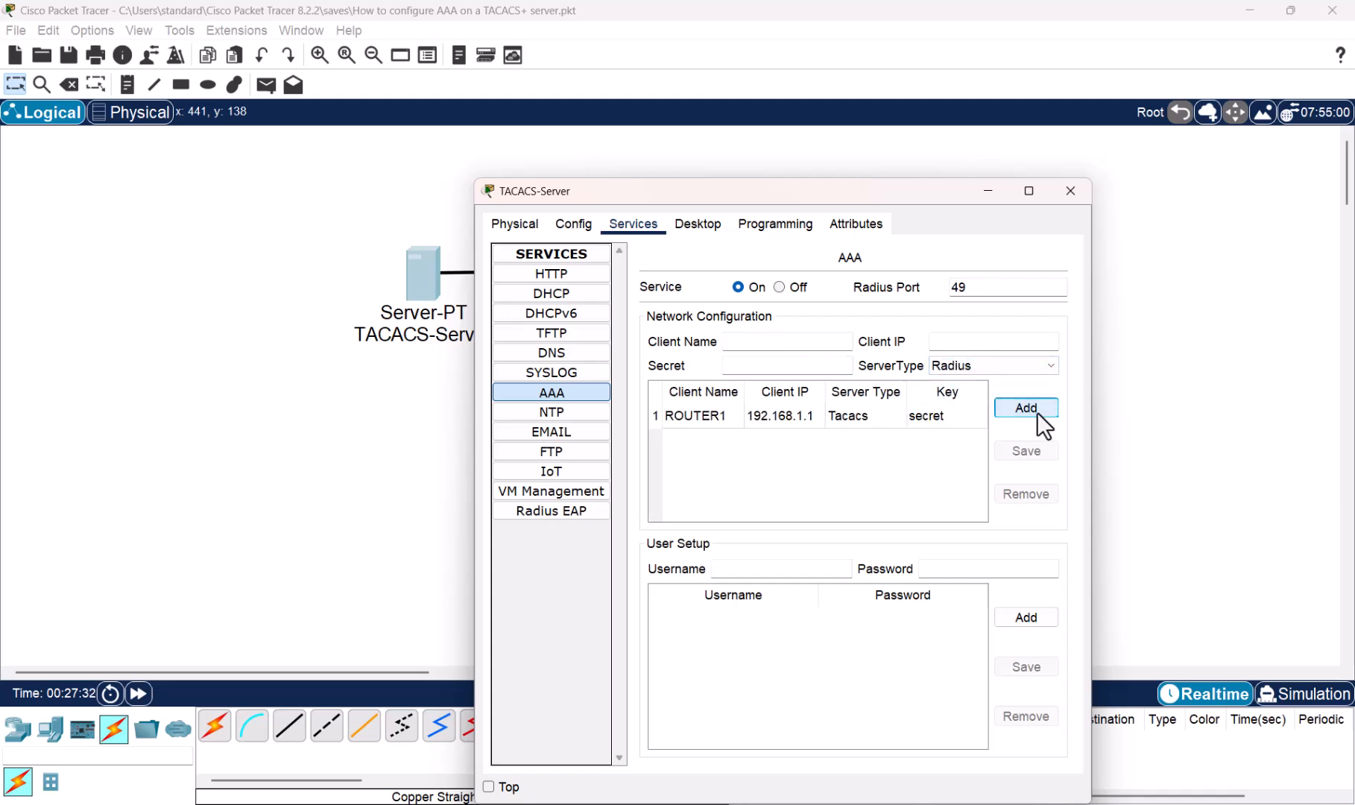
- Create user admin with its password in the AAA user list
{"action": "left_click", "coordinate": [758, 570]}
{"action": "type", "text": "admin"}
{"action": "key", "text": "Tab"}
{"action": "type", "text": "Test123"}
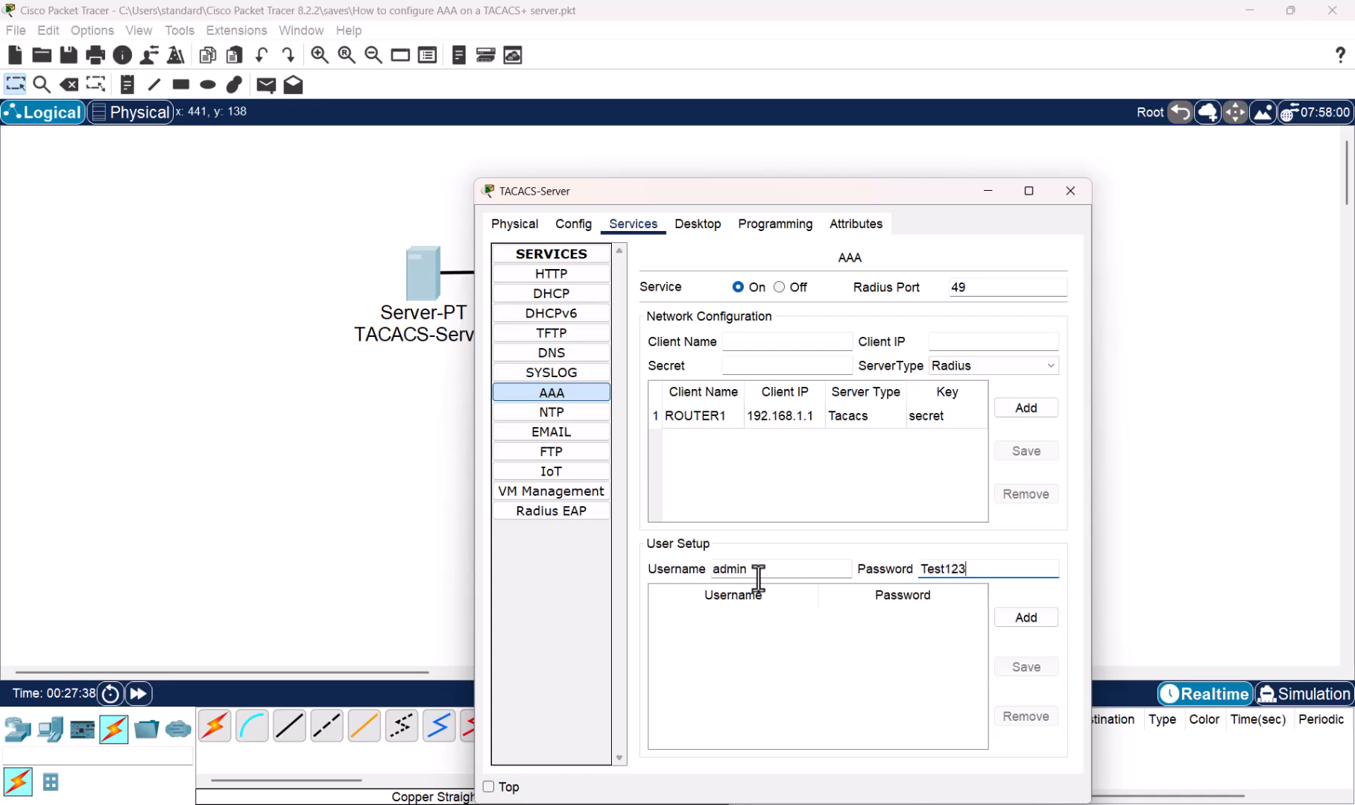
{"action": "type", "text": "4!"}
{"action": "left_click", "coordinate": [1041, 615]}
- Enable AAA on Router1 with aaa new-model
{"action": "left_click", "coordinate": [1070, 193]}
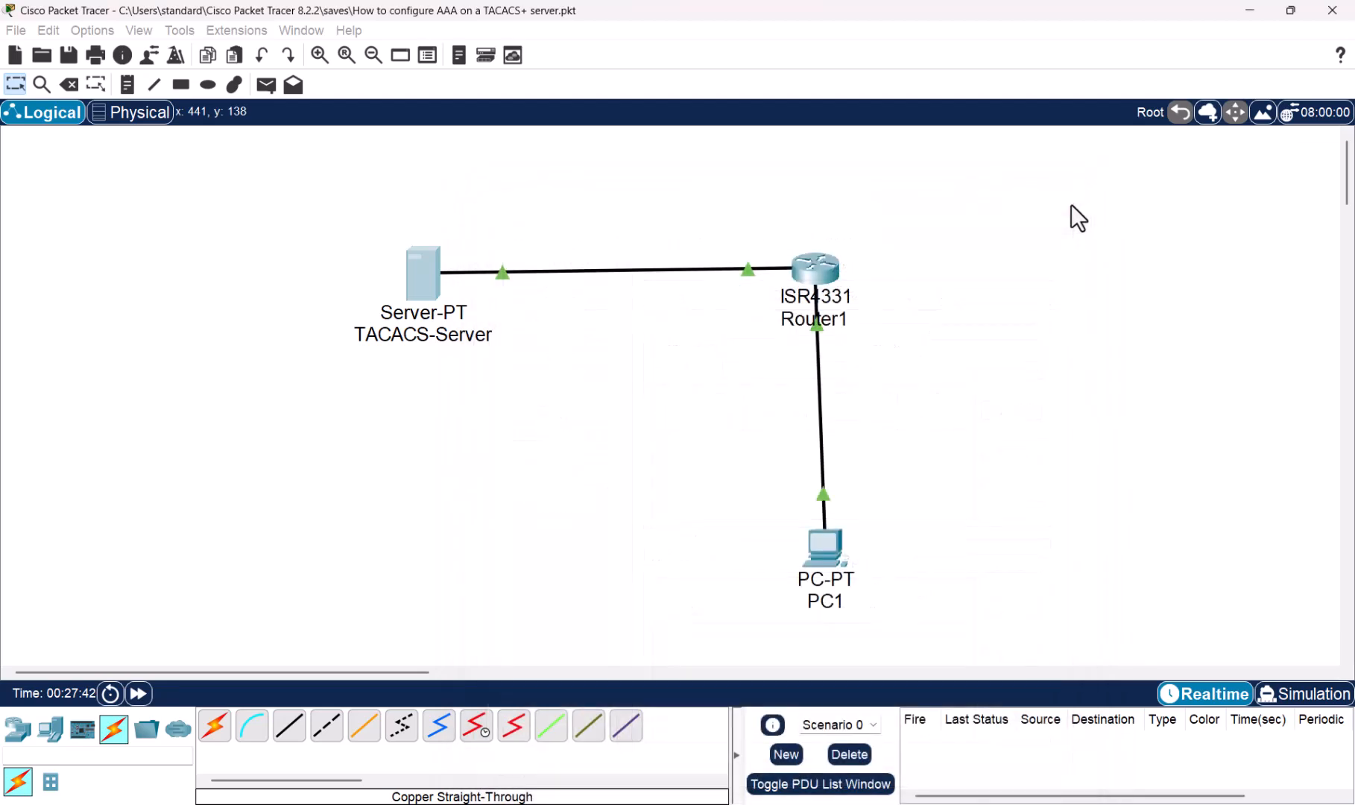
{"action": "left_click", "coordinate": [812, 295]}
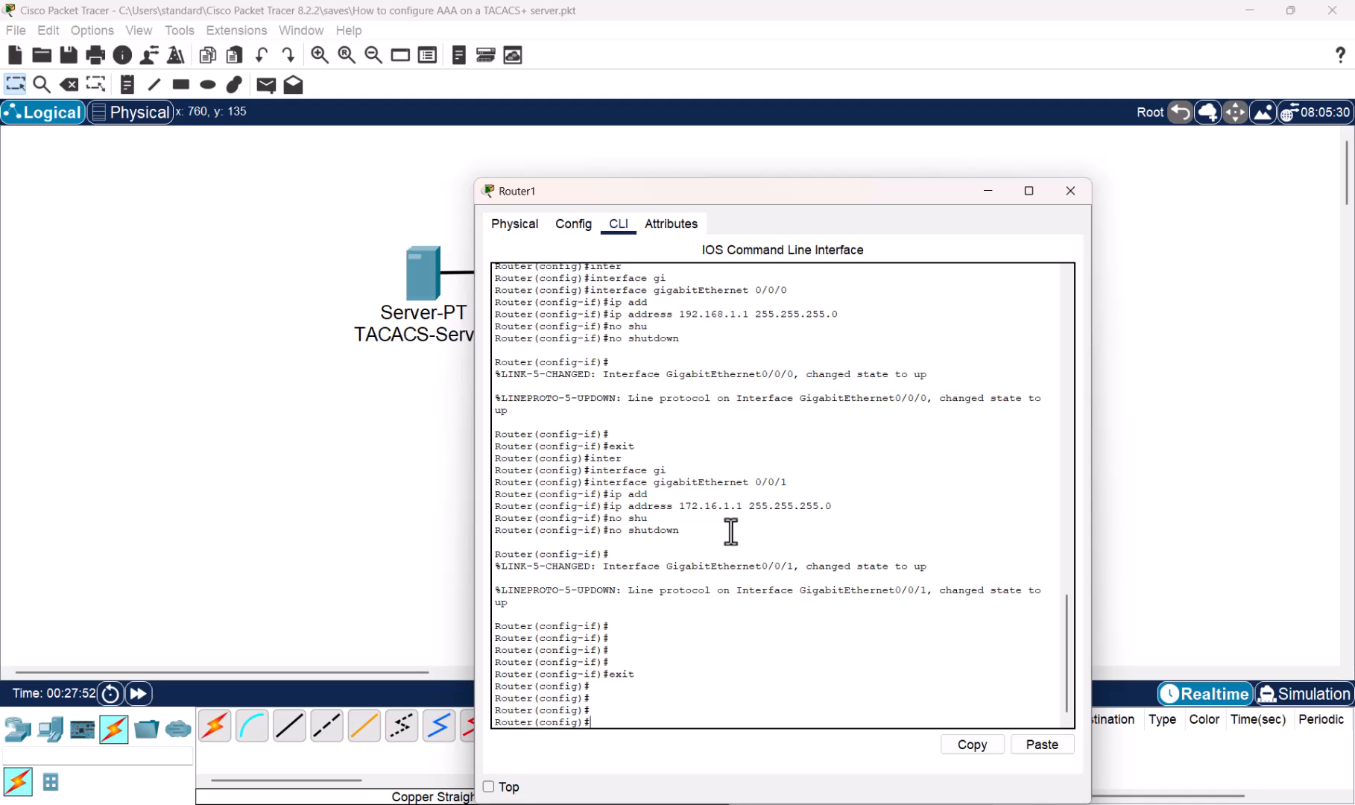
{"action": "type", "text": "aaa new"}
{"action": "key", "text": "Tab"}
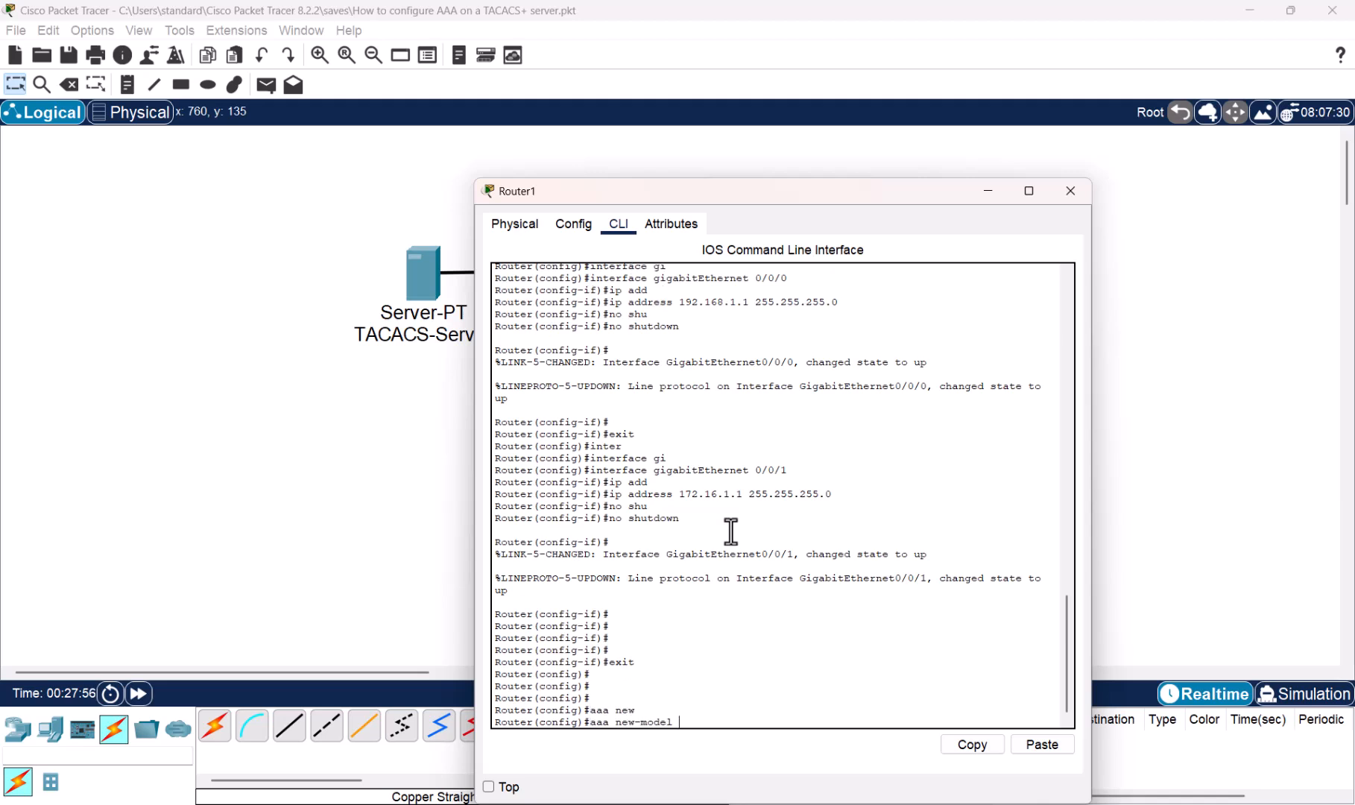
{"action": "key", "text": "Return"}
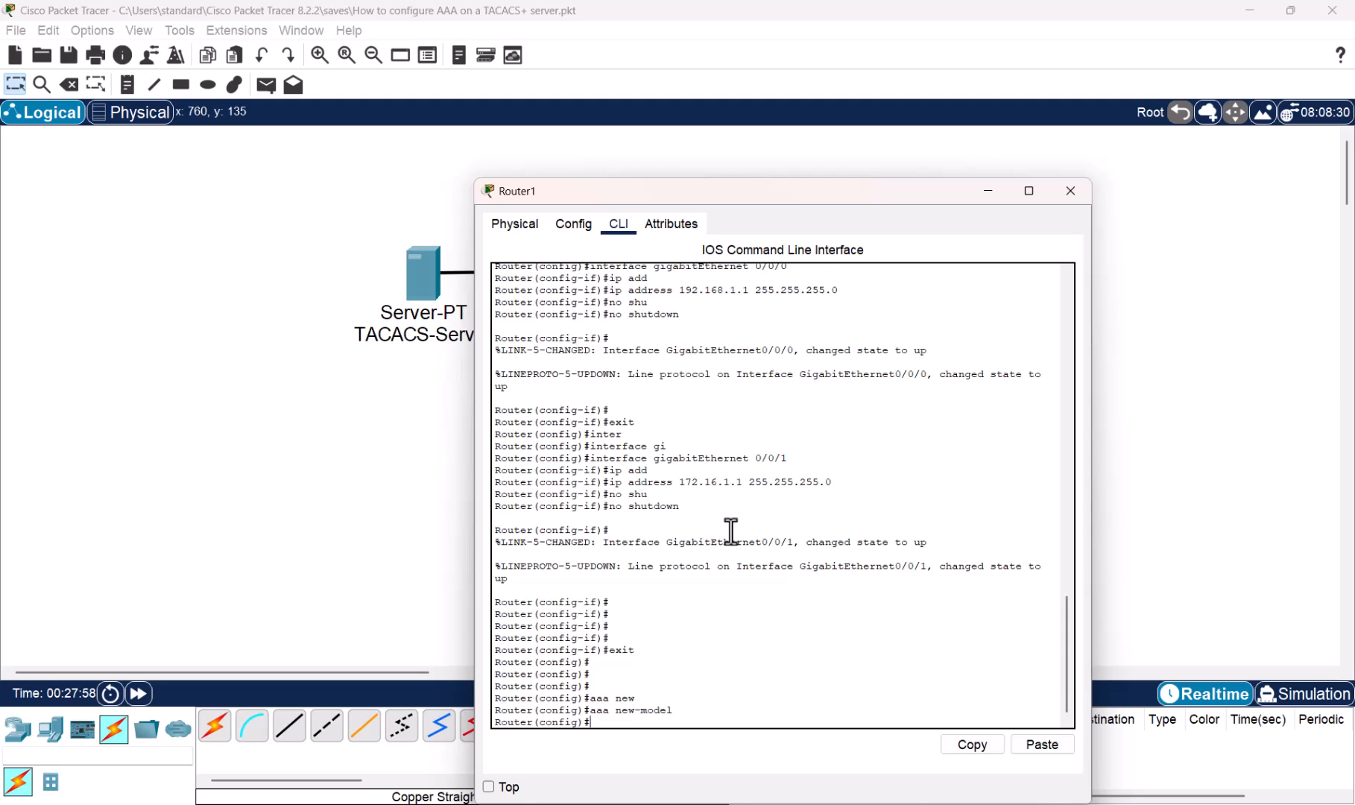
- Point Router1 to TACACS+ server host 192.168.1.2 with the shared key
{"action": "type", "text": "tac"}
{"action": "key", "text": "Tab"}
{"action": "type", "text": "?"}
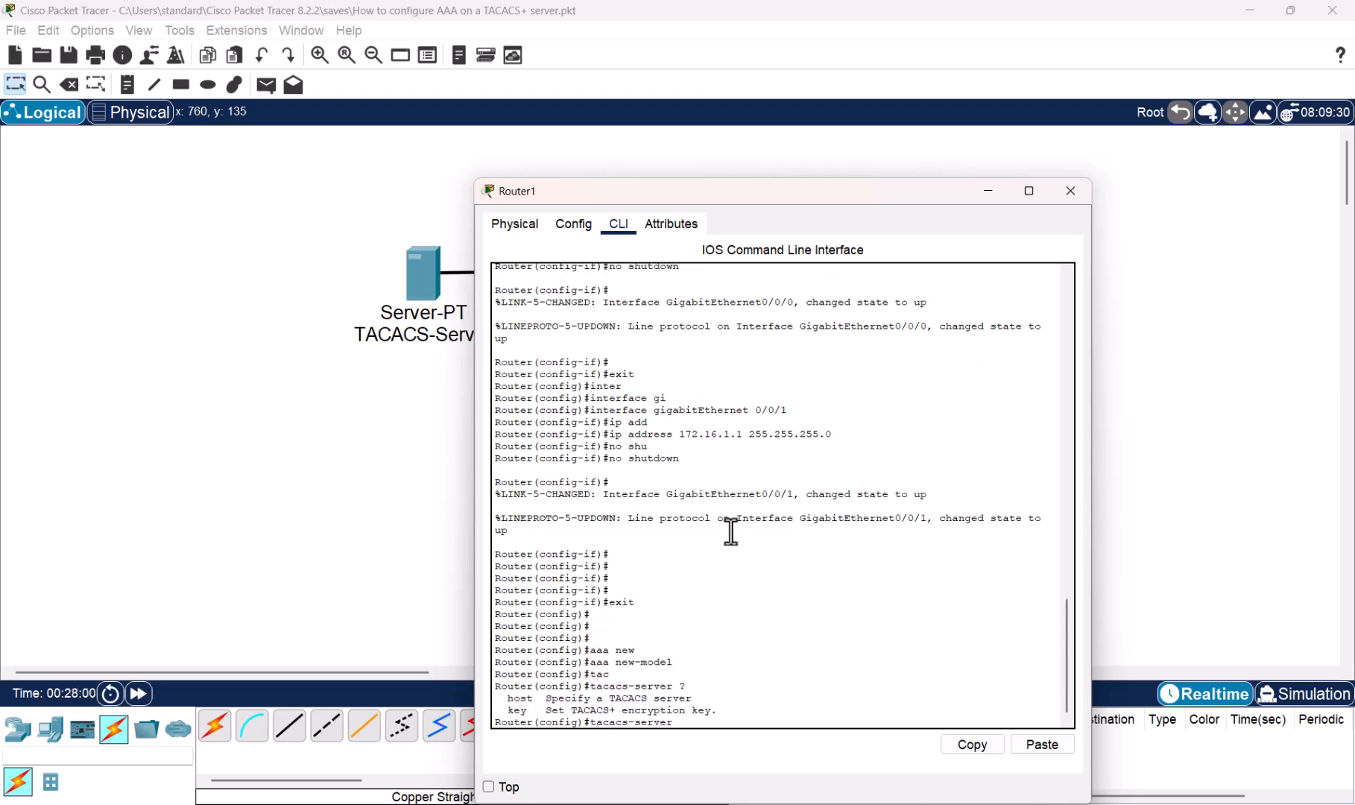
{"action": "type", "text": "host"}
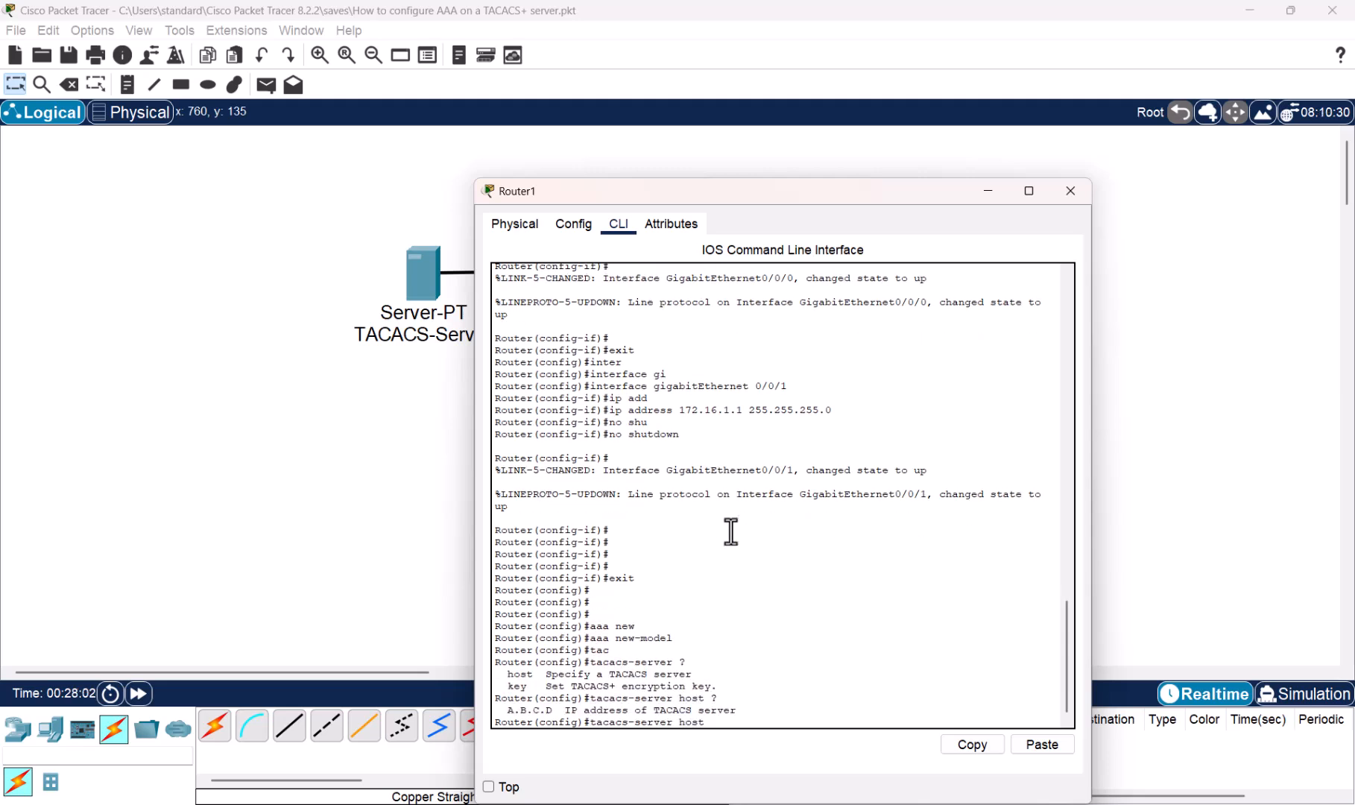
{"action": "type", "text": " ?192"}
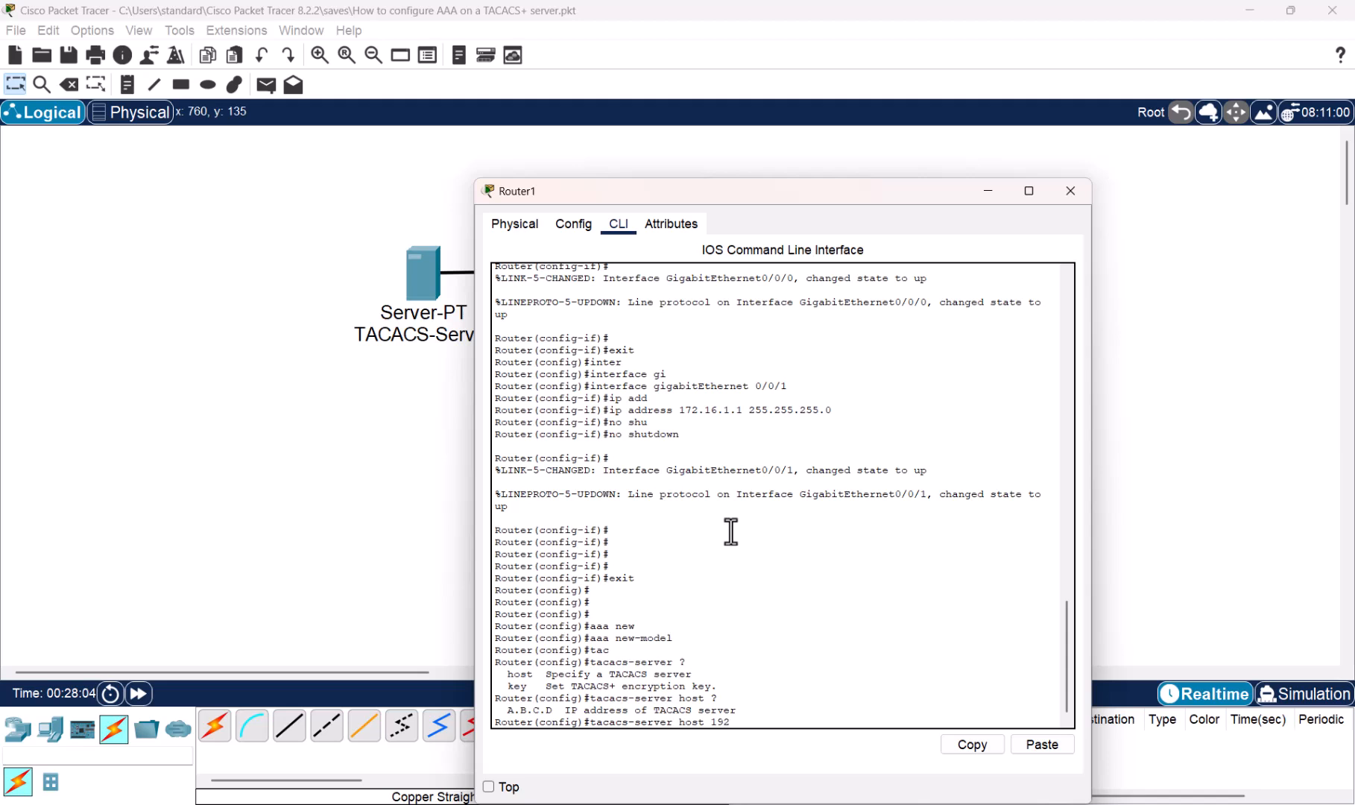
{"action": "type", "text": ".168.1"}
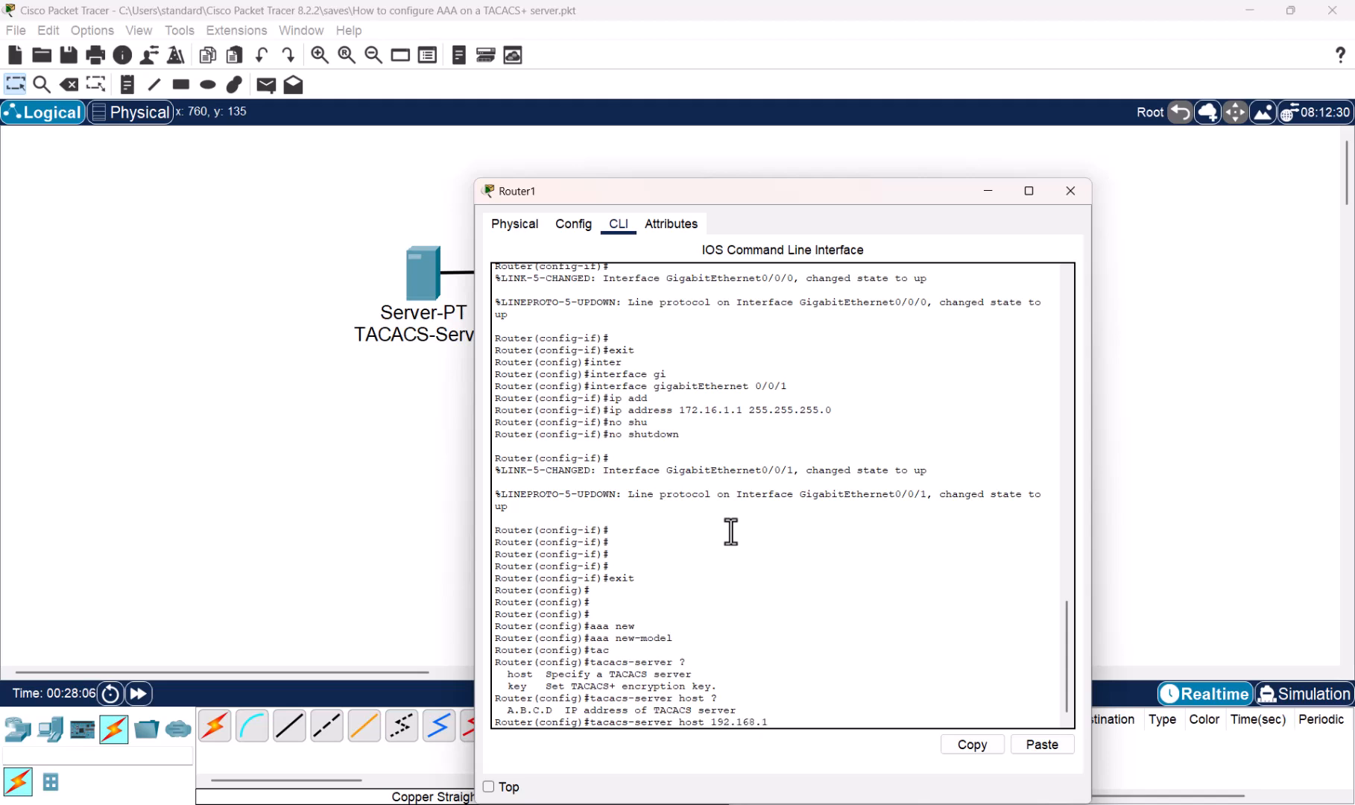
{"action": "type", "text": ".2"}
{"action": "type", "text": "?"}
{"action": "type", "text": "key secret"}
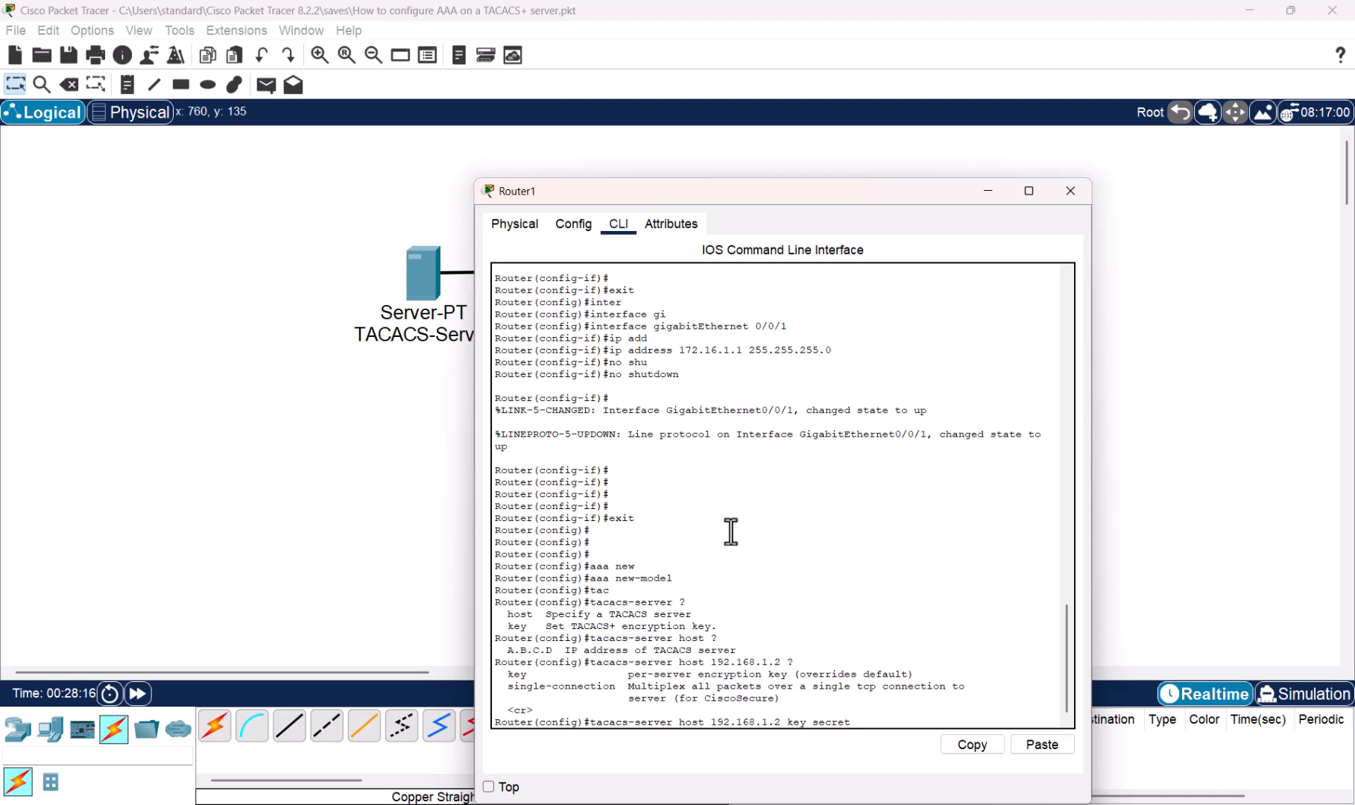
{"action": "type", "text": " ?"}
{"action": "key", "text": "Return"}
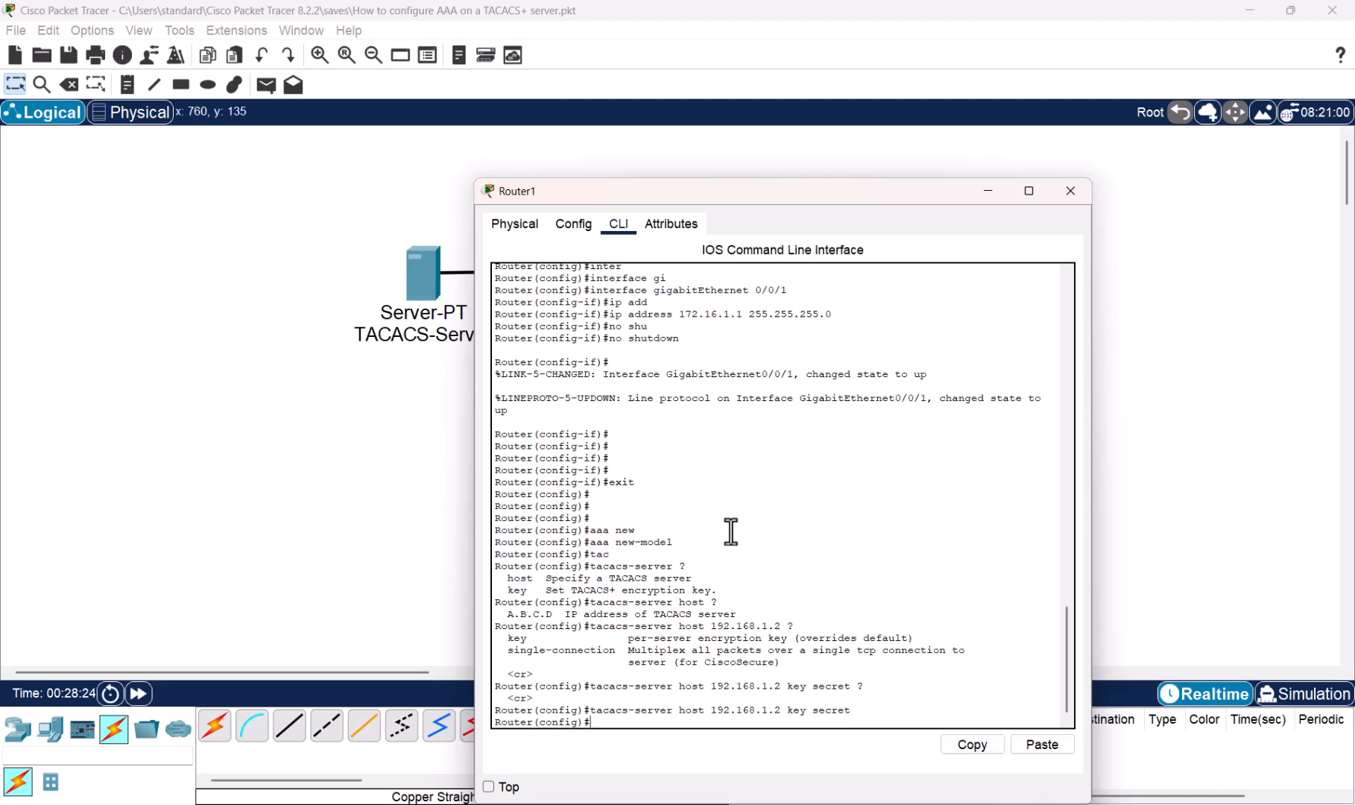
{"action": "type", "text": "aaa authenti"}
- Set the default login method list to group tacacs+ with local fallback
{"action": "key", "text": "Tab"}
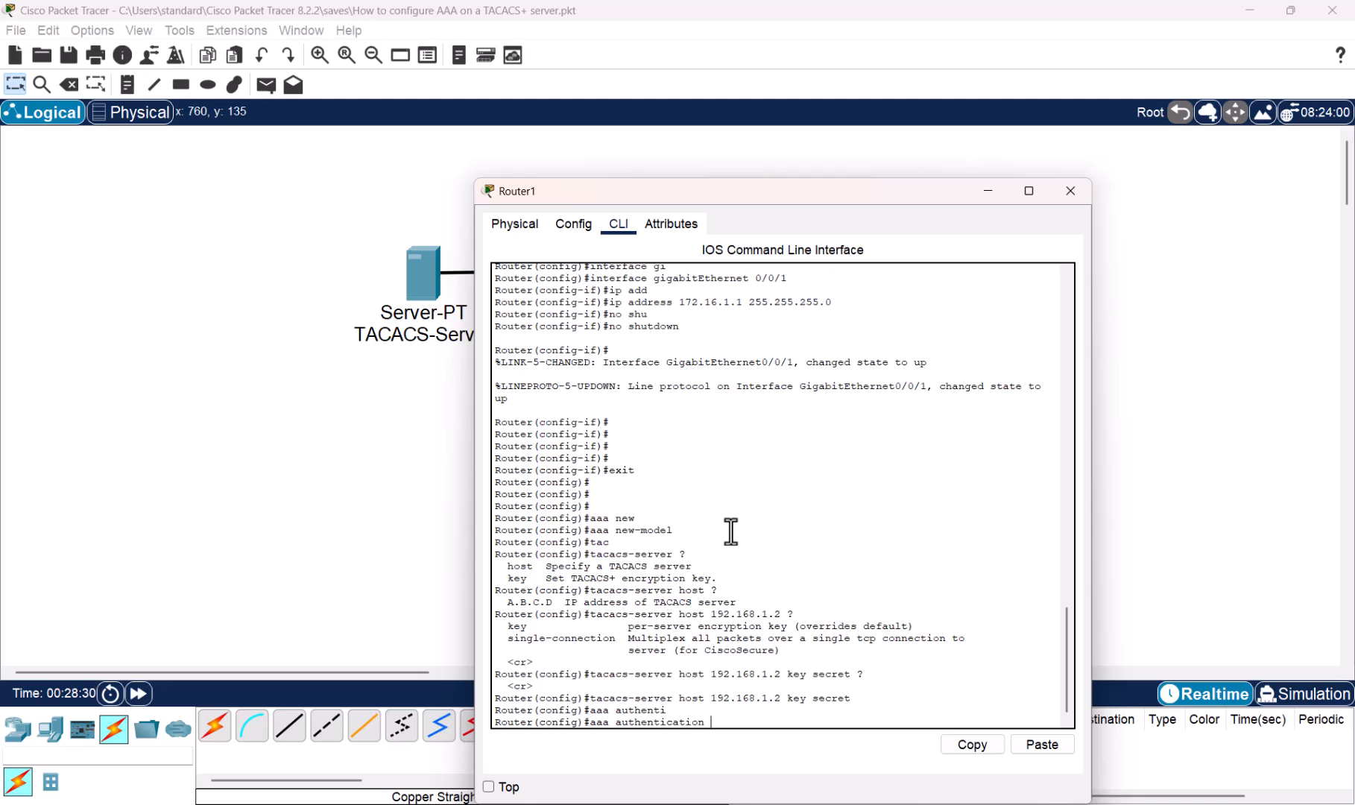
{"action": "type", "text": "?"}
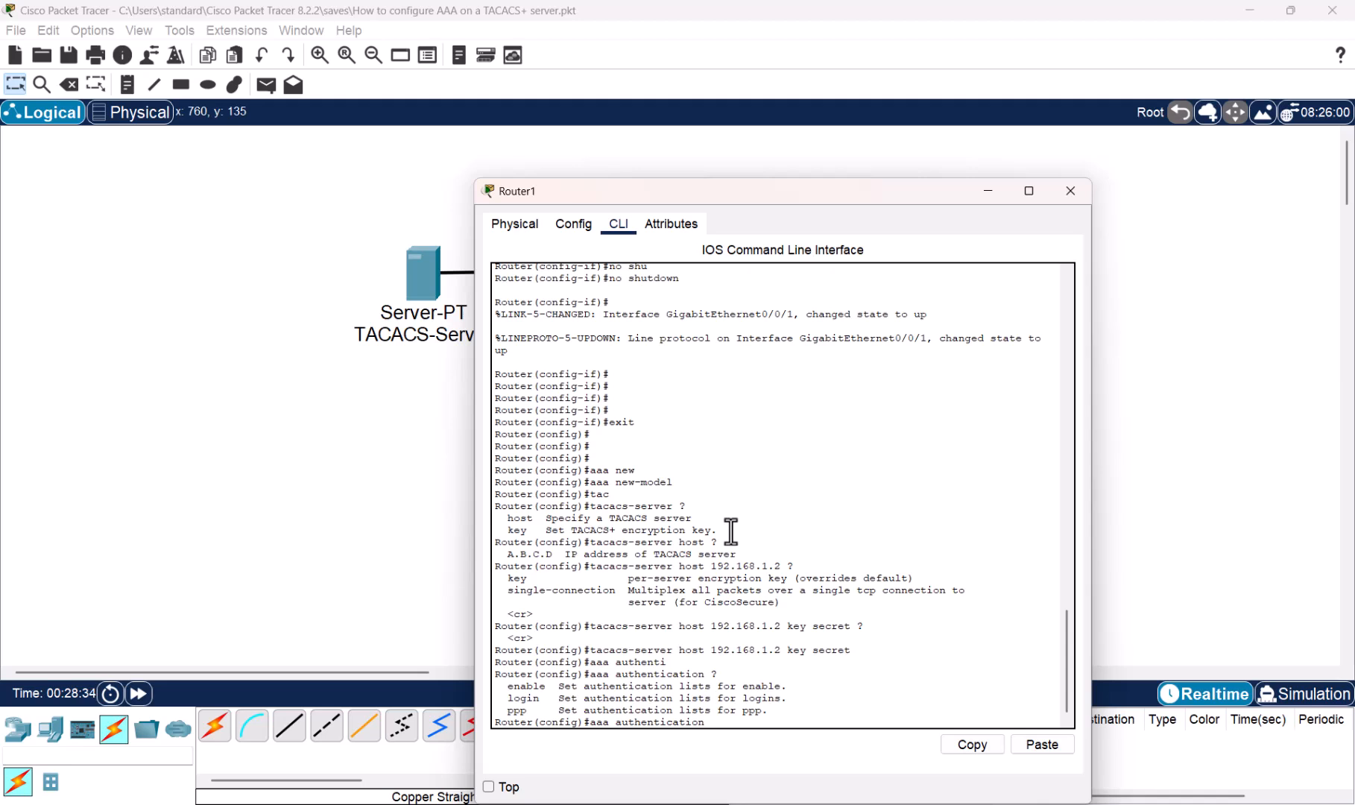
{"action": "type", "text": "login"}
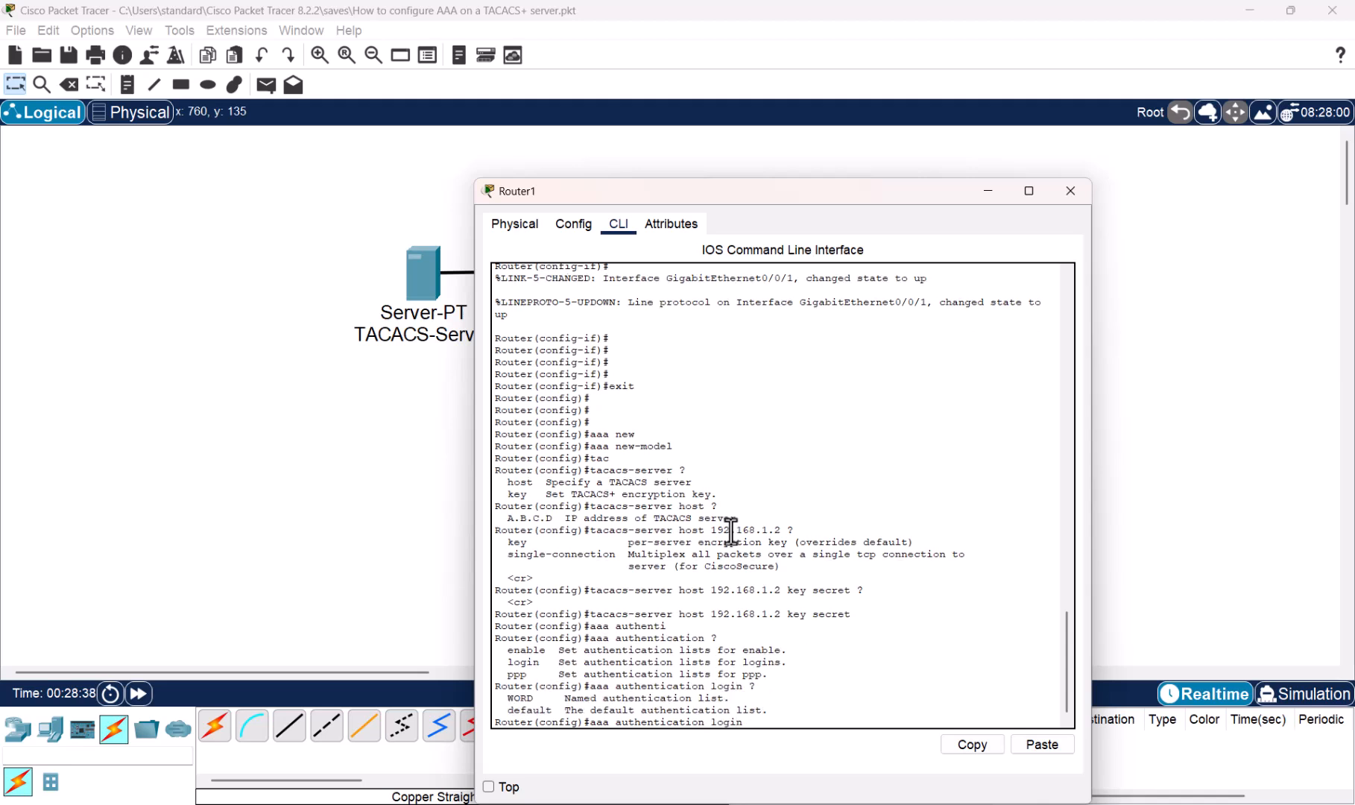
{"action": "type", "text": " ?defa"}
{"action": "key", "text": "Tab"}
{"action": "type", "text": "gg"}
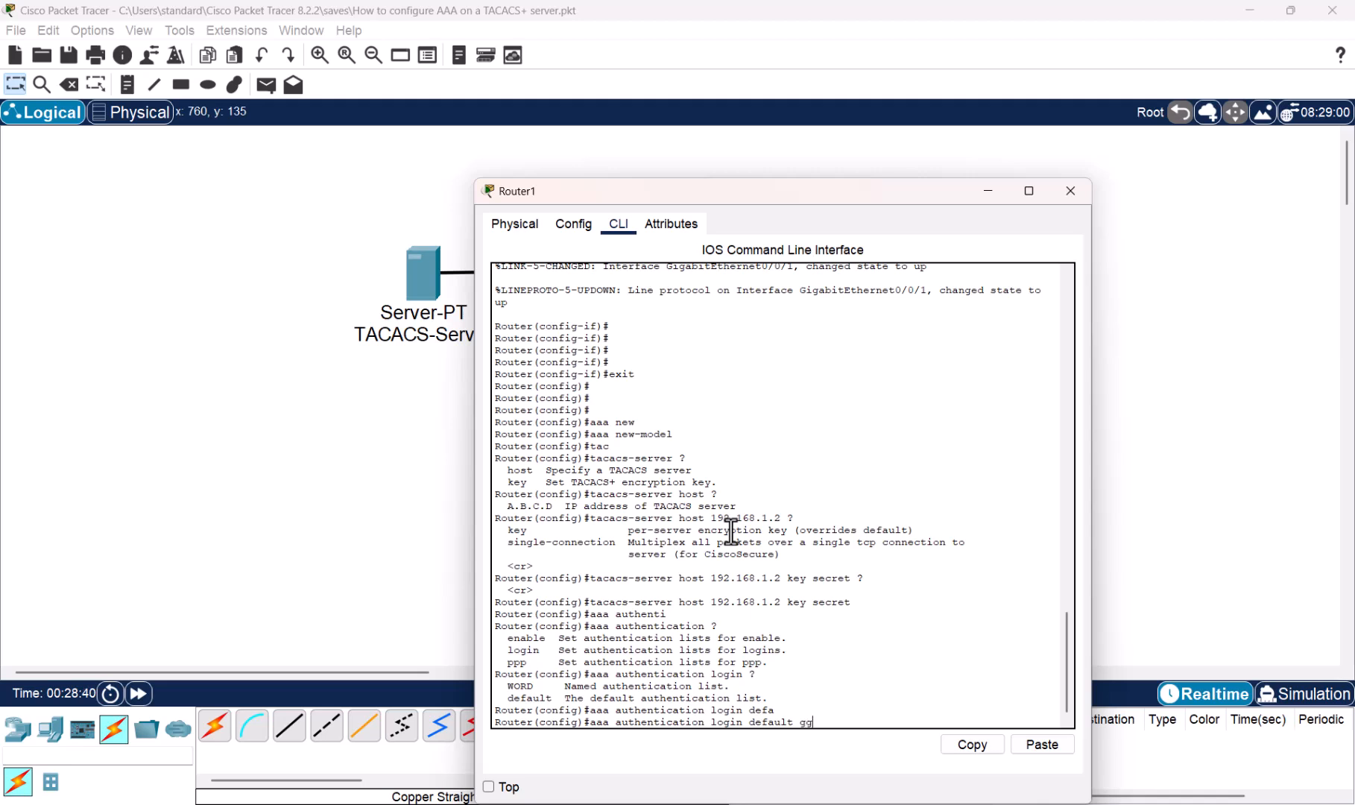
{"action": "type", "text": "roup ?"}
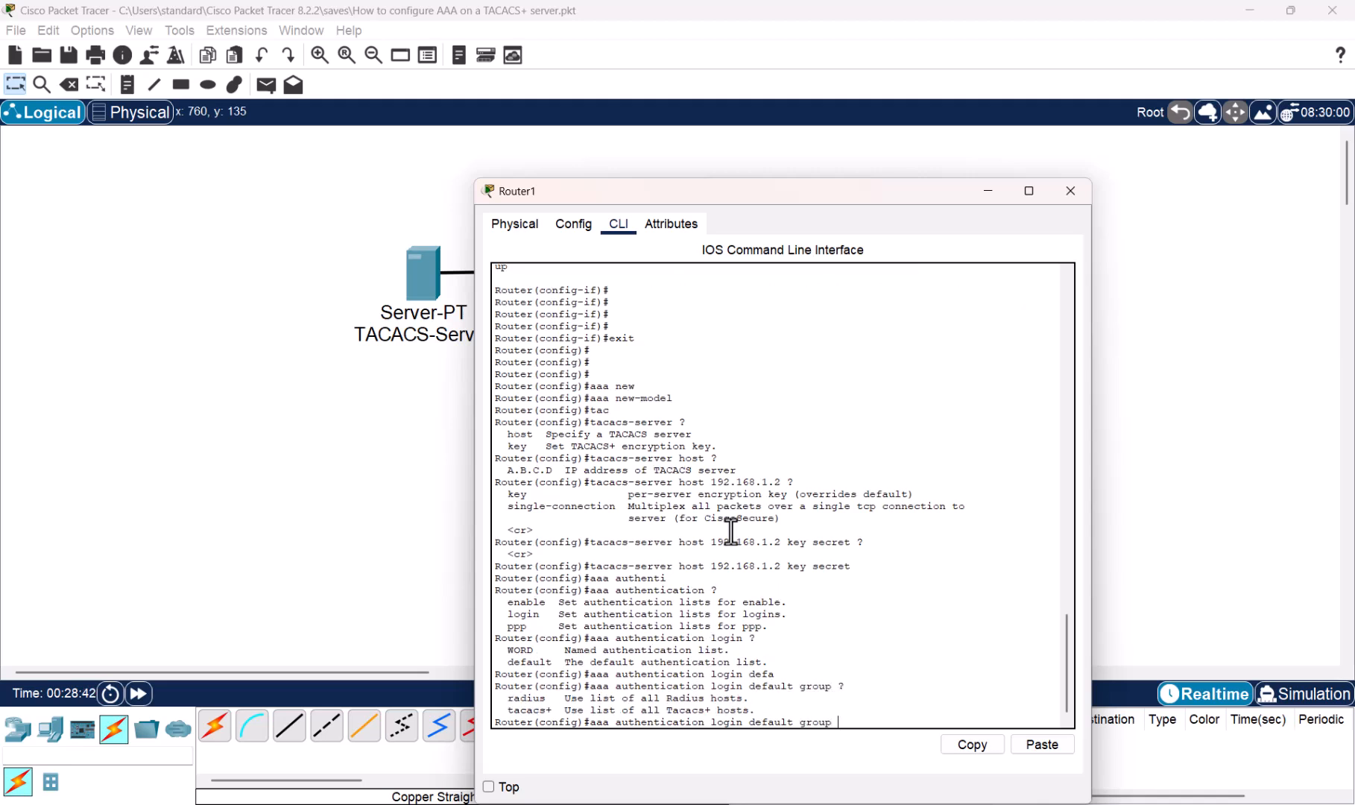
{"action": "type", "text": "ta"}
{"action": "key", "text": "Tab"}
{"action": "type", "text": "?"}
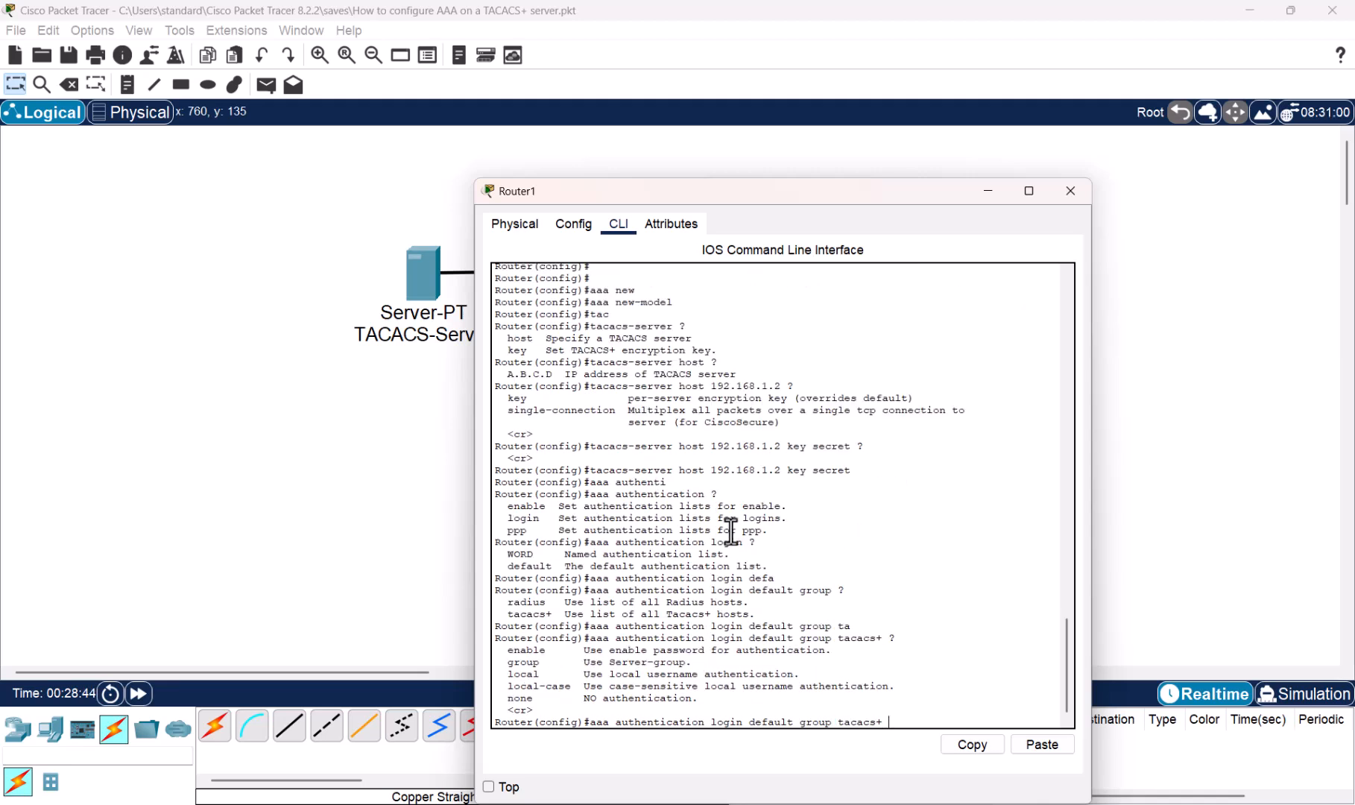
{"action": "type", "text": " local"}
{"action": "key", "text": "Return"}
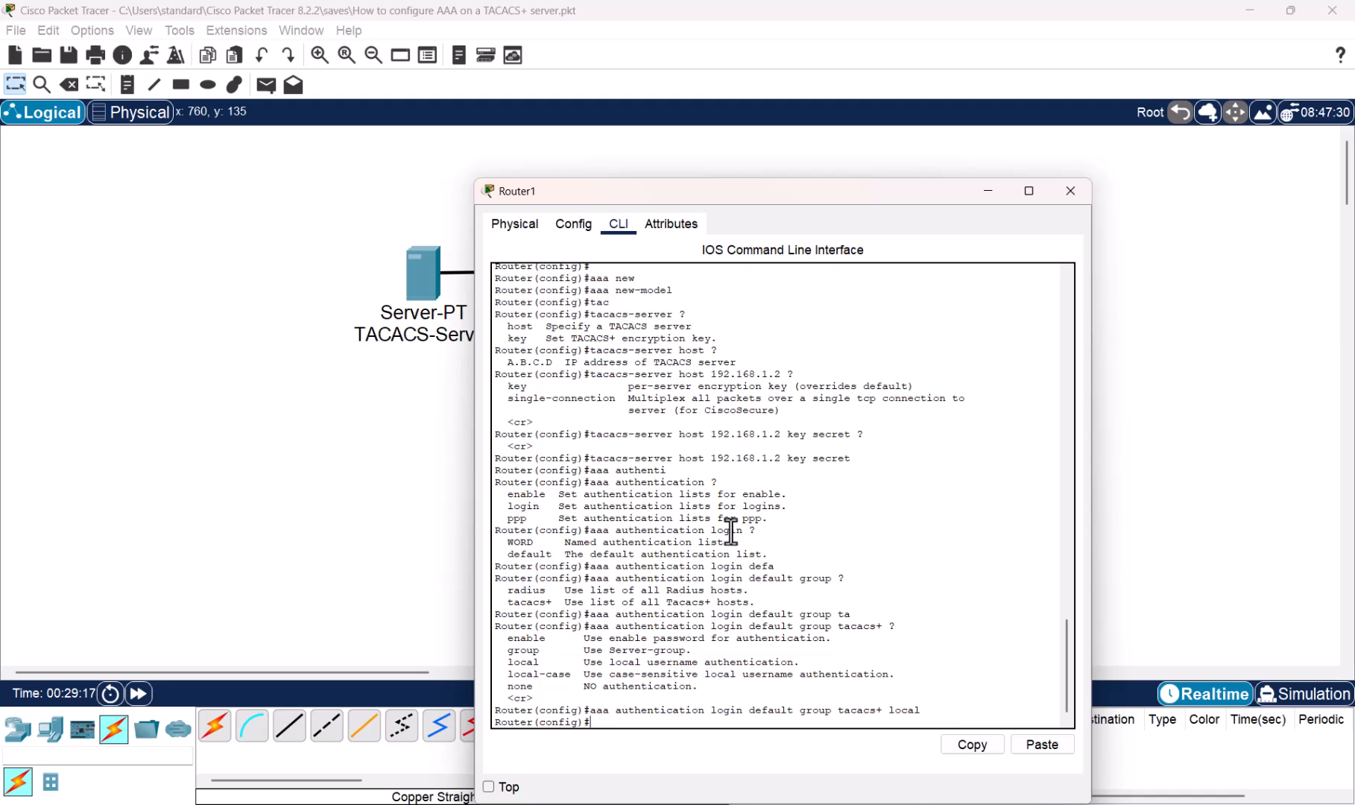
- Save the running configuration with do wr mem and close Router1's window
{"action": "type", "text": "do wr mem"}
{"action": "key", "text": "Return"}
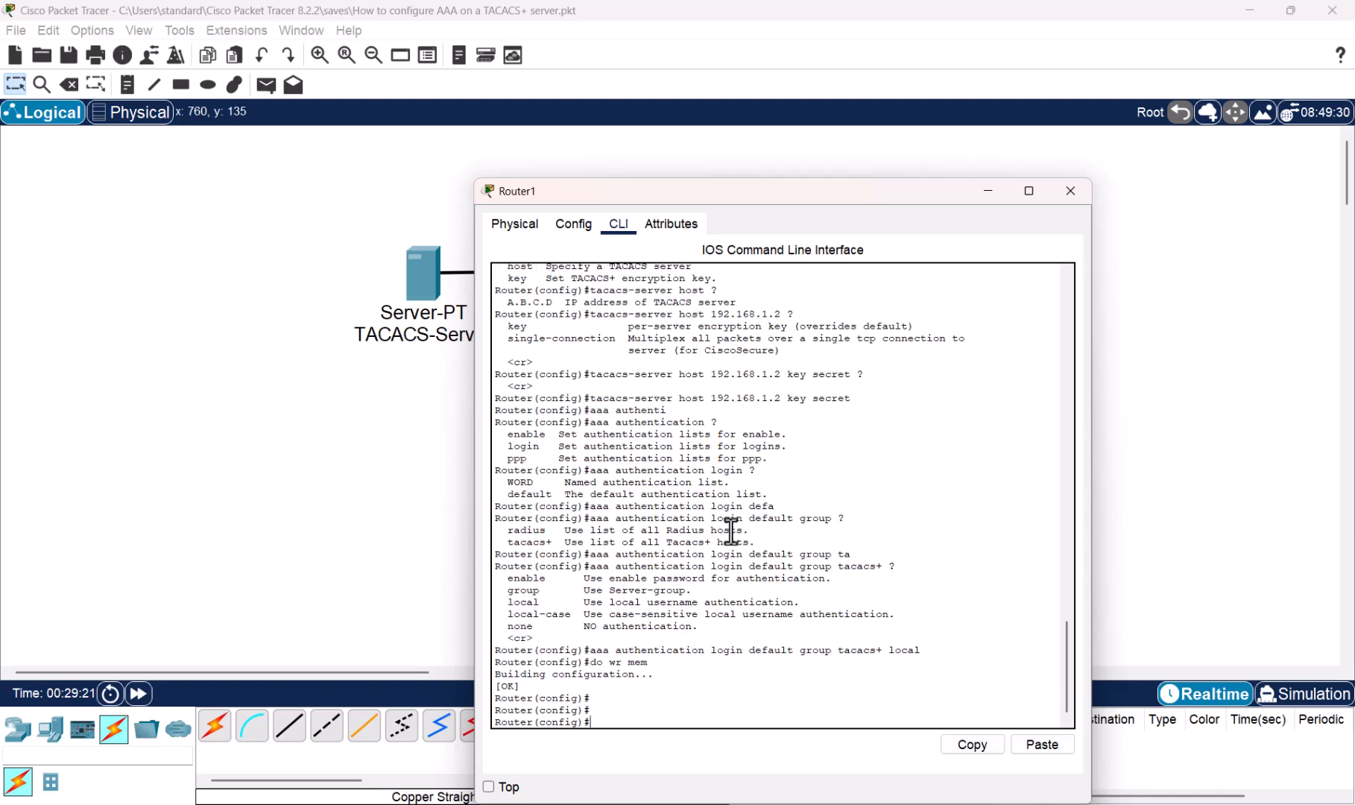
{"action": "key", "text": "alt+F4"}
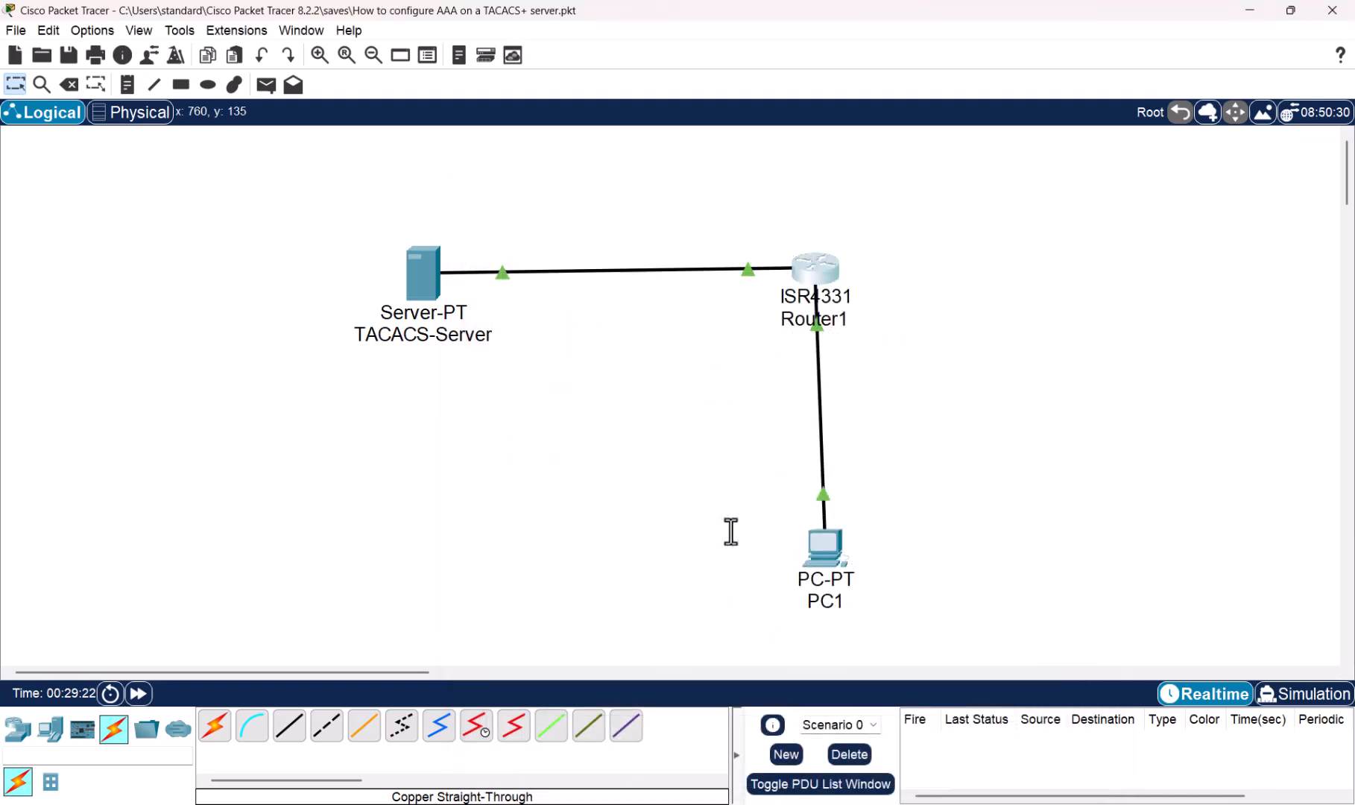
- From PC1's command prompt, telnet to 172.16.1.1 and enter the admin username at login
{"action": "left_click", "coordinate": [816, 553]}
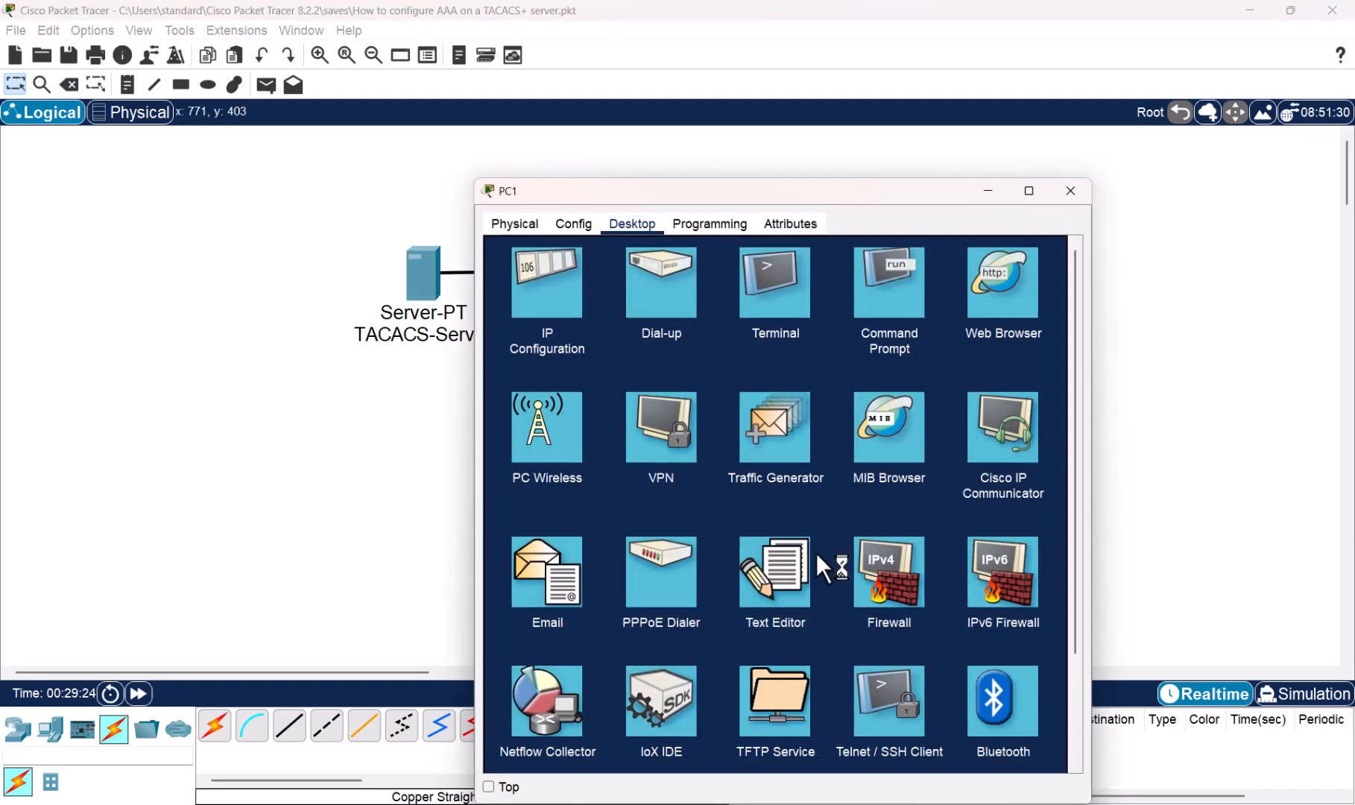
{"action": "left_click", "coordinate": [898, 282]}
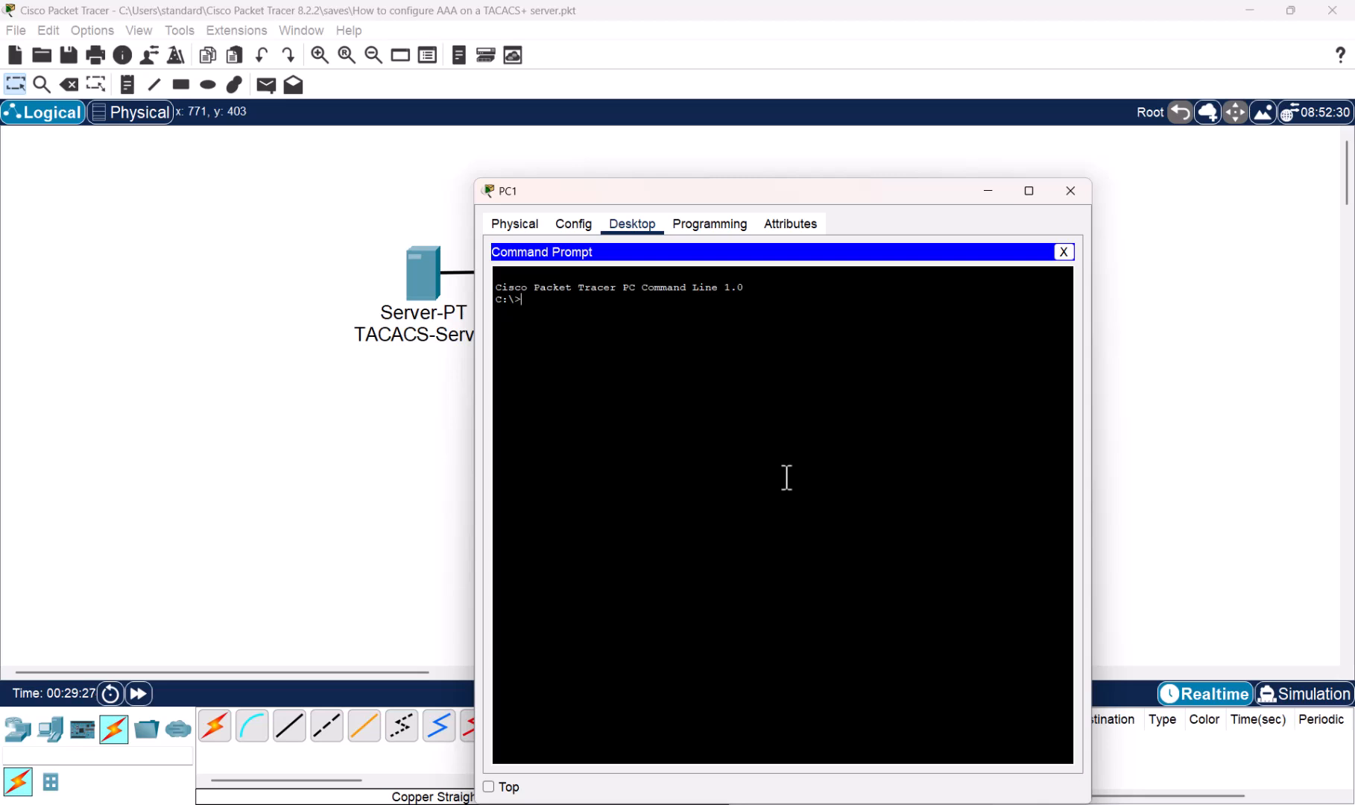
{"action": "type", "text": "telnet 172.16.1.1"}
{"action": "key", "text": "Return"}
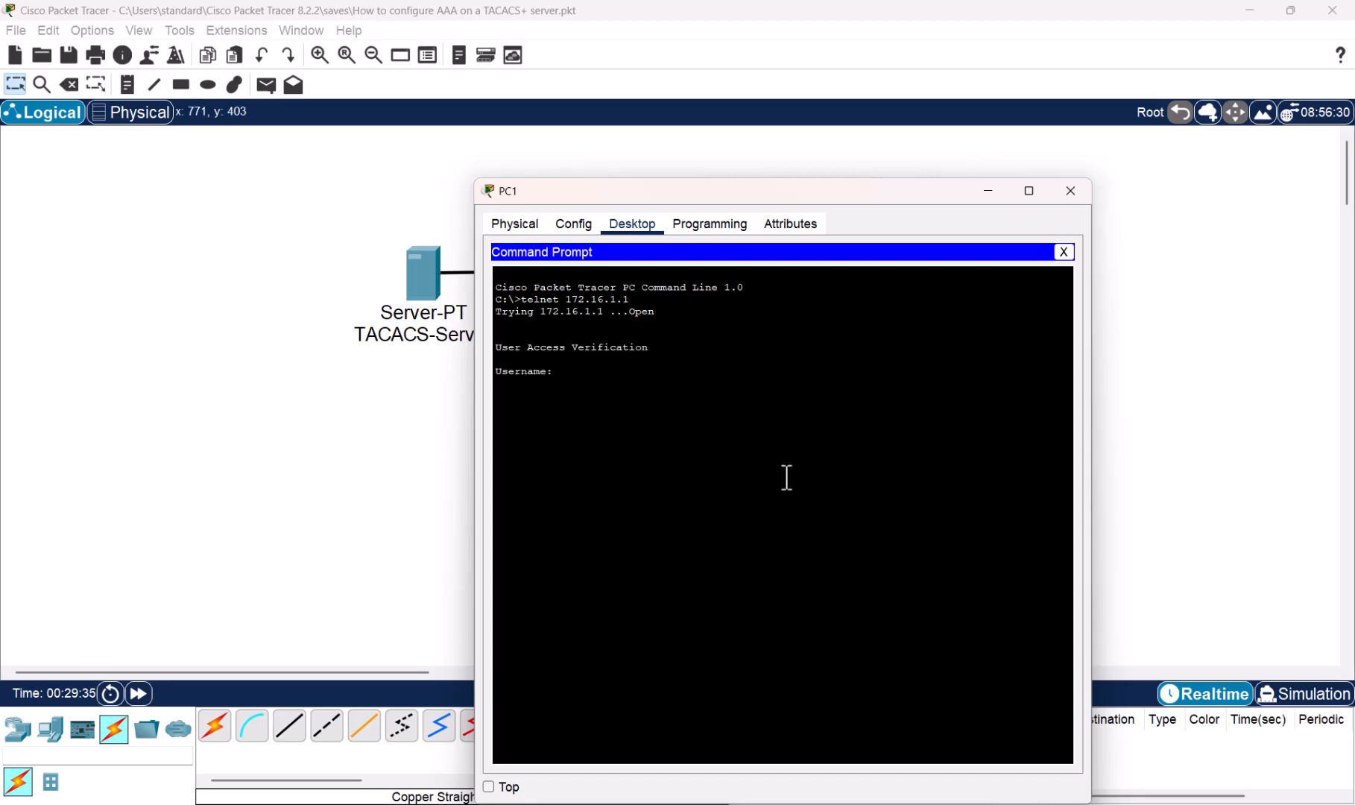
{"action": "type", "text": "admin"}
{"action": "key", "text": "Return"}
{"action": "key", "text": "Return"}
- Delete the cable between TACACS-Server and Router1, then return to selection mode
{"action": "left_click", "coordinate": [311, 450]}
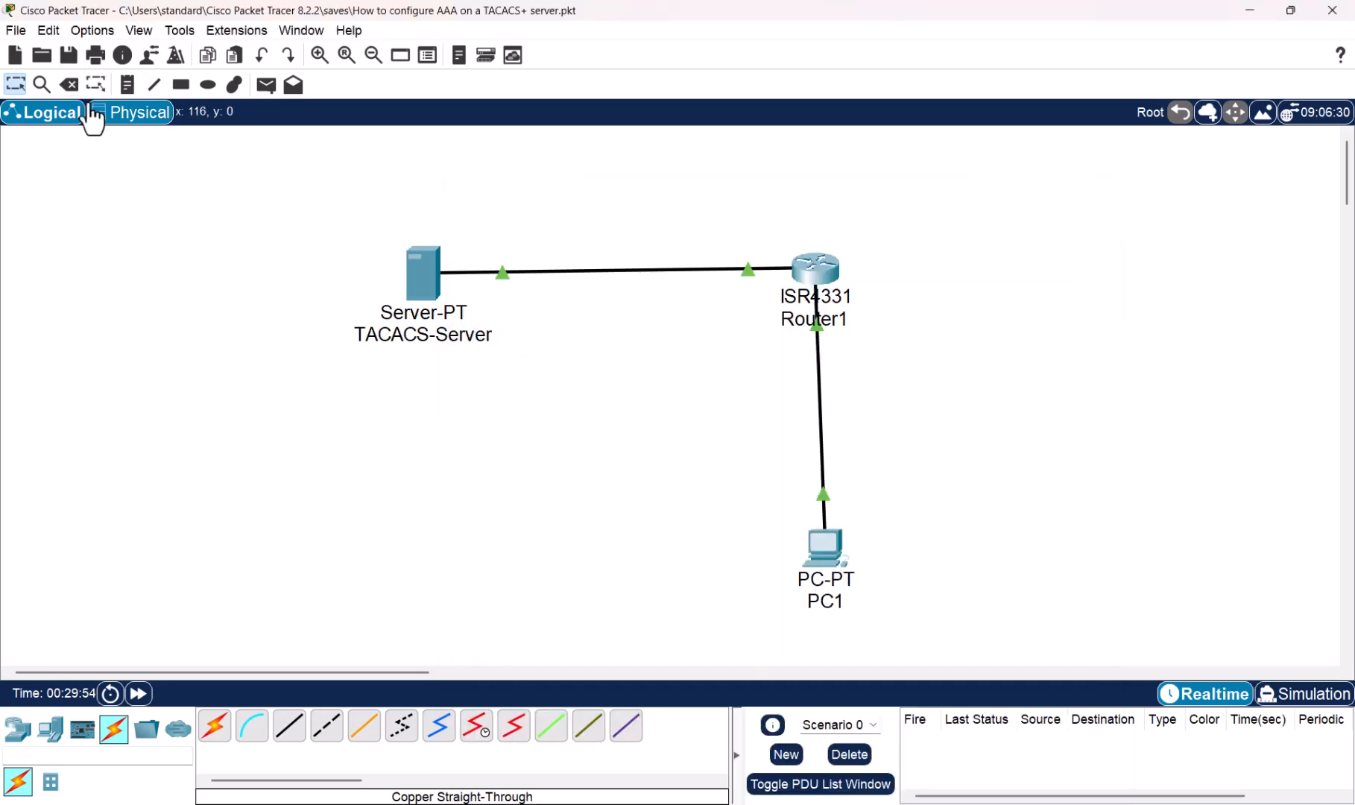
{"action": "left_click", "coordinate": [69, 84]}
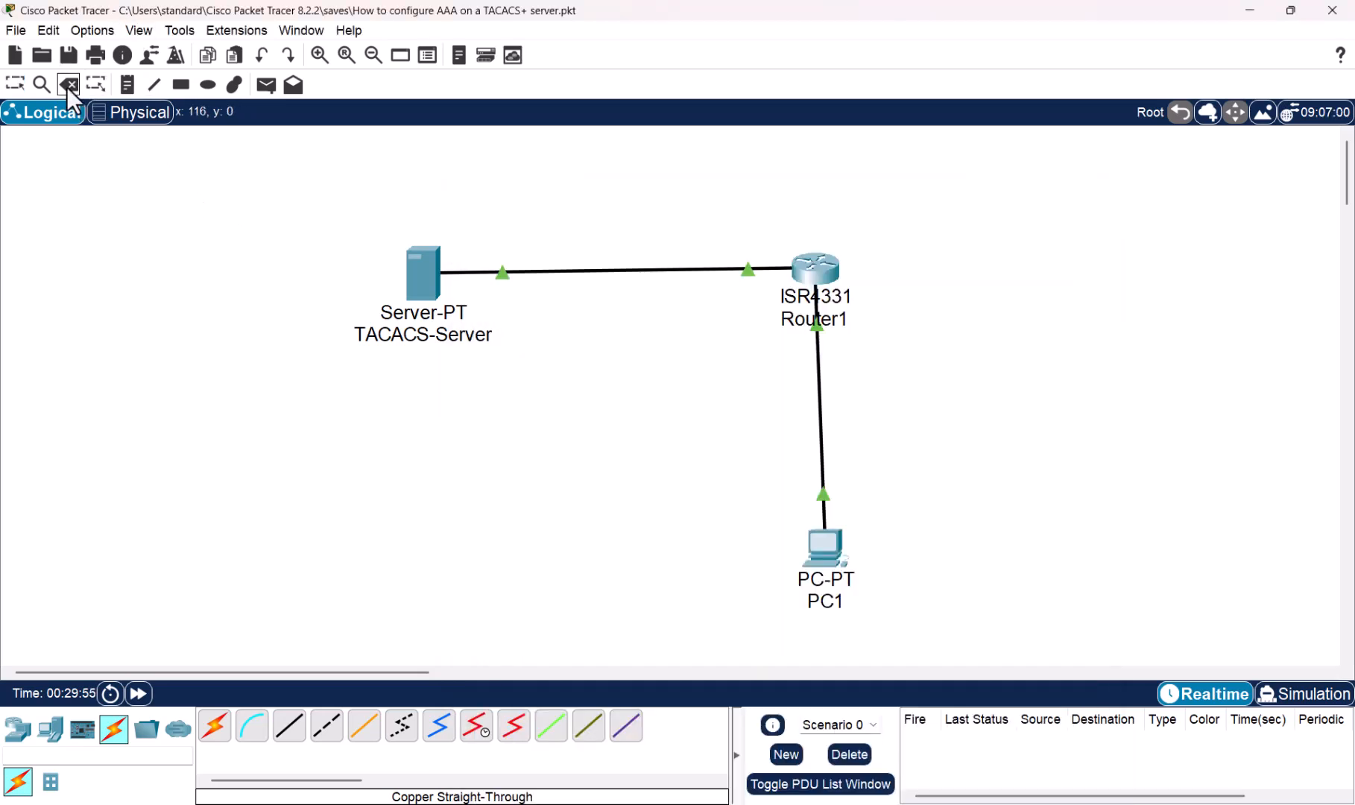
{"action": "left_click", "coordinate": [619, 269]}
{"action": "key", "text": "Escape"}
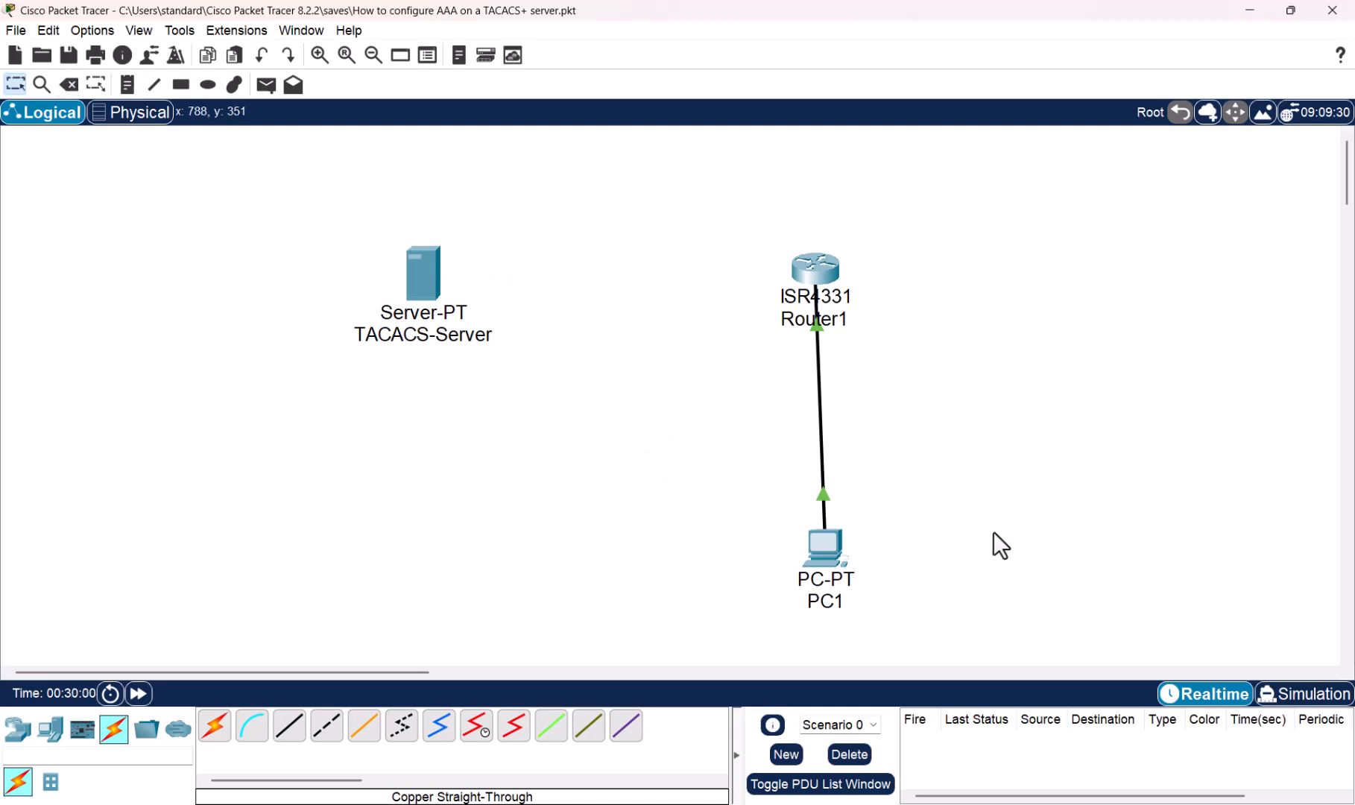
- End PC1's existing telnet session with exit and quit, then fast-forward the simulation clock
{"action": "left_click", "coordinate": [824, 550]}
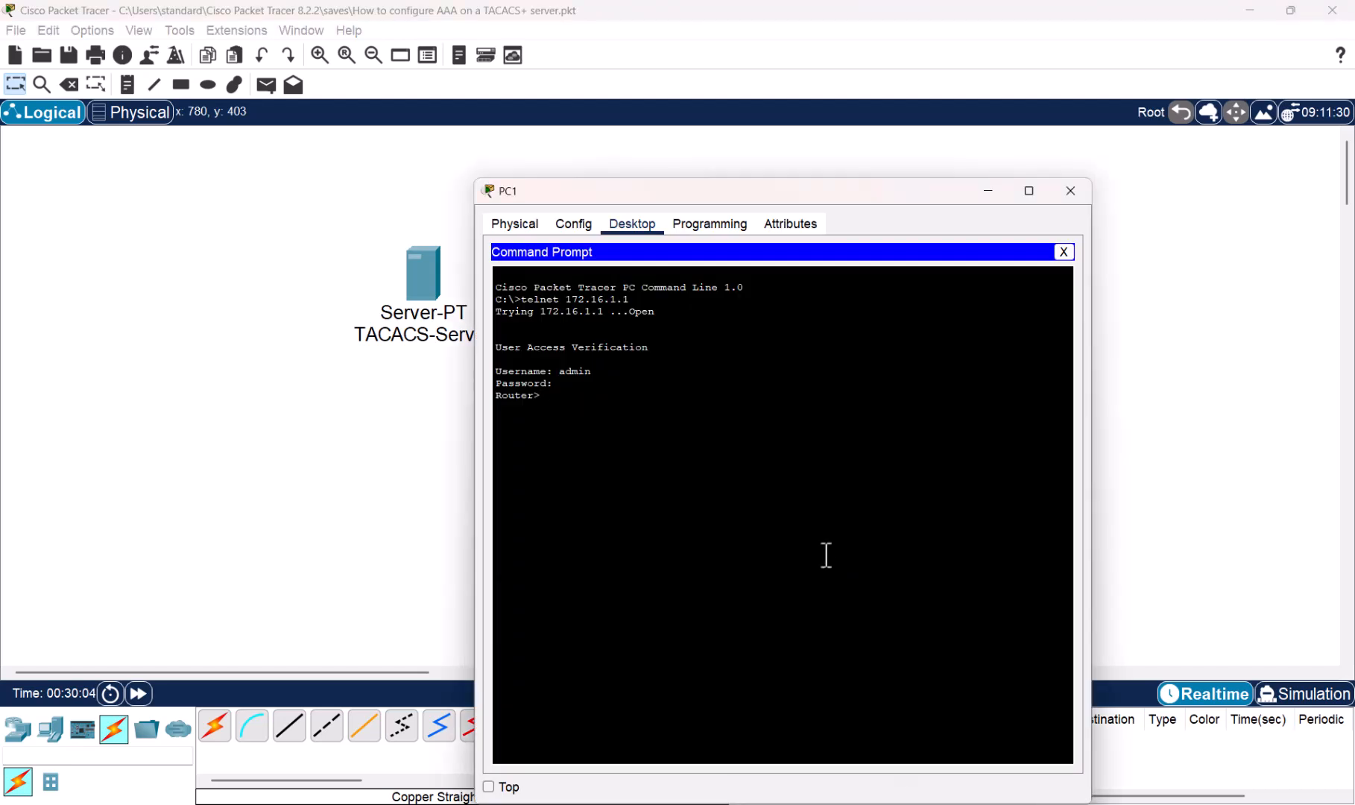
{"action": "type", "text": "exit"}
{"action": "key", "text": "Return"}
{"action": "key", "text": "Return"}
{"action": "key", "text": "Return"}
{"action": "key", "text": "Return"}
{"action": "type", "text": "quit"}
{"action": "key", "text": "Return"}
{"action": "key", "text": "Return"}
{"action": "key", "text": "Return"}
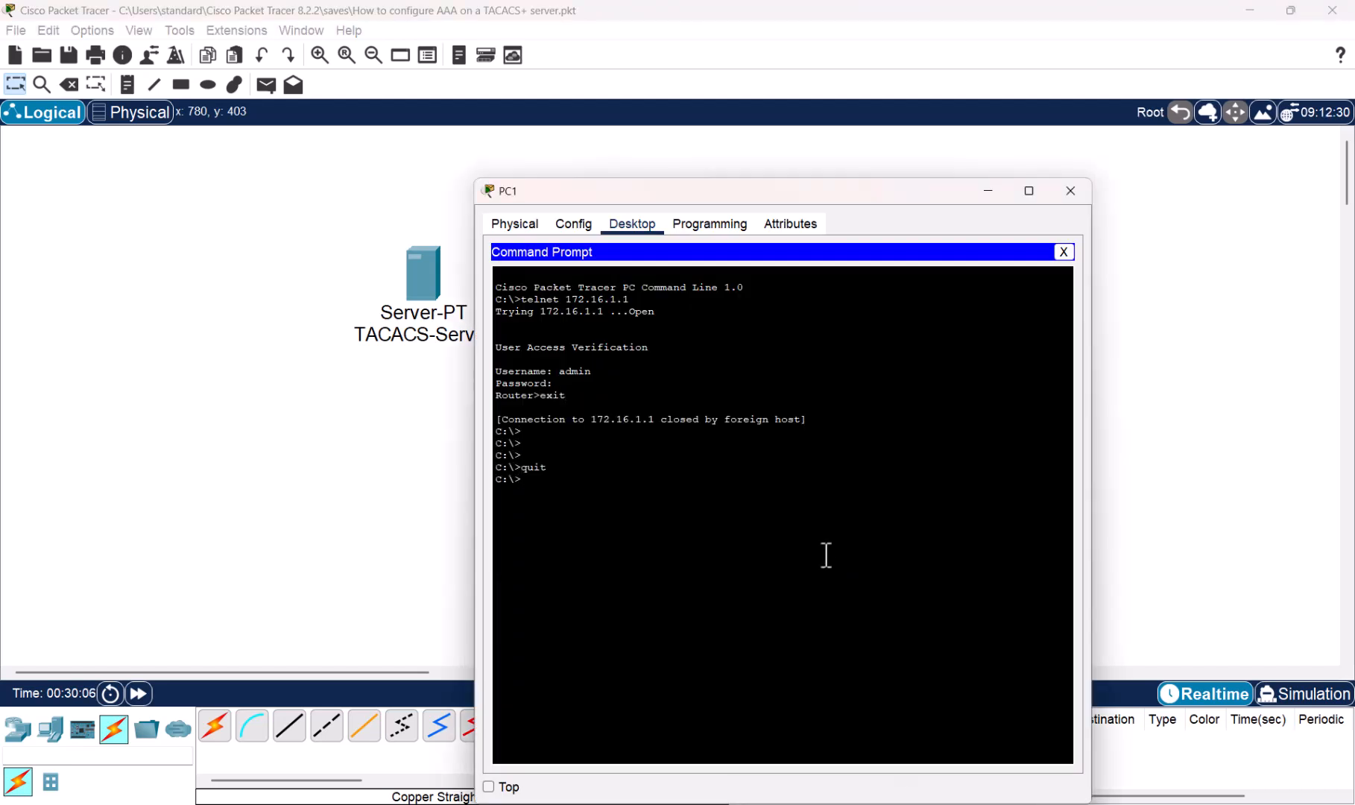
{"action": "left_click", "coordinate": [290, 559]}
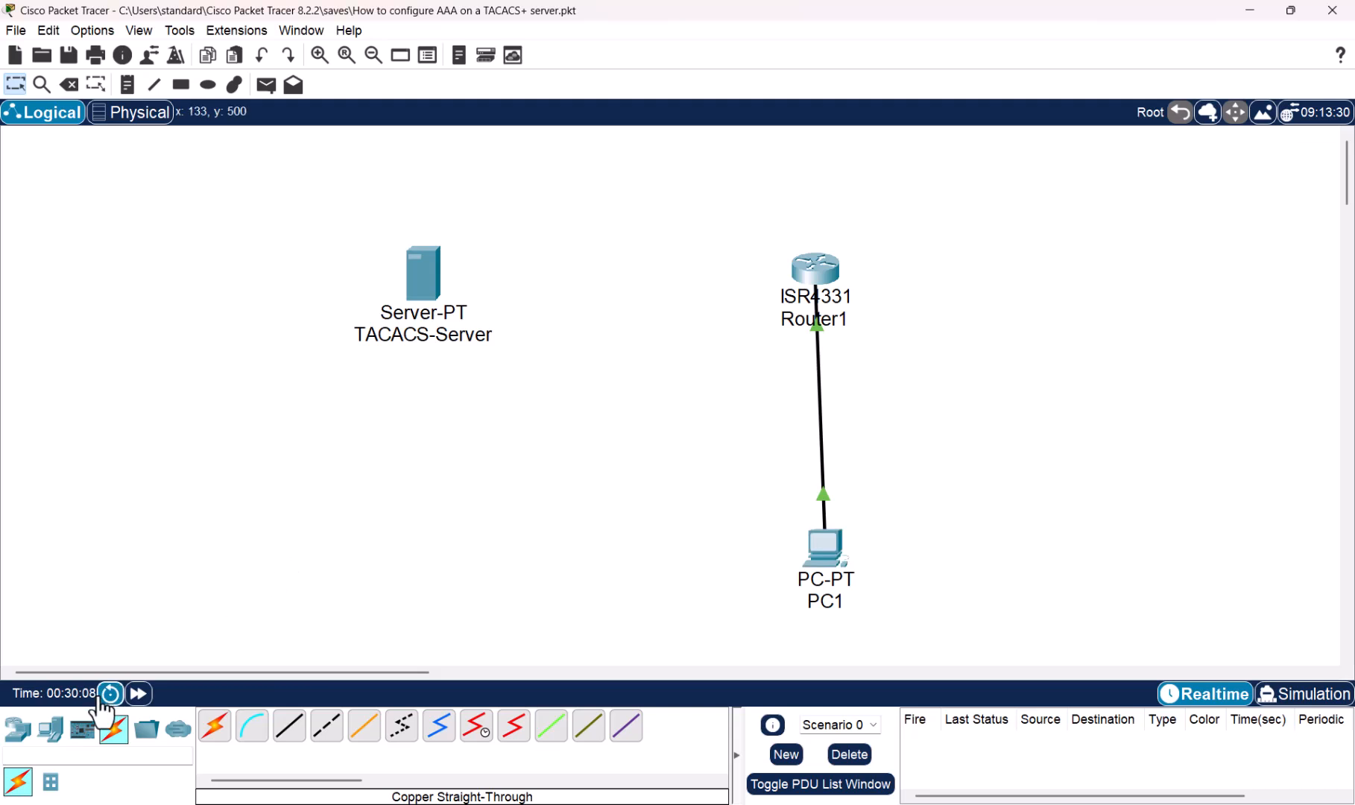
{"action": "left_click", "coordinate": [138, 693]}
{"action": "left_click", "coordinate": [139, 693]}
{"action": "left_click", "coordinate": [138, 693]}
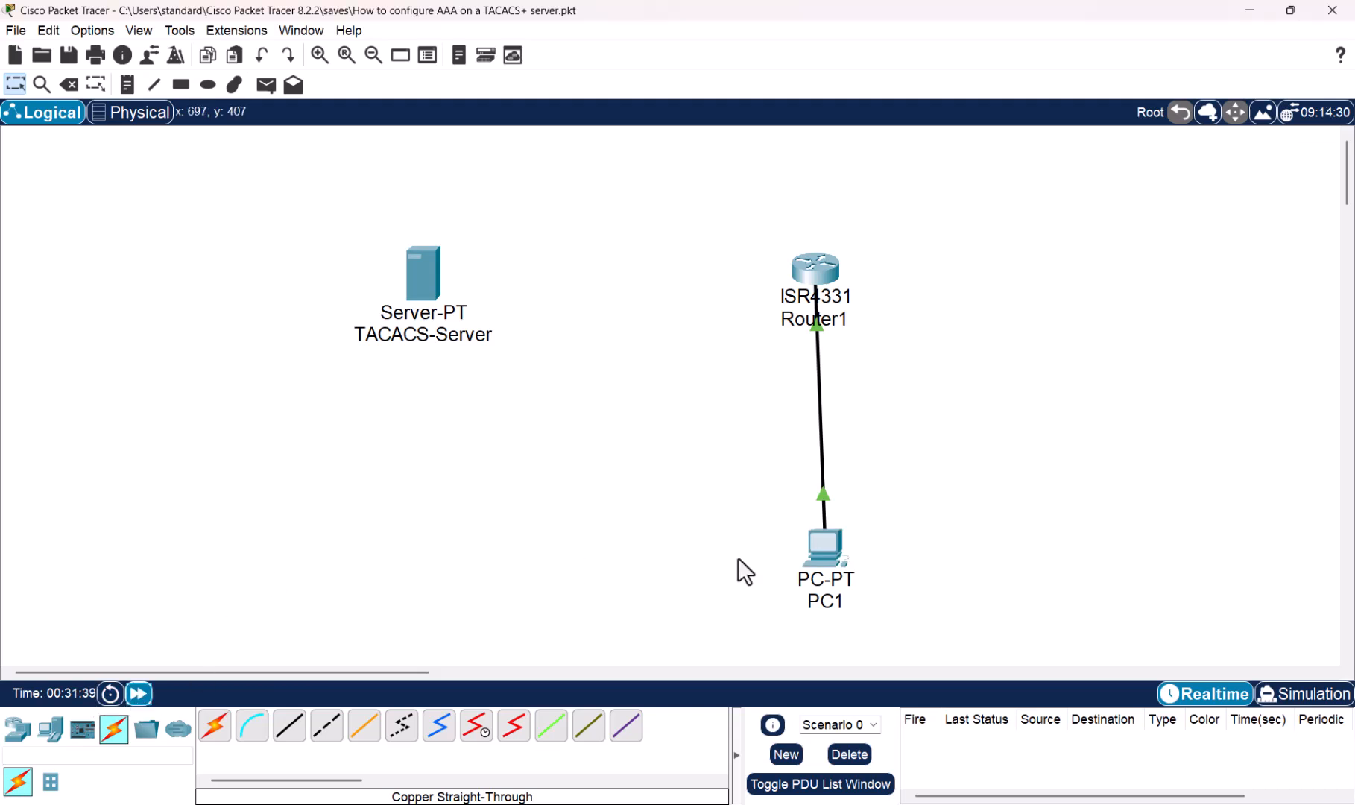
- Retry telnet 172.16.1.1 from PC1 as admin and advance simulation time
{"action": "left_click", "coordinate": [820, 557]}
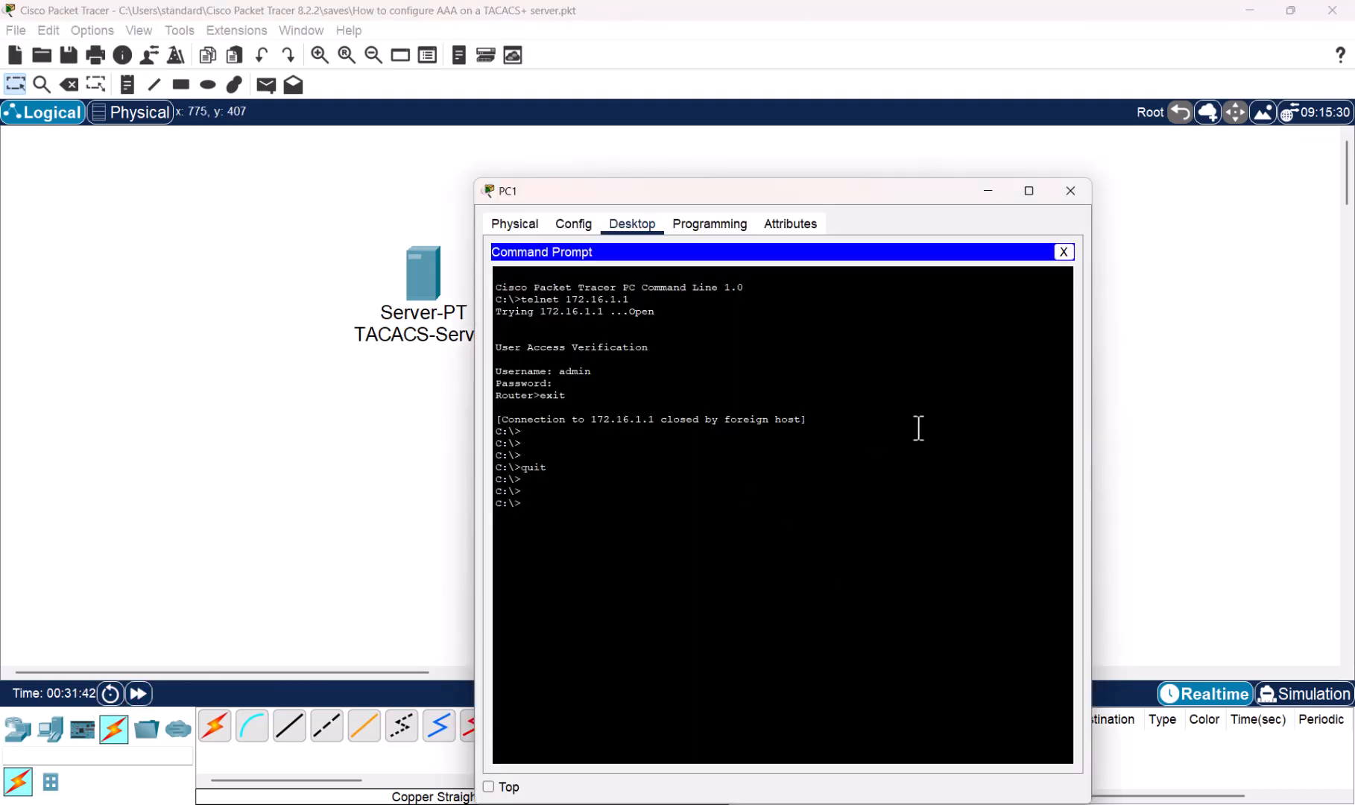
{"action": "key", "text": "Up"}
{"action": "key", "text": "Up"}
{"action": "key", "text": "Return"}
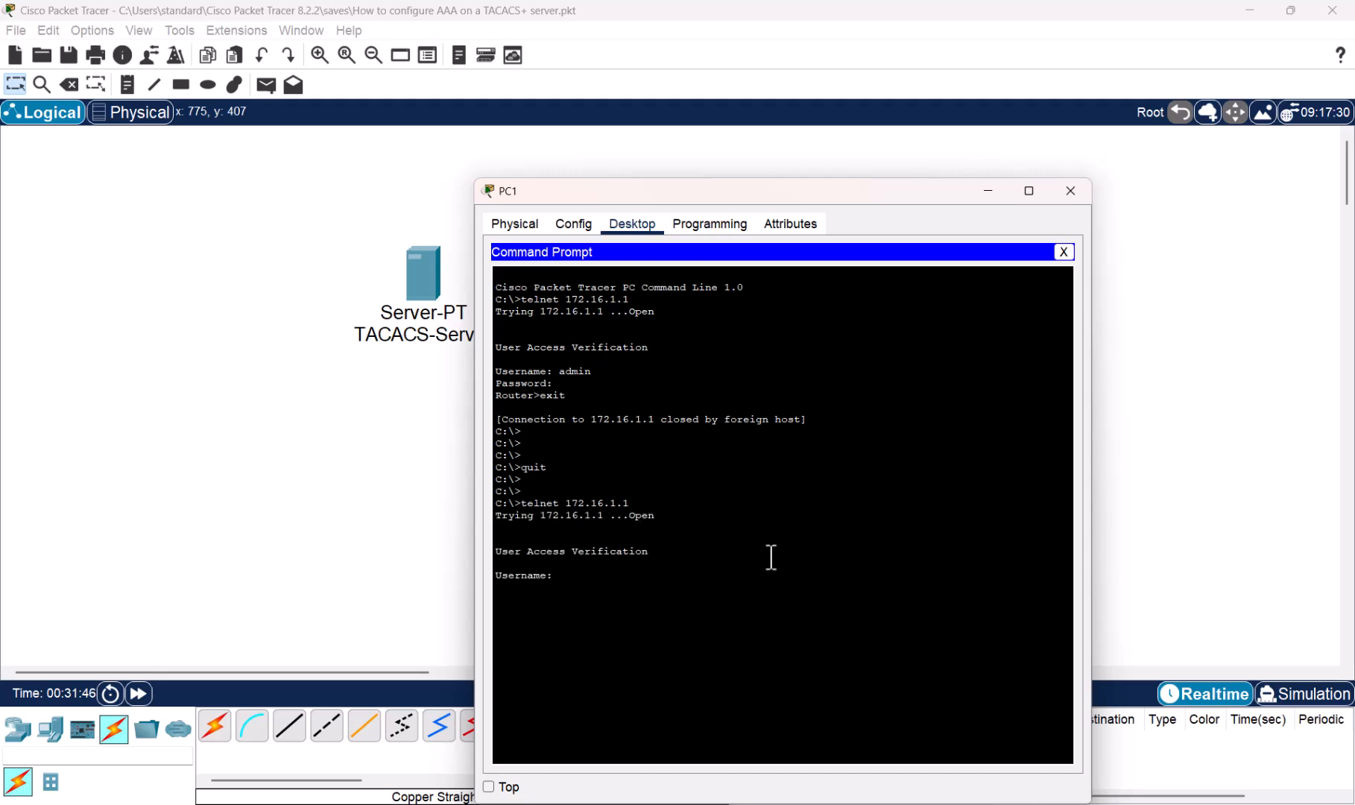
{"action": "type", "text": "admin"}
{"action": "key", "text": "Return"}
{"action": "left_click", "coordinate": [332, 520]}
{"action": "left_click", "coordinate": [138, 694]}
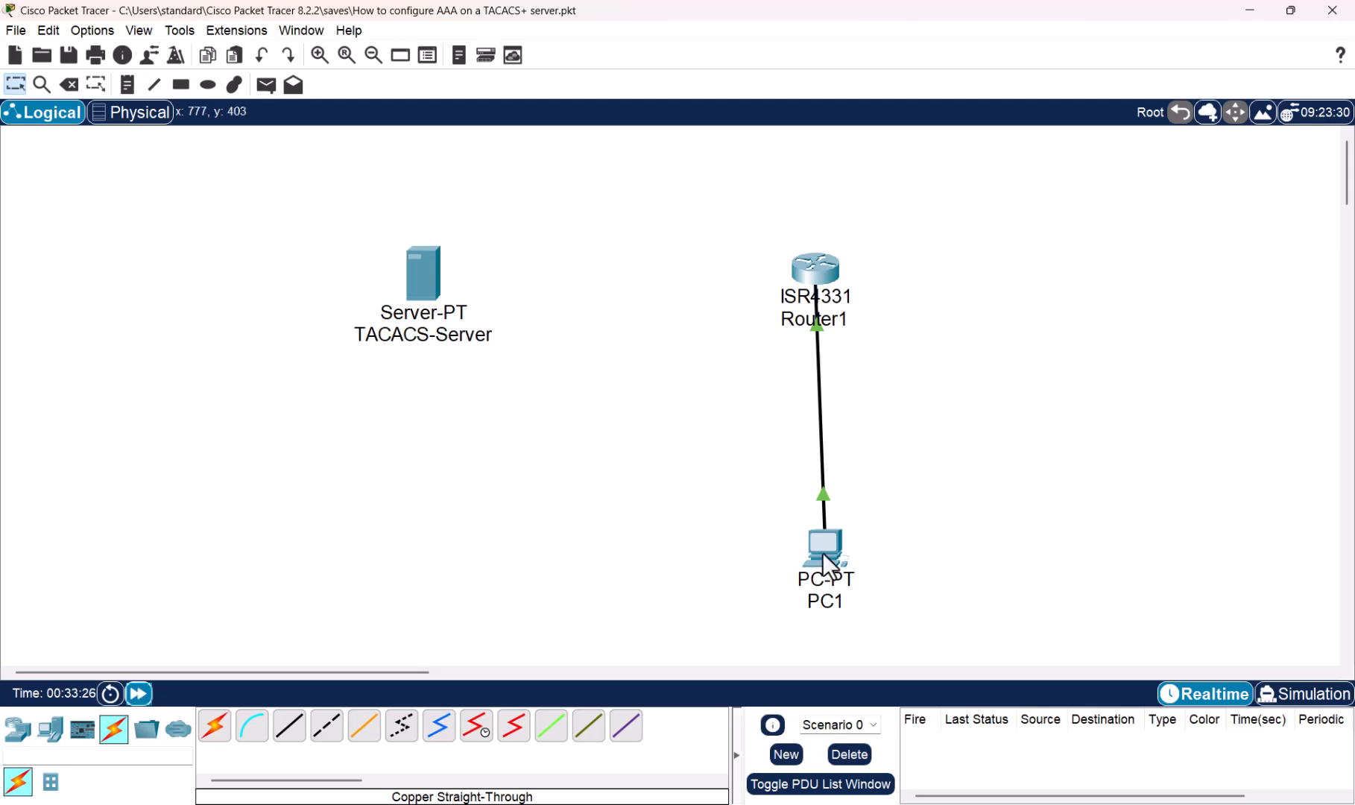
- Check PC1's prompt for the failed login timeout message, then return to the topology
{"action": "left_click", "coordinate": [822, 552]}
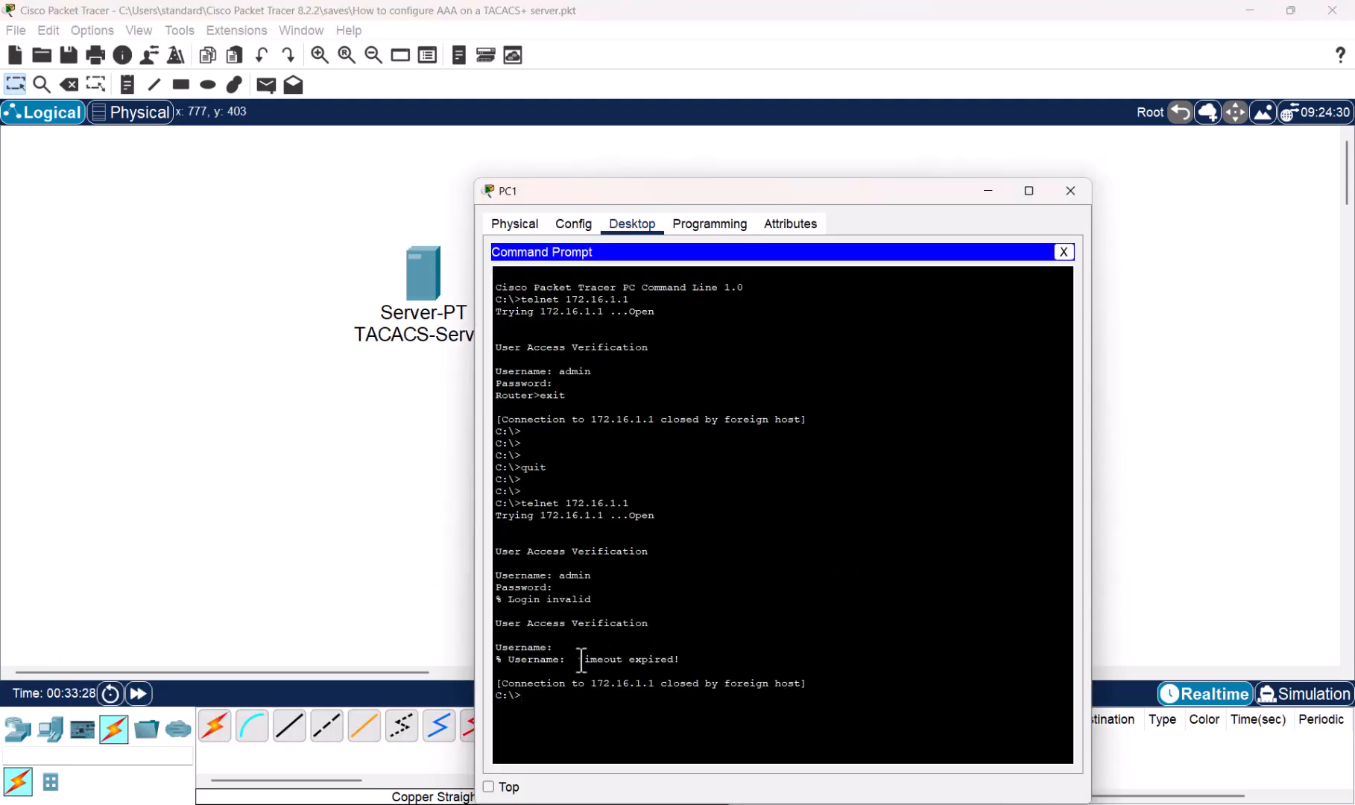
{"action": "left_click_drag", "start_coordinate": [578, 659], "coordinate": [694, 660]}
{"action": "left_click", "coordinate": [1041, 424]}
{"action": "left_click", "coordinate": [1193, 405]}
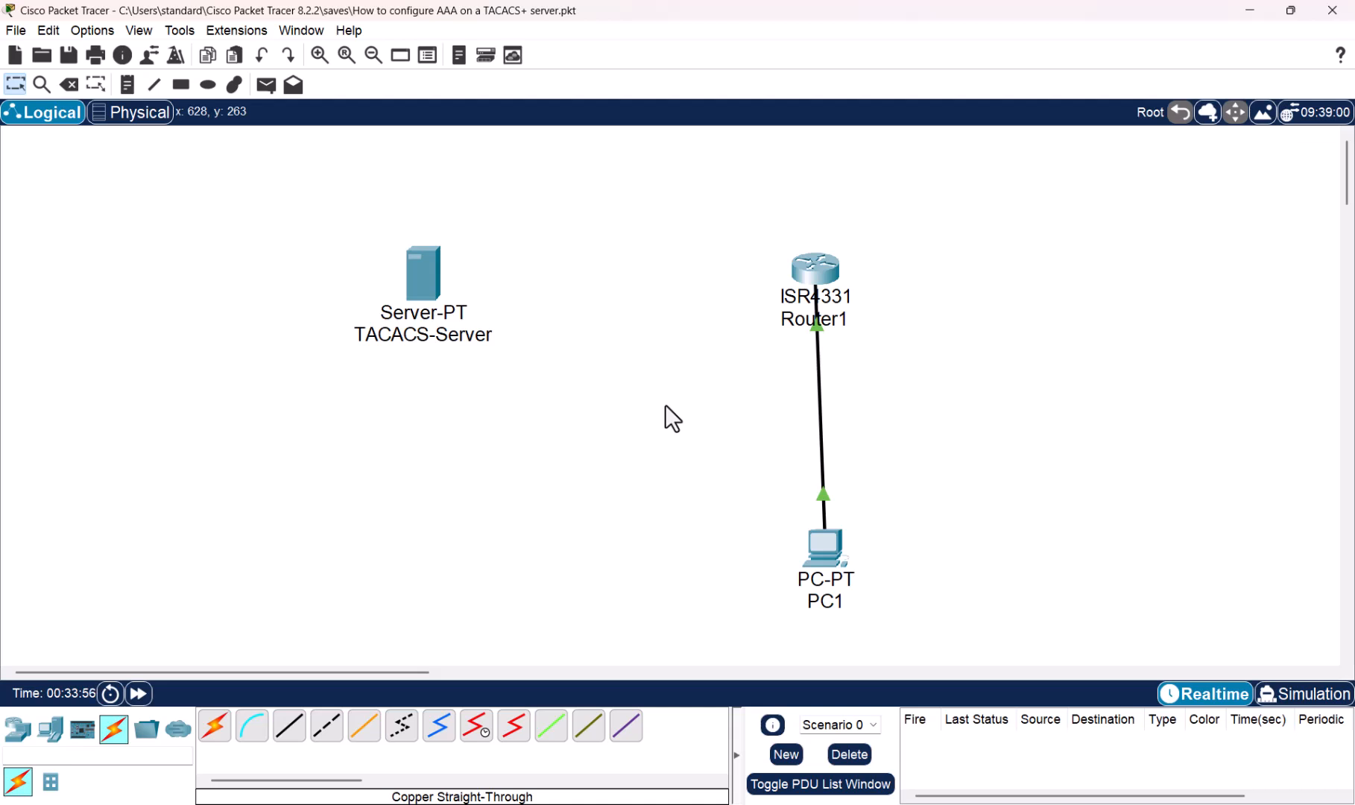
- In Router1's CLI, return to privileged mode and list connected users with show user
{"action": "left_click", "coordinate": [818, 270]}
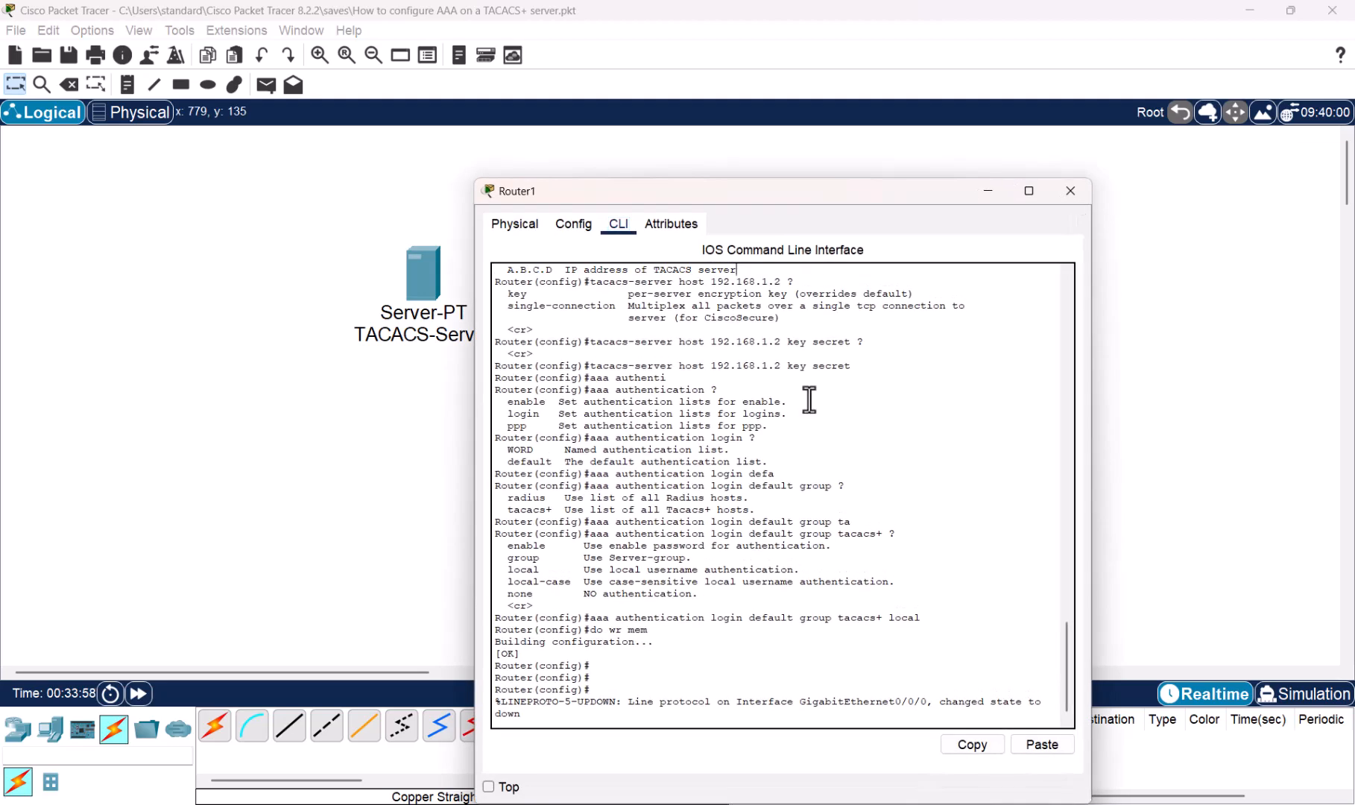
{"action": "key", "text": "Return"}
{"action": "key", "text": "Return"}
{"action": "type", "text": "en"}
{"action": "key", "text": "Return"}
{"action": "key", "text": "Return"}
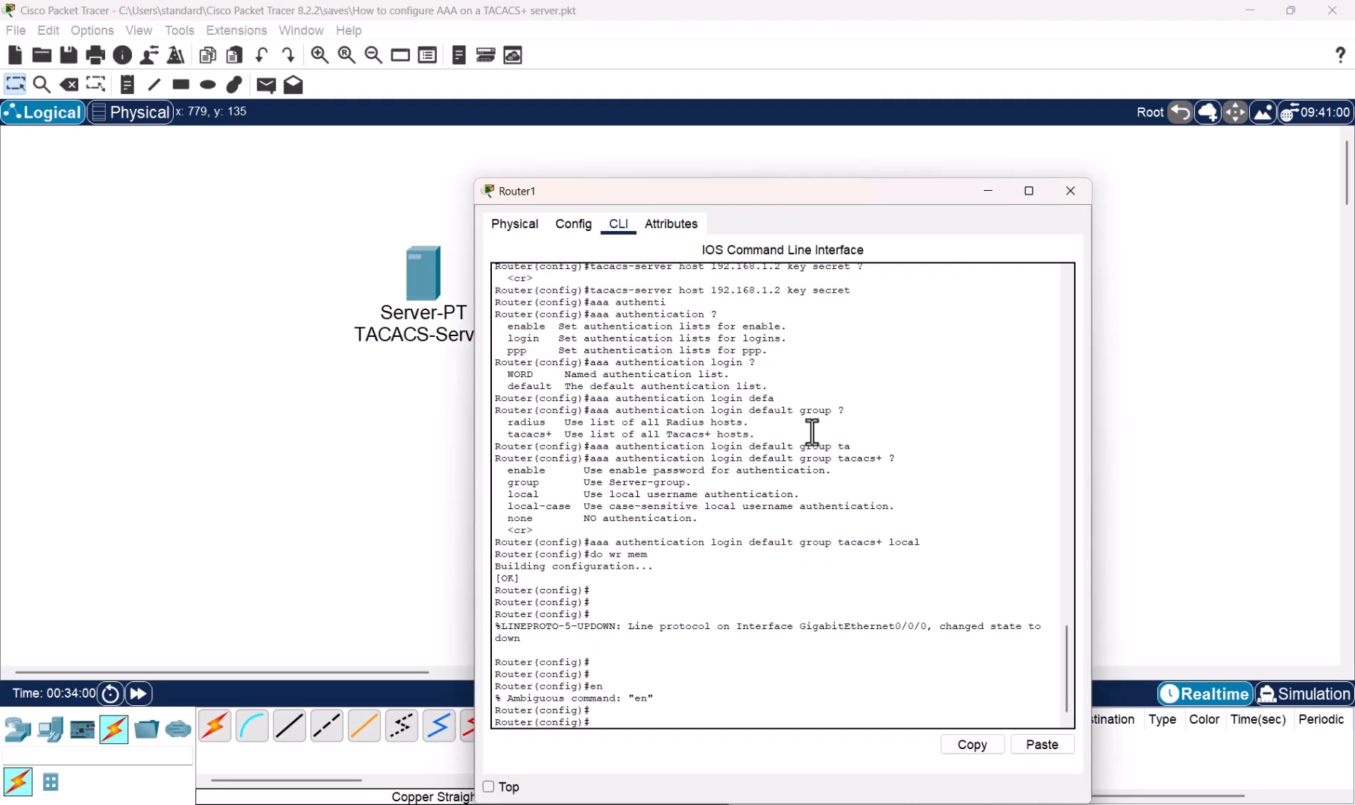
{"action": "type", "text": "end"}
{"action": "key", "text": "Return"}
{"action": "type", "text": "show"}
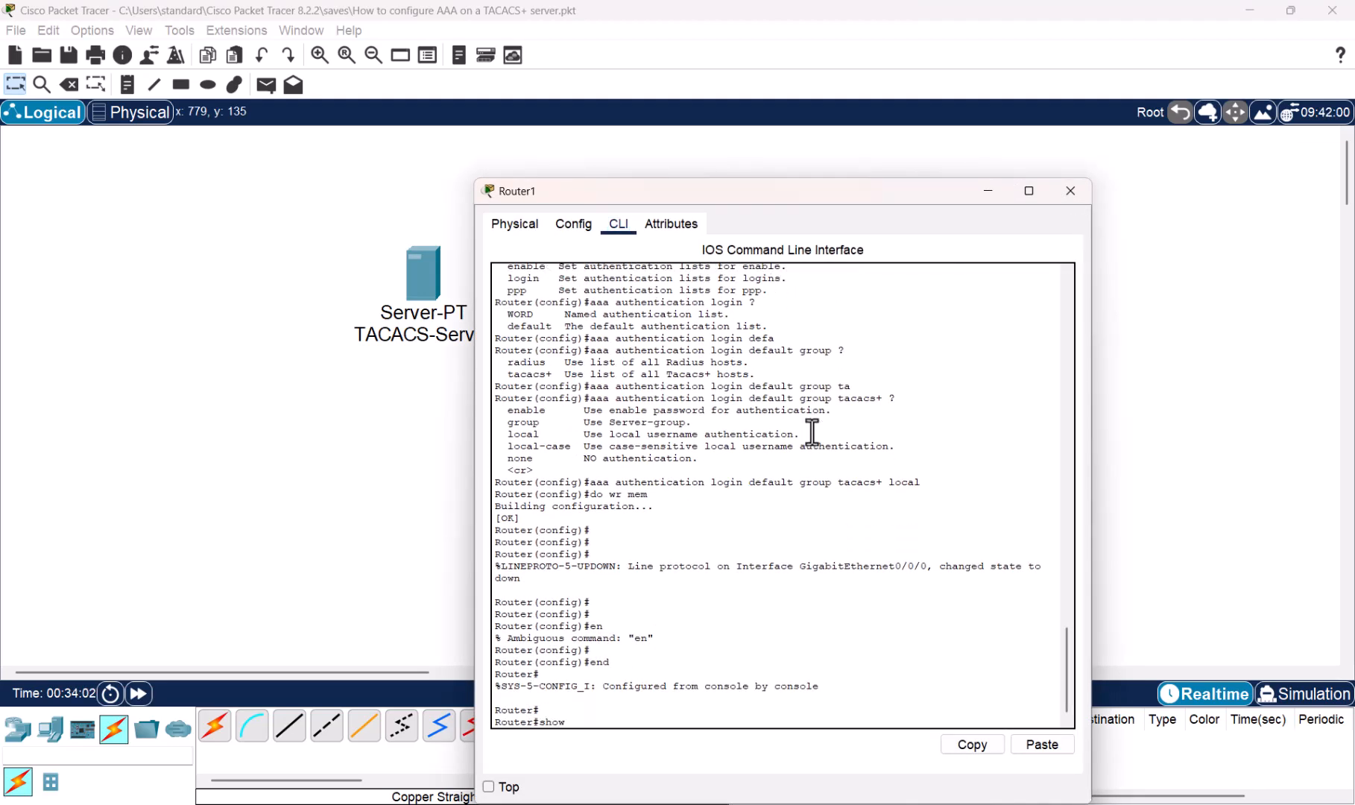
{"action": "type", "text": " user"}
{"action": "key", "text": "Return"}
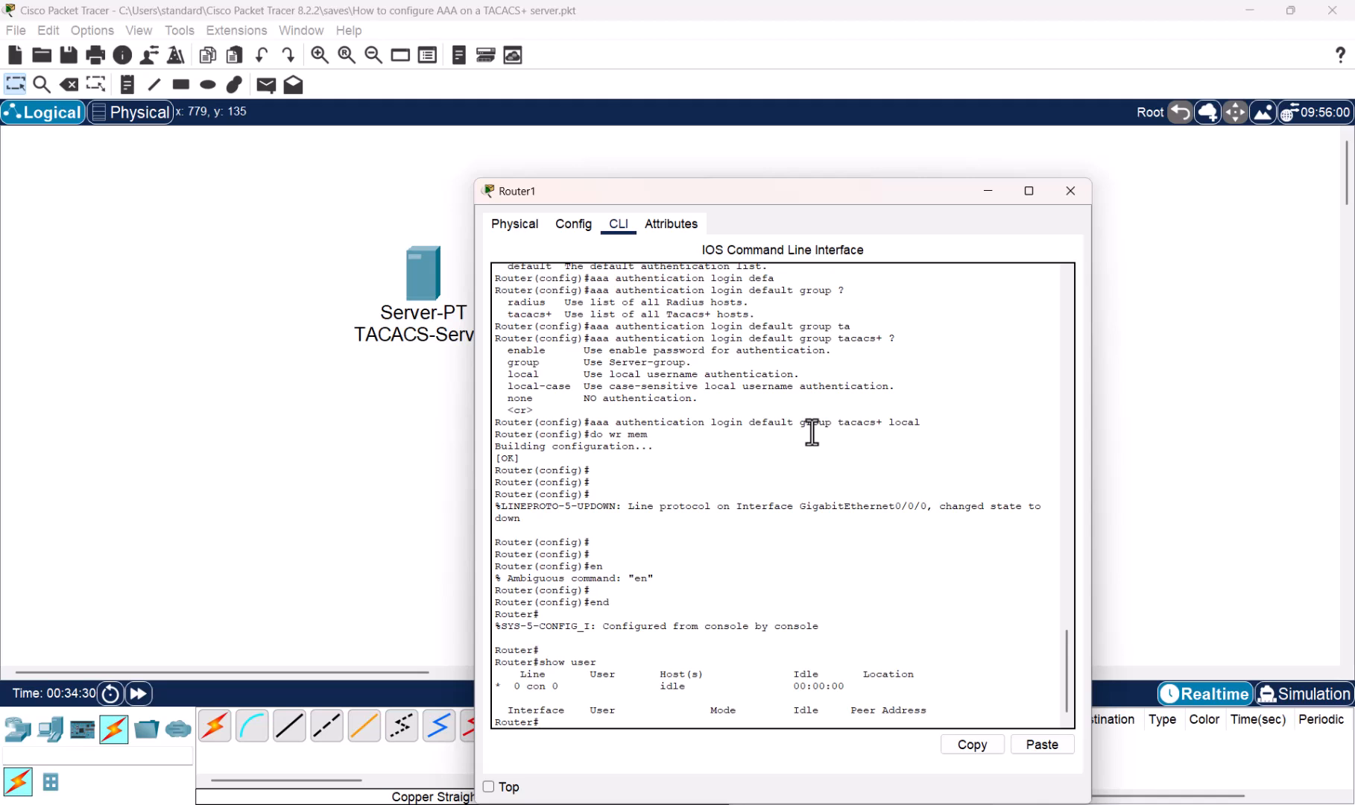
- Create local user admin with privilege 15 and a secret password, then save with do wr mem
{"action": "type", "text": "conf t"}
{"action": "key", "text": "Return"}
{"action": "key", "text": "Return"}
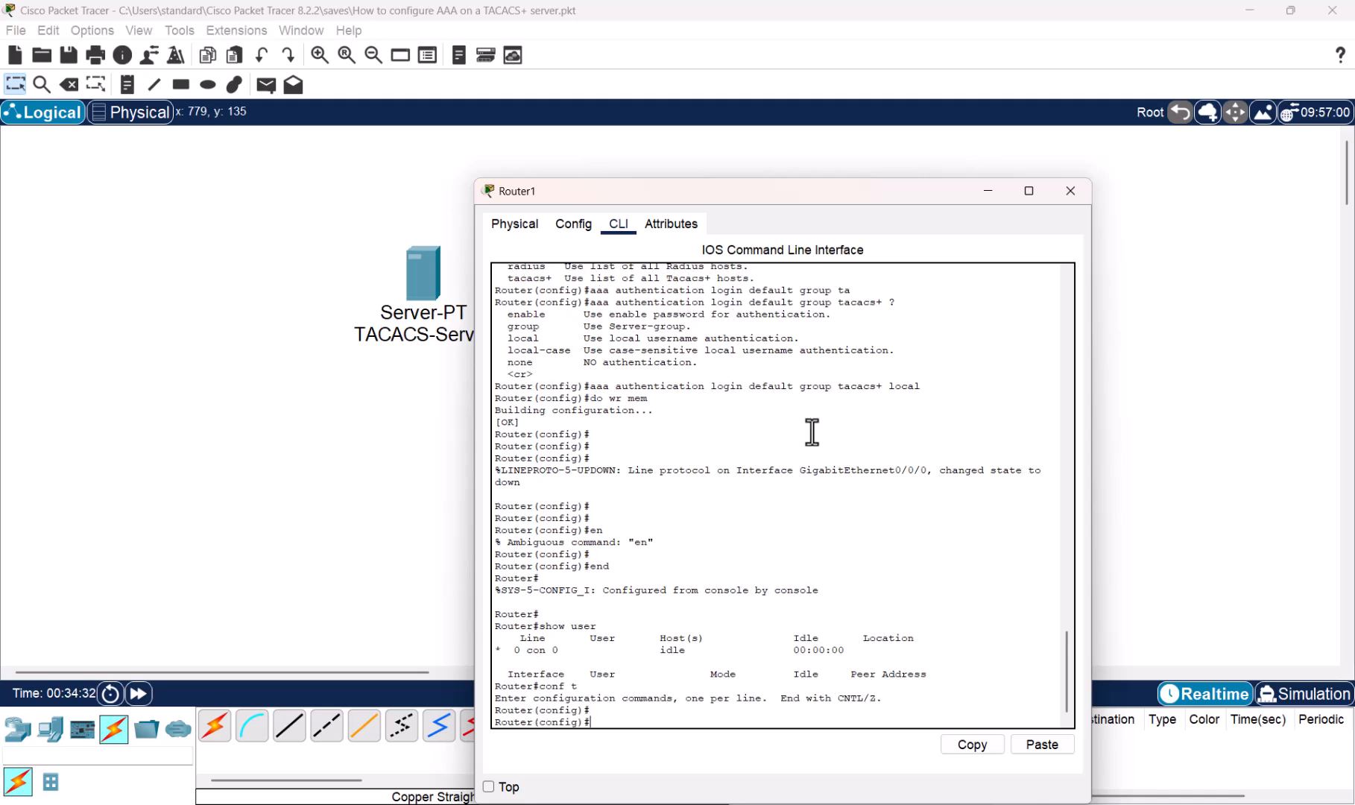
{"action": "key", "text": "Return"}
{"action": "type", "text": "username"}
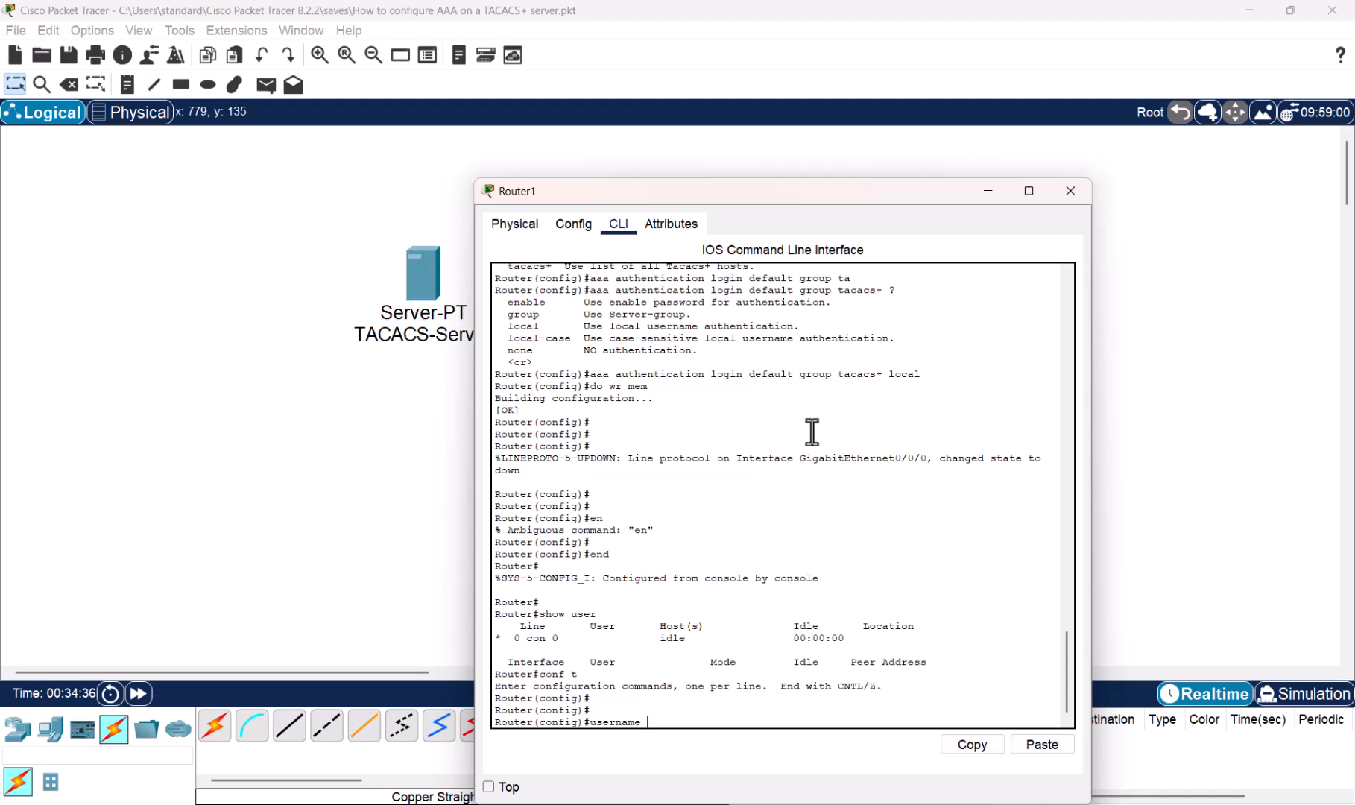
{"action": "type", "text": " admin ?pri"}
{"action": "key", "text": "Tab"}
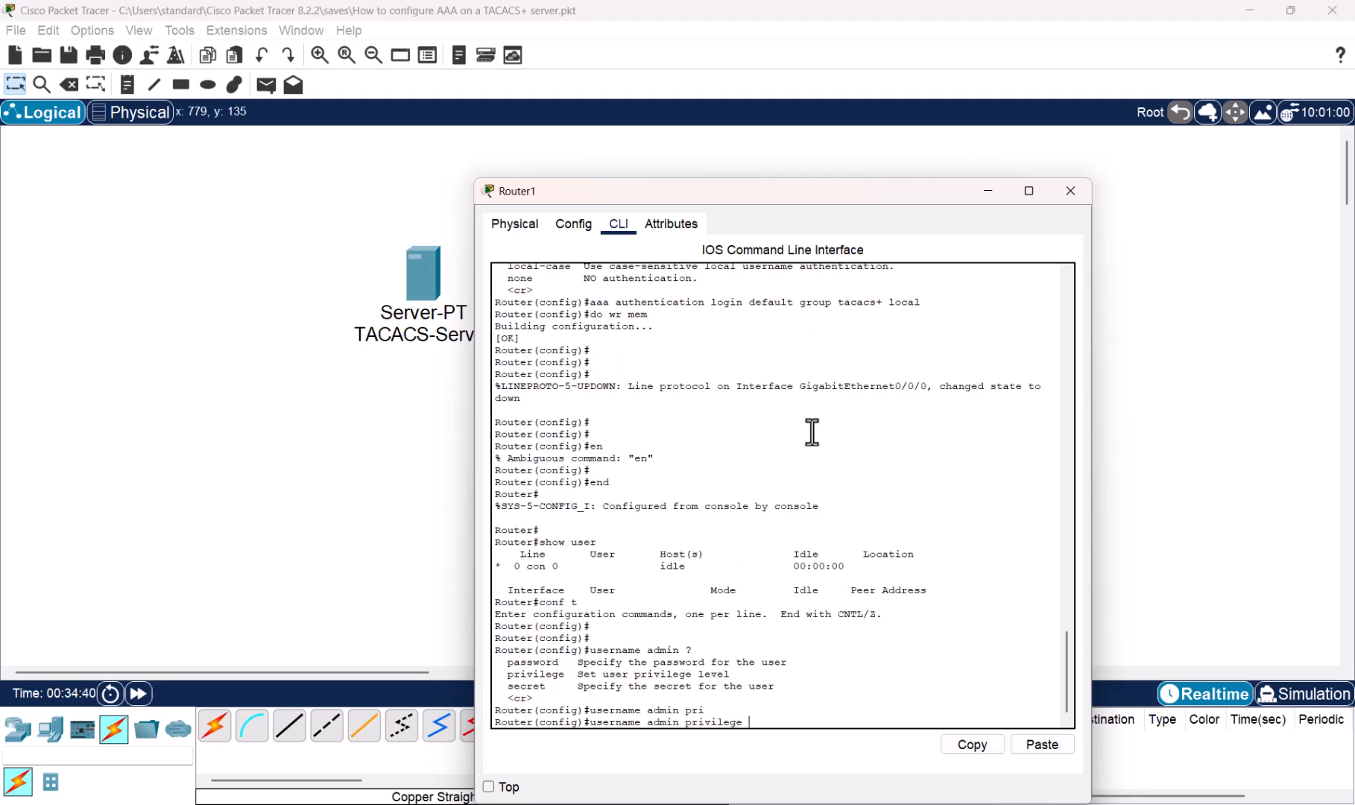
{"action": "type", "text": "15"}
{"action": "type", "text": "?s"}
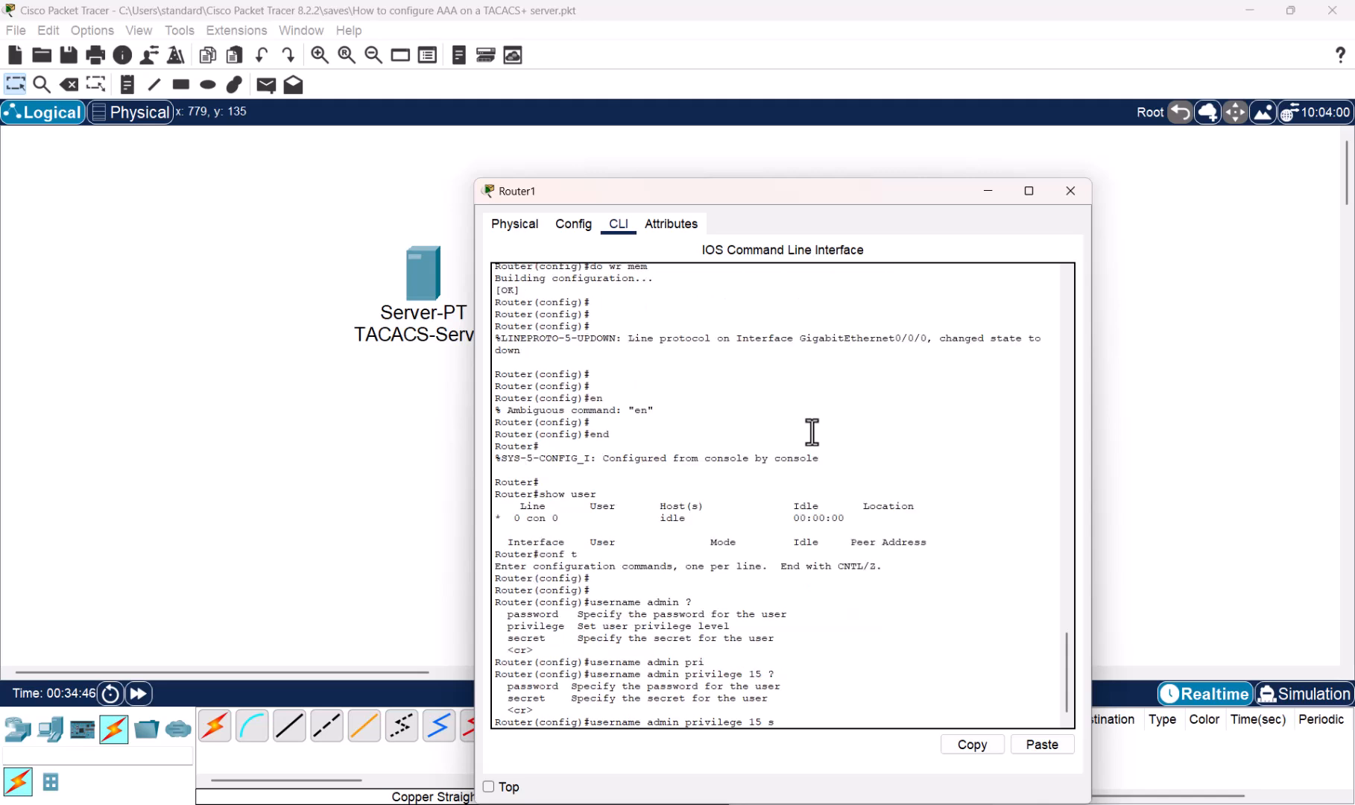
{"action": "type", "text": "ecret"}
{"action": "type", "text": "Test1234!"}
{"action": "key", "text": "Return"}
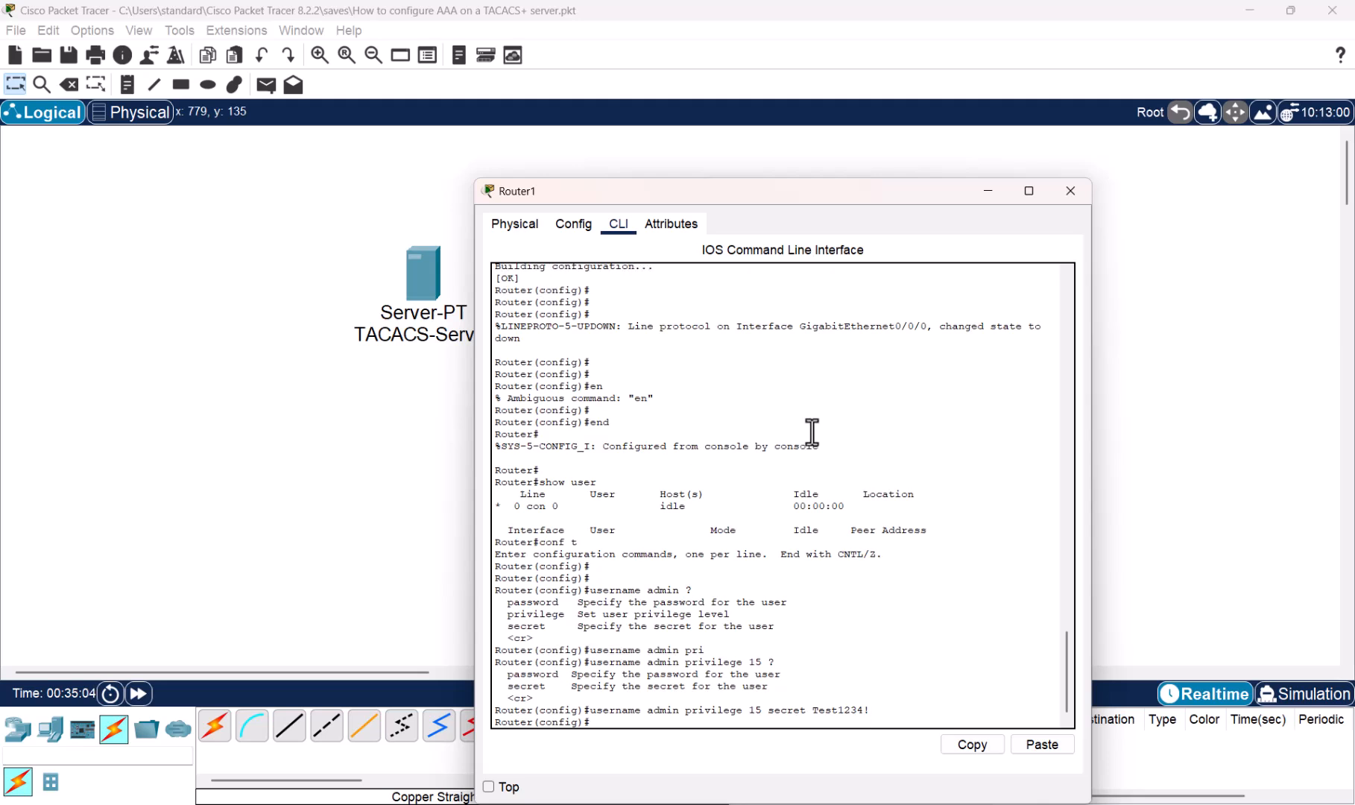
{"action": "type", "text": "do wr mem"}
{"action": "key", "text": "Return"}
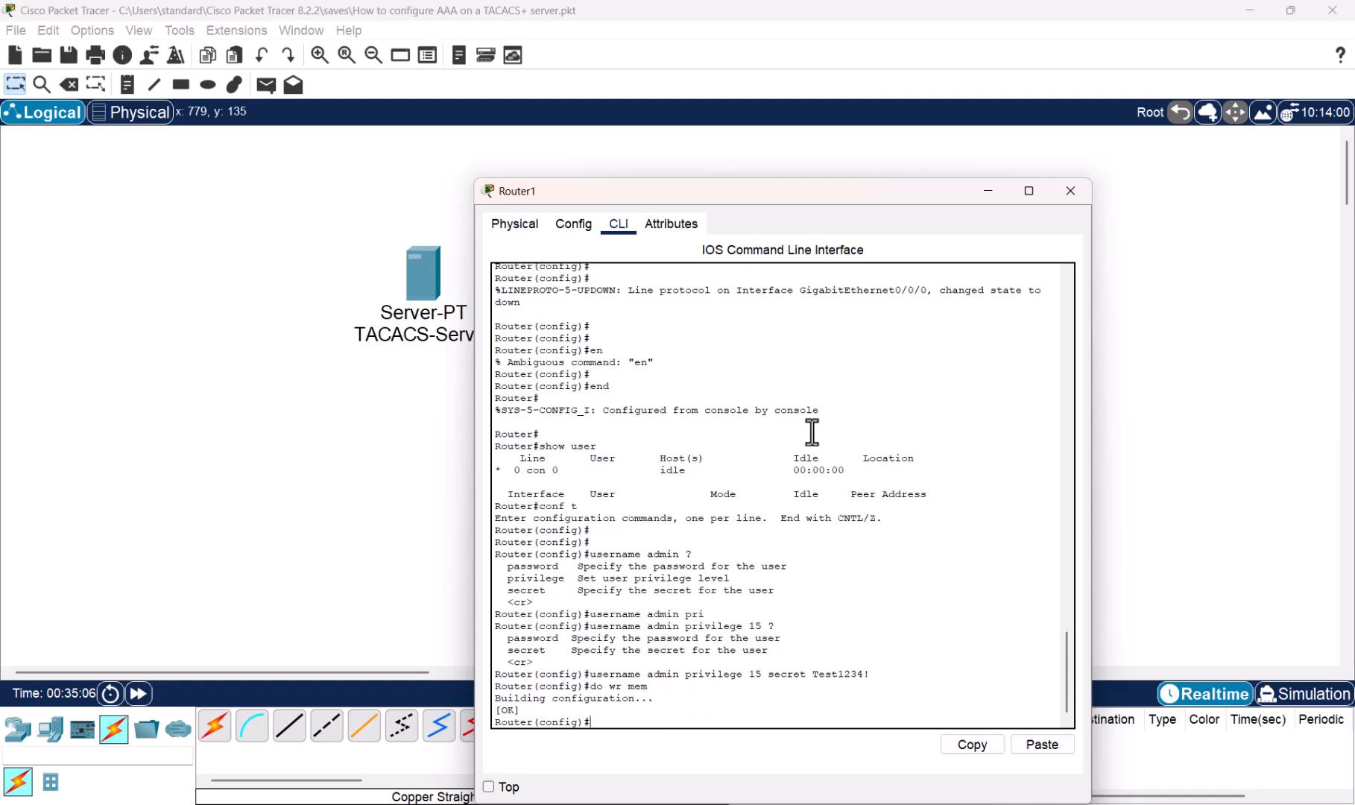
{"action": "key", "text": "Escape"}
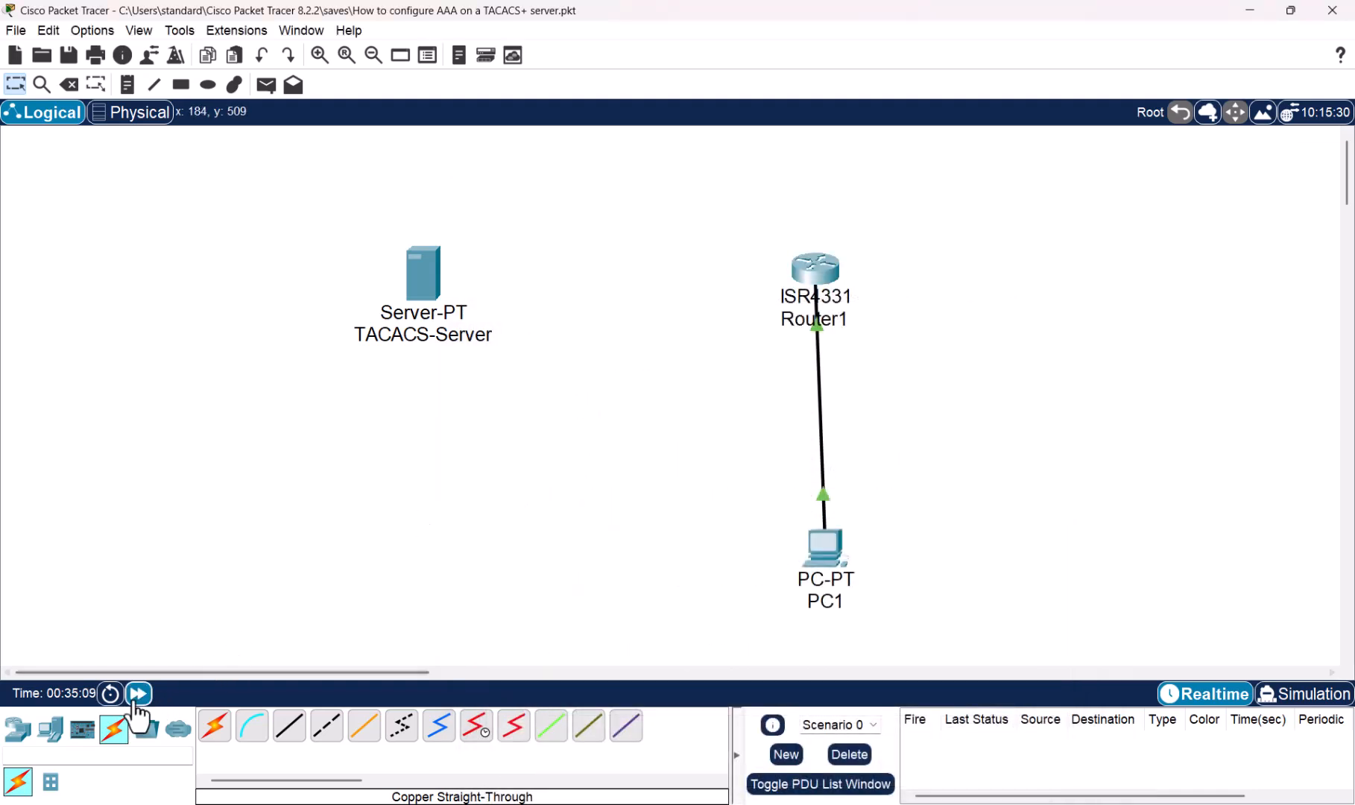
- Telnet from PC1 to 172.16.1.1 as admin using the local account, reaching the Router> prompt
{"action": "left_click", "coordinate": [137, 693]}
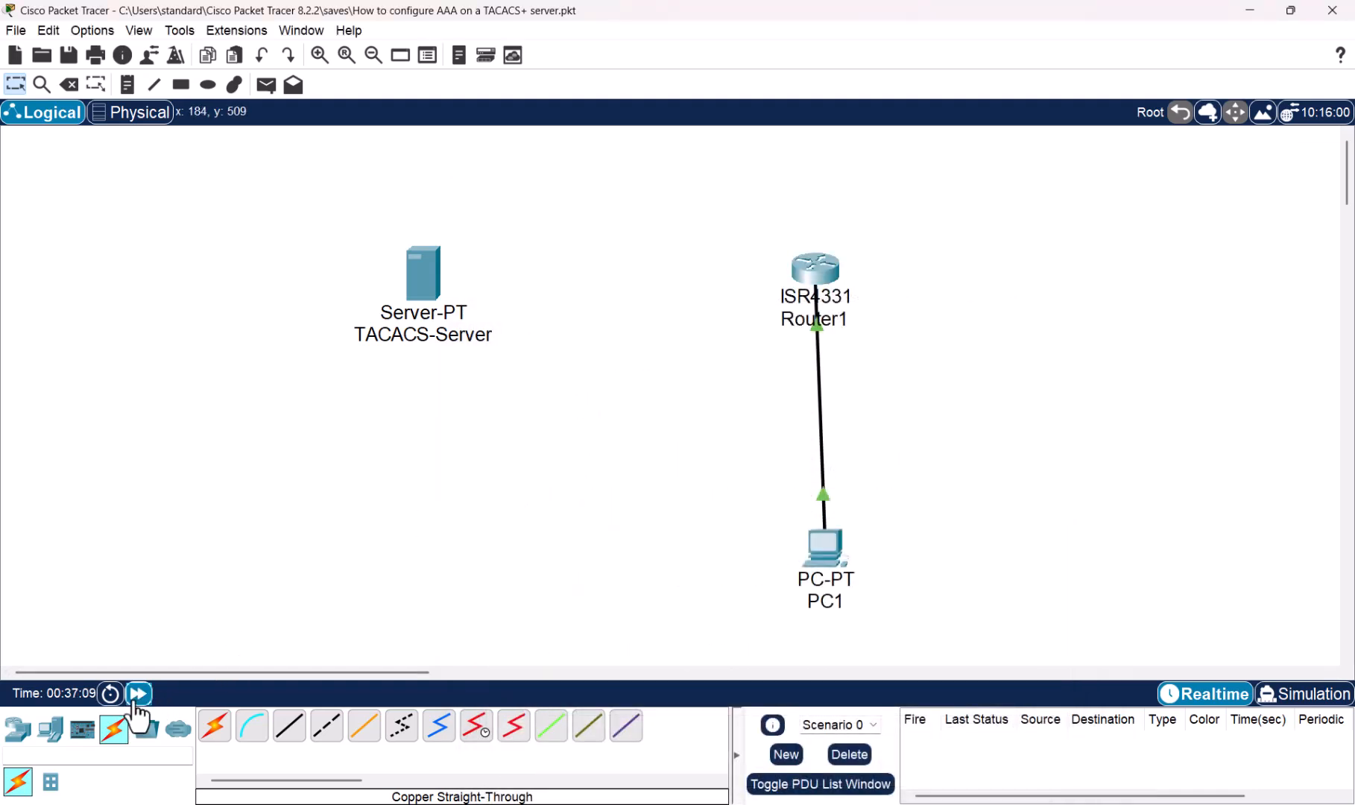
{"action": "left_click", "coordinate": [829, 549]}
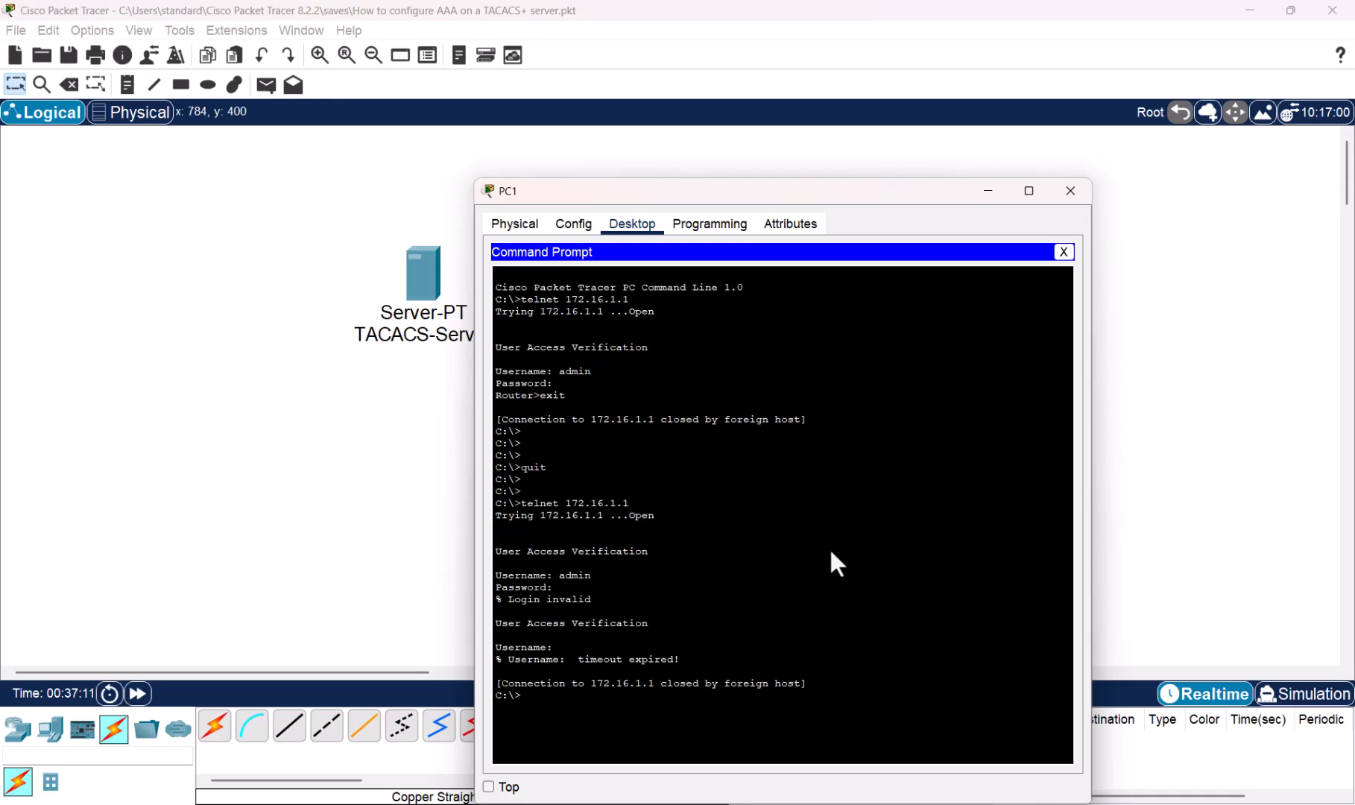
{"action": "left_click", "coordinate": [913, 512]}
{"action": "key", "text": "Up"}
{"action": "left_click_drag", "start_coordinate": [862, 191], "coordinate": [808, 128]}
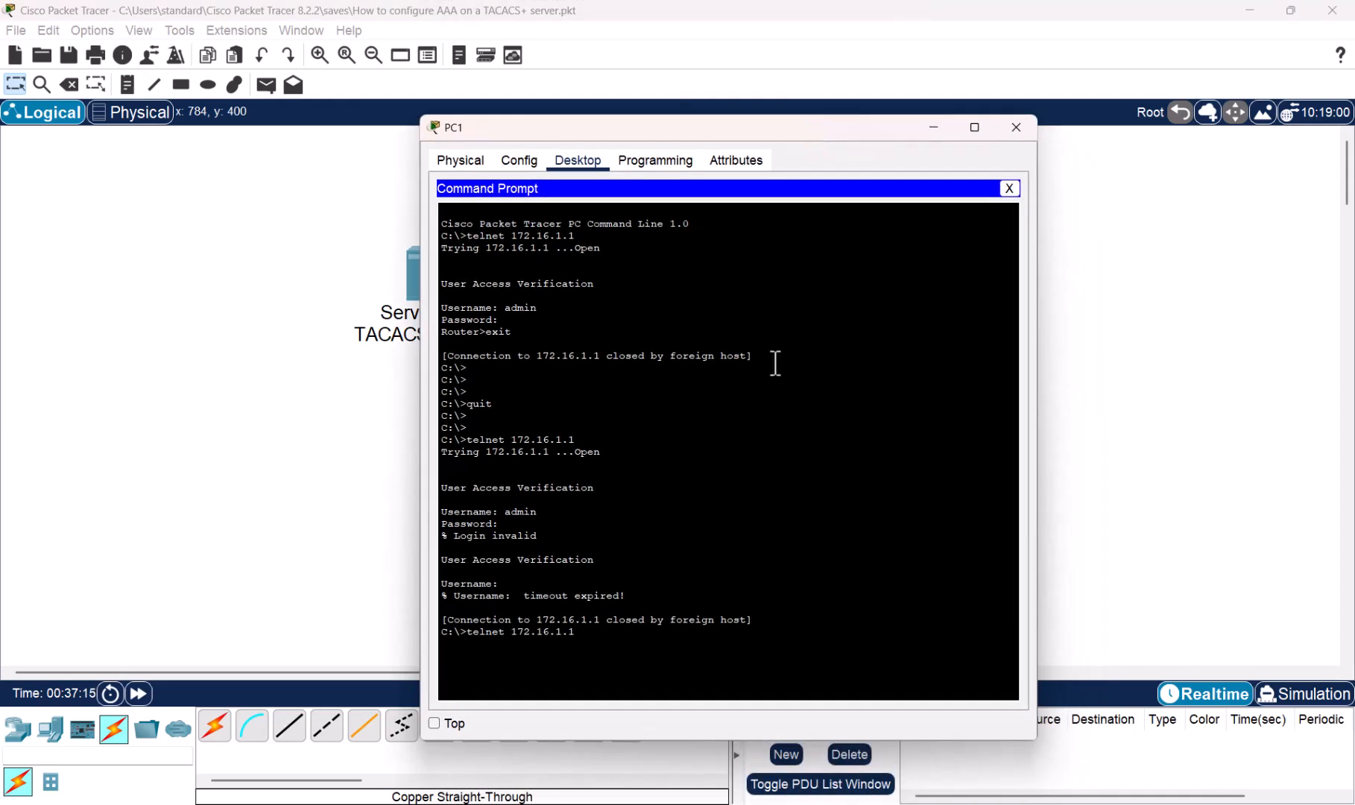
{"action": "key", "text": "Return"}
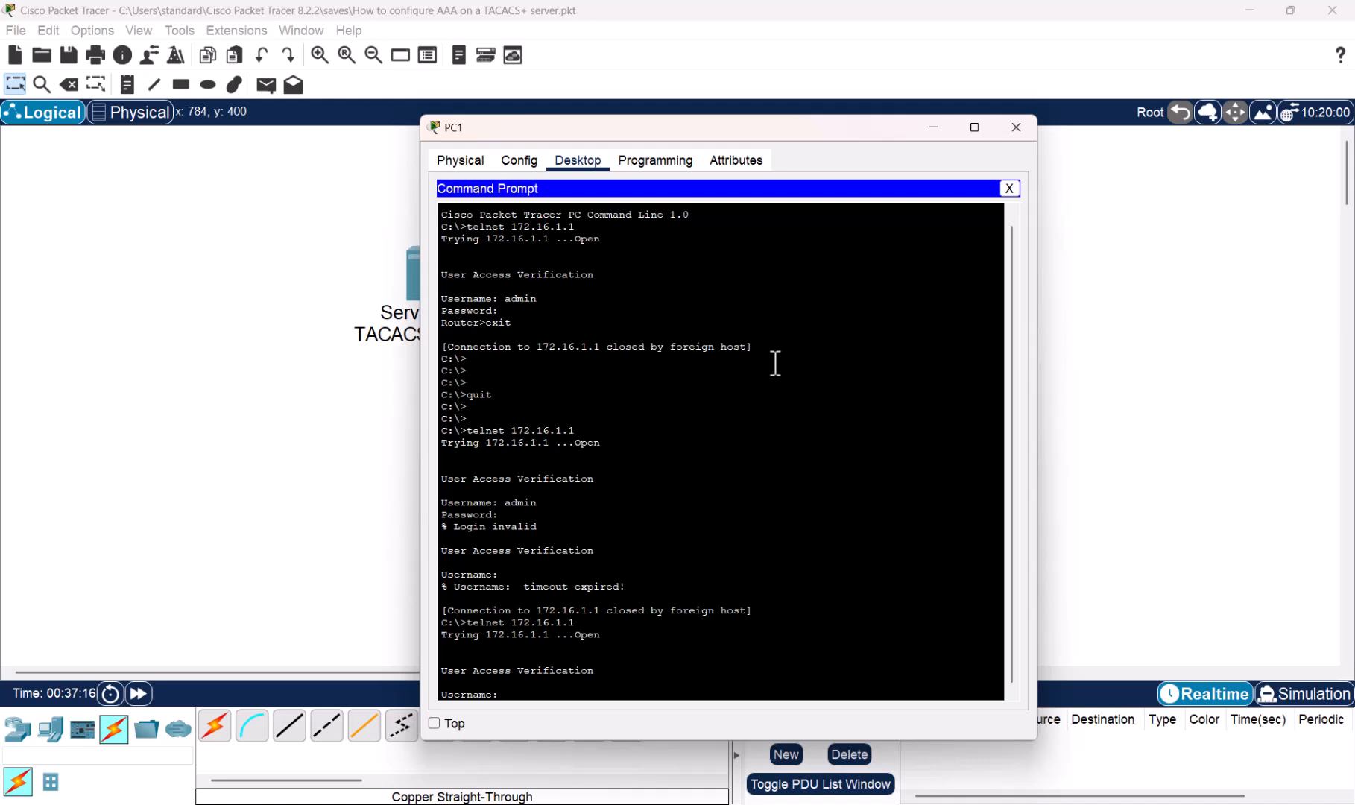
{"action": "type", "text": "admin"}
{"action": "key", "text": "Return"}
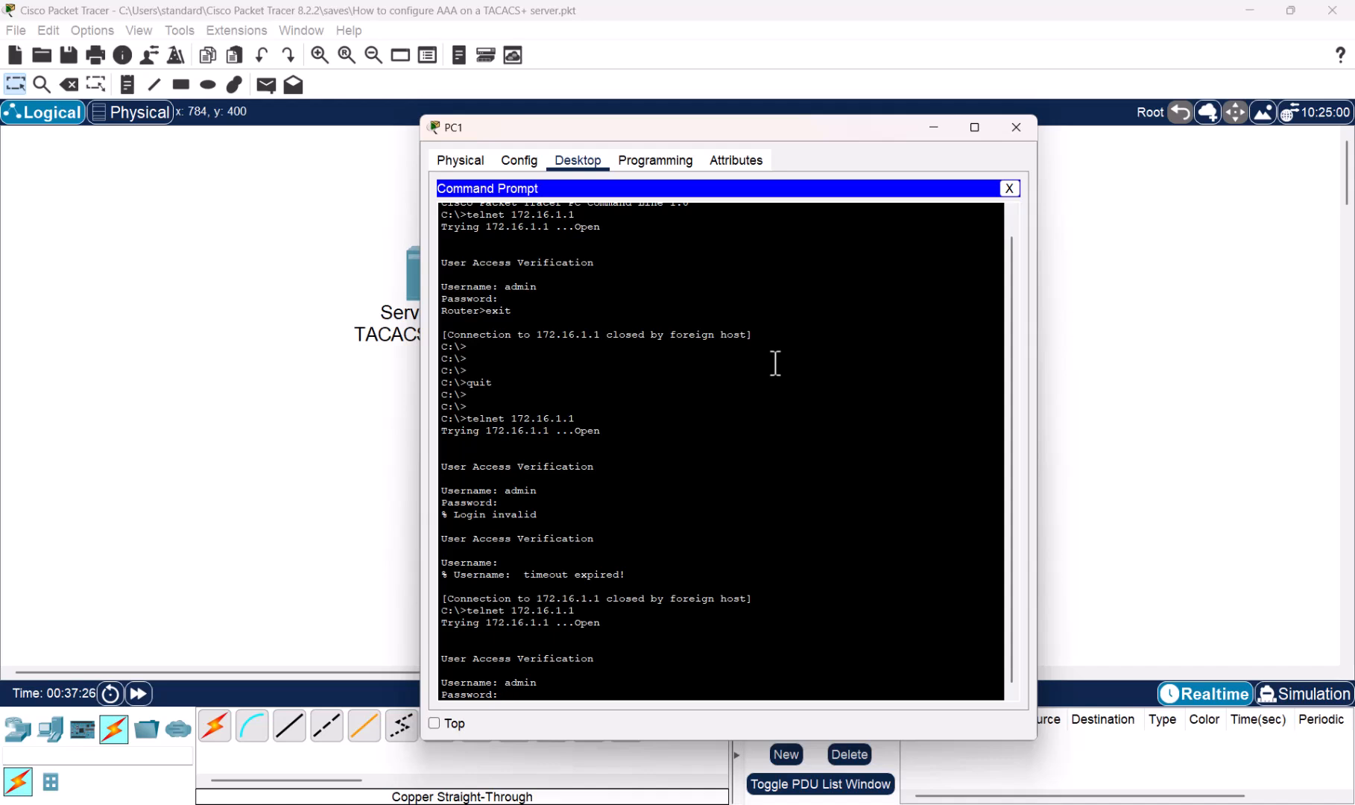
{"action": "left_click", "coordinate": [138, 693]}
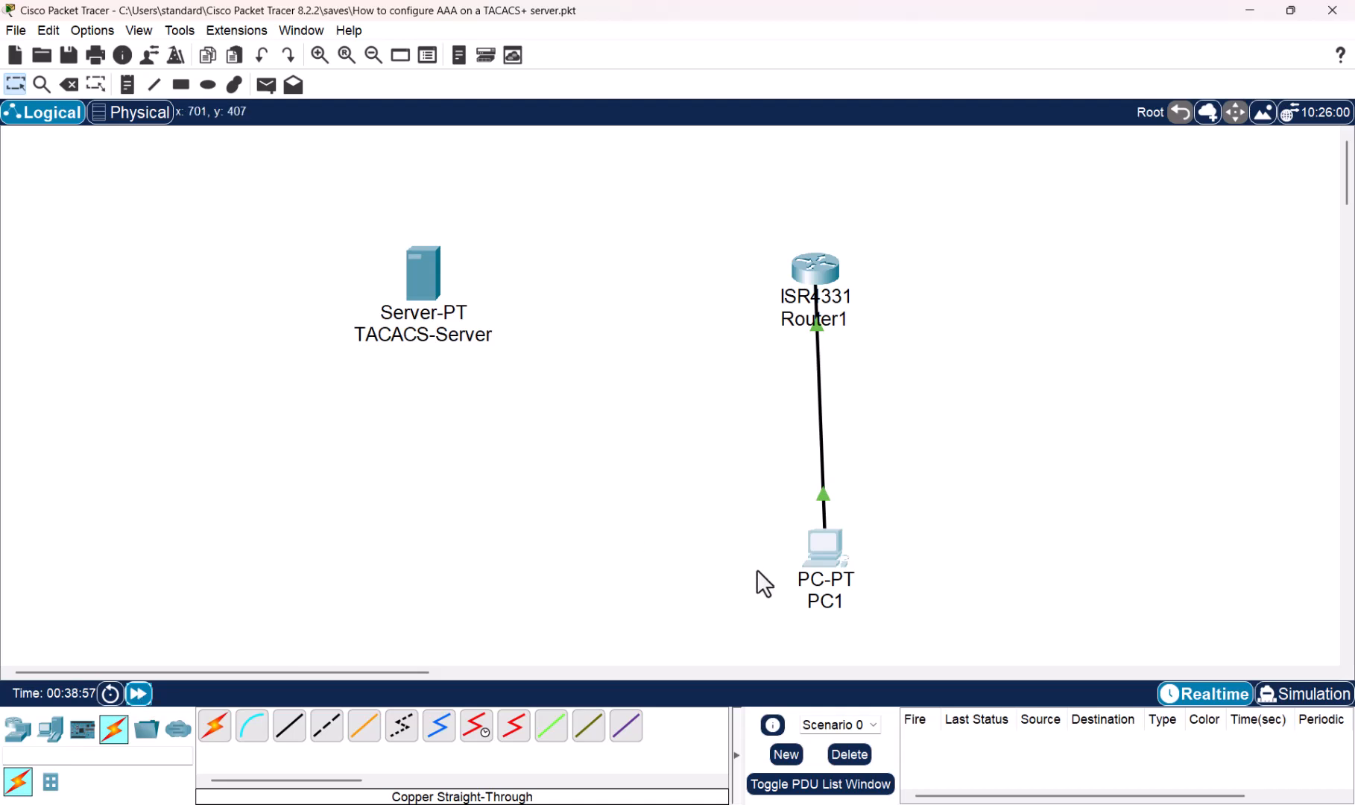
{"action": "left_click", "coordinate": [828, 553]}
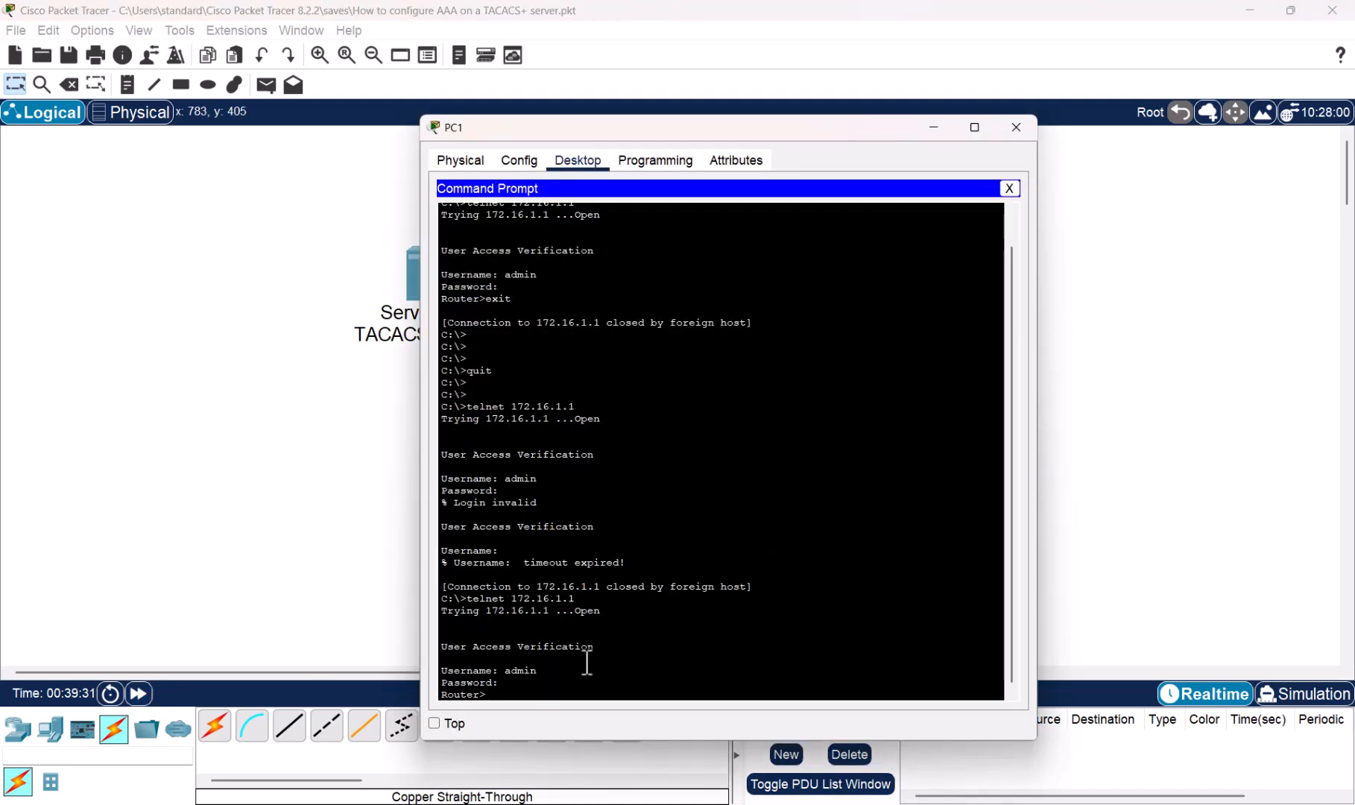
{"action": "key", "text": "Return"}
{"action": "key", "text": "Return"}
{"action": "key", "text": "Return"}
{"action": "key", "text": "Return"}
{"action": "key", "text": "Return"}
{"action": "key", "text": "Return"}
{"action": "key", "text": "Return"}
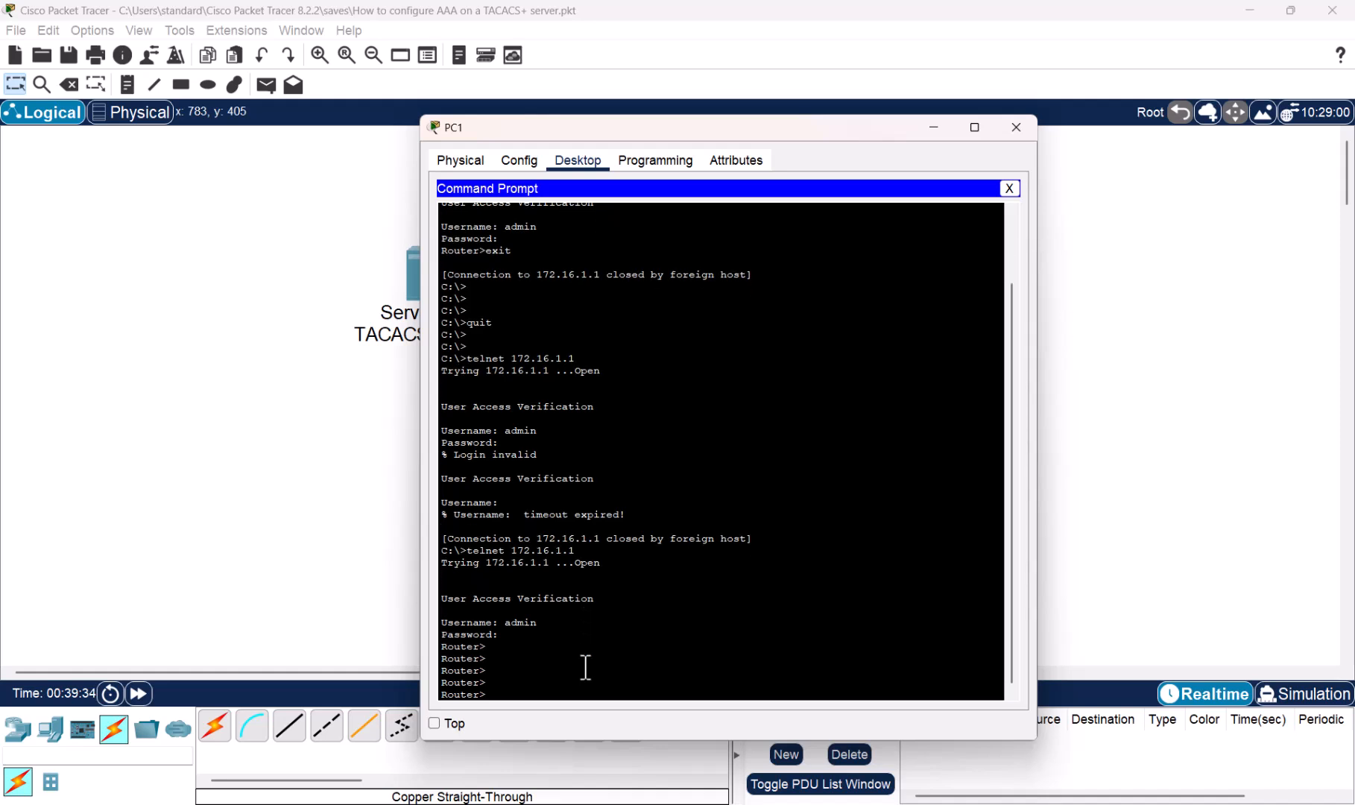